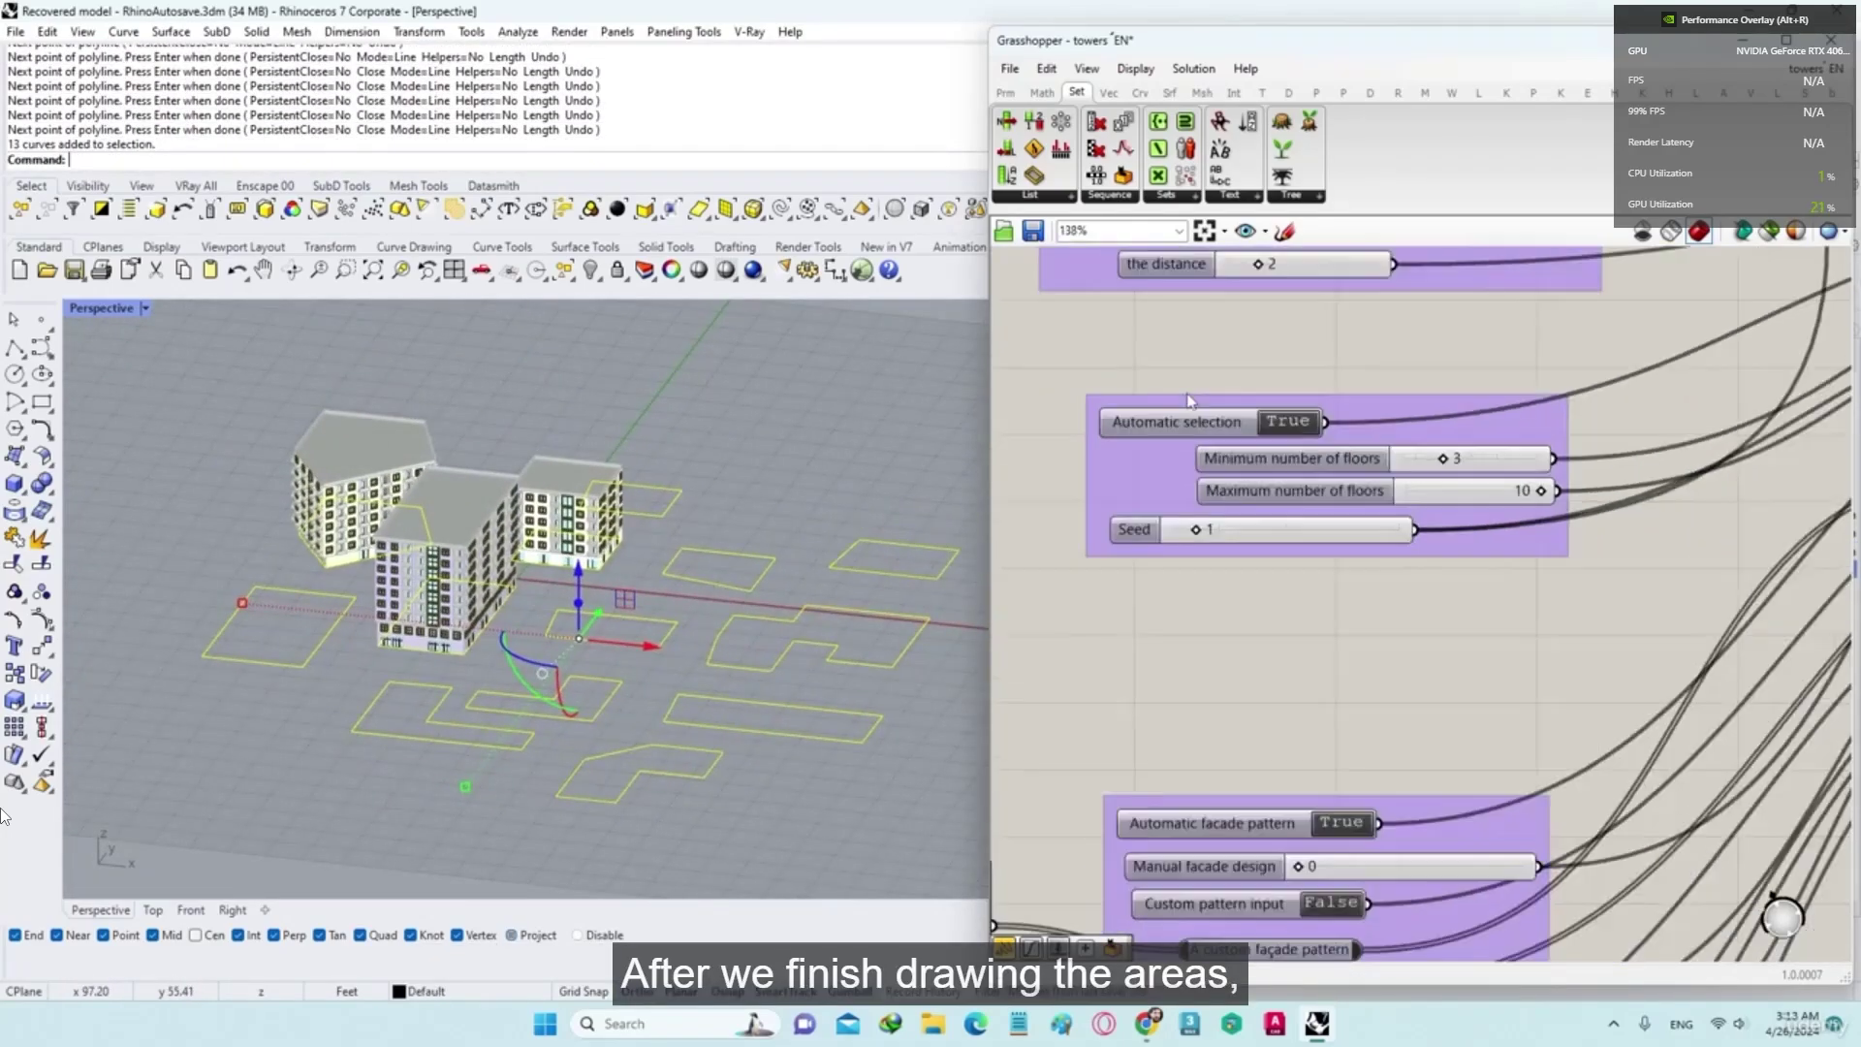
Step: Assign the drawn building footprint curves as multiple curves to the script's Curve input parameter
right_click_drag(1178, 388, 1212, 805)
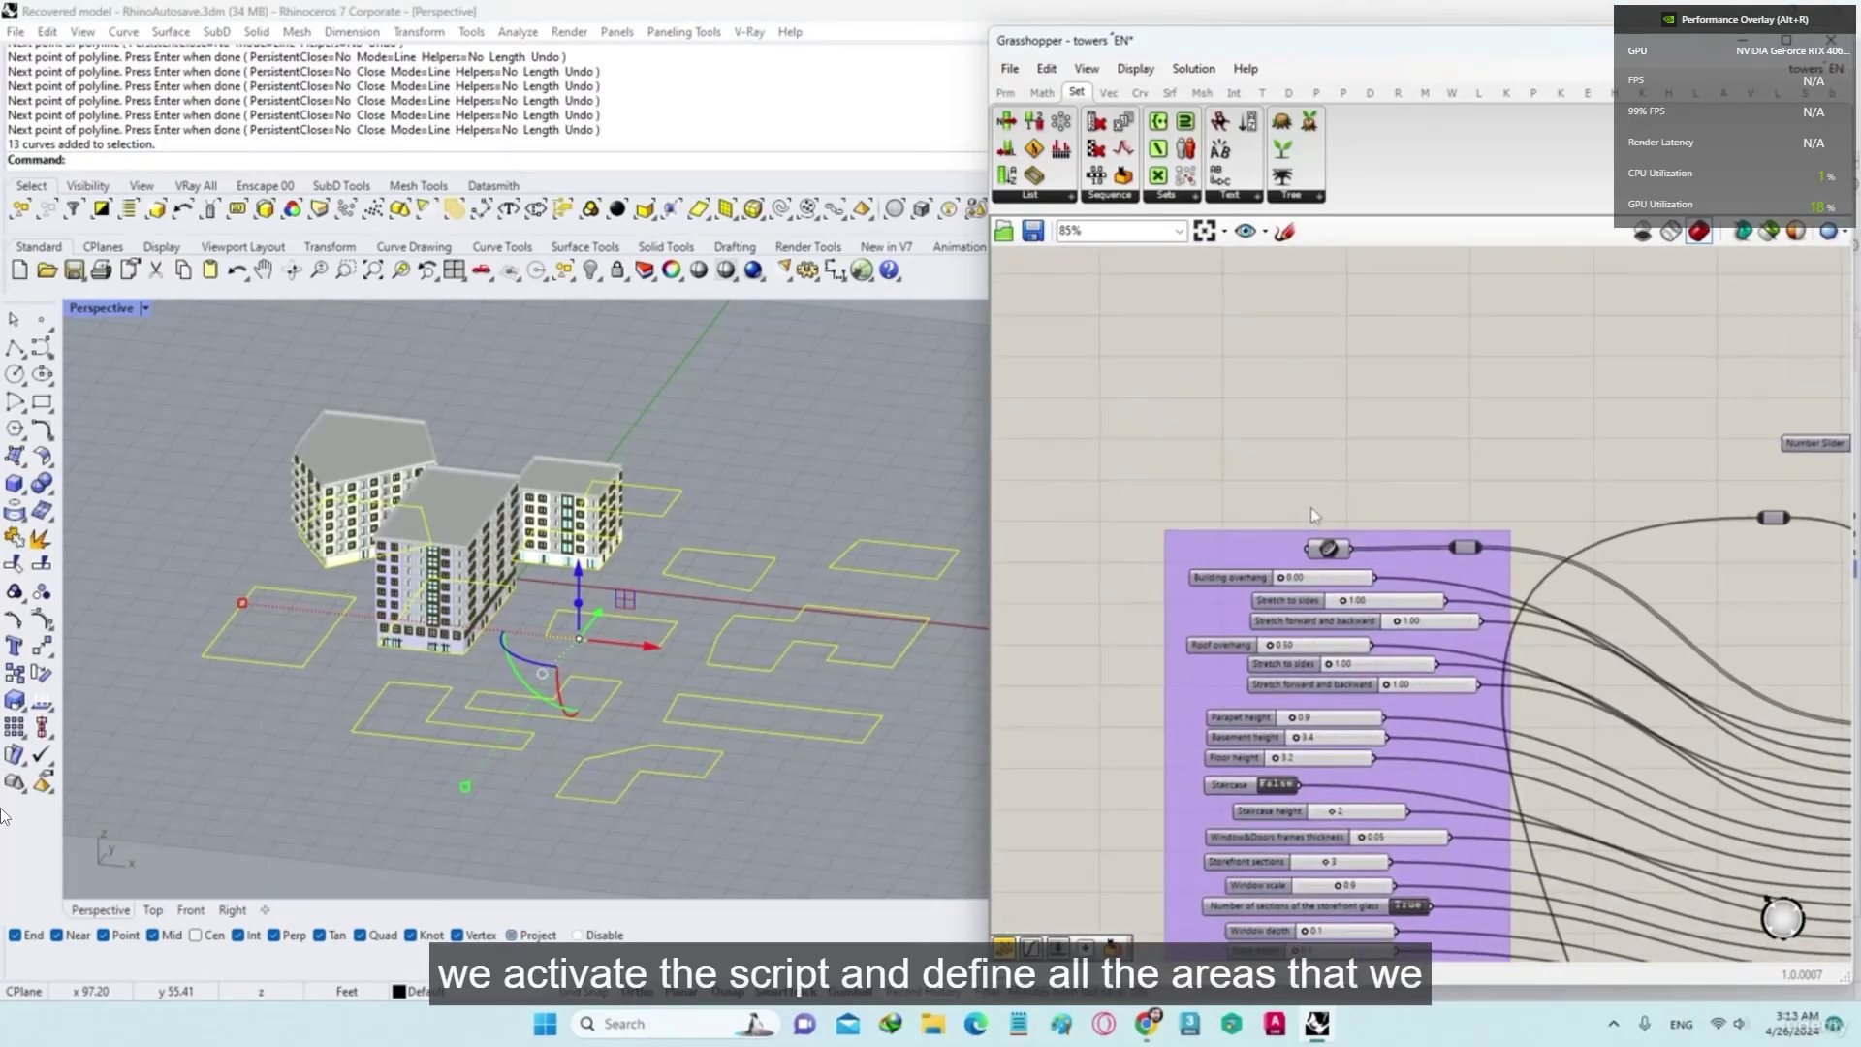
scroll(1313, 522, "up", 2)
right_click(1335, 570)
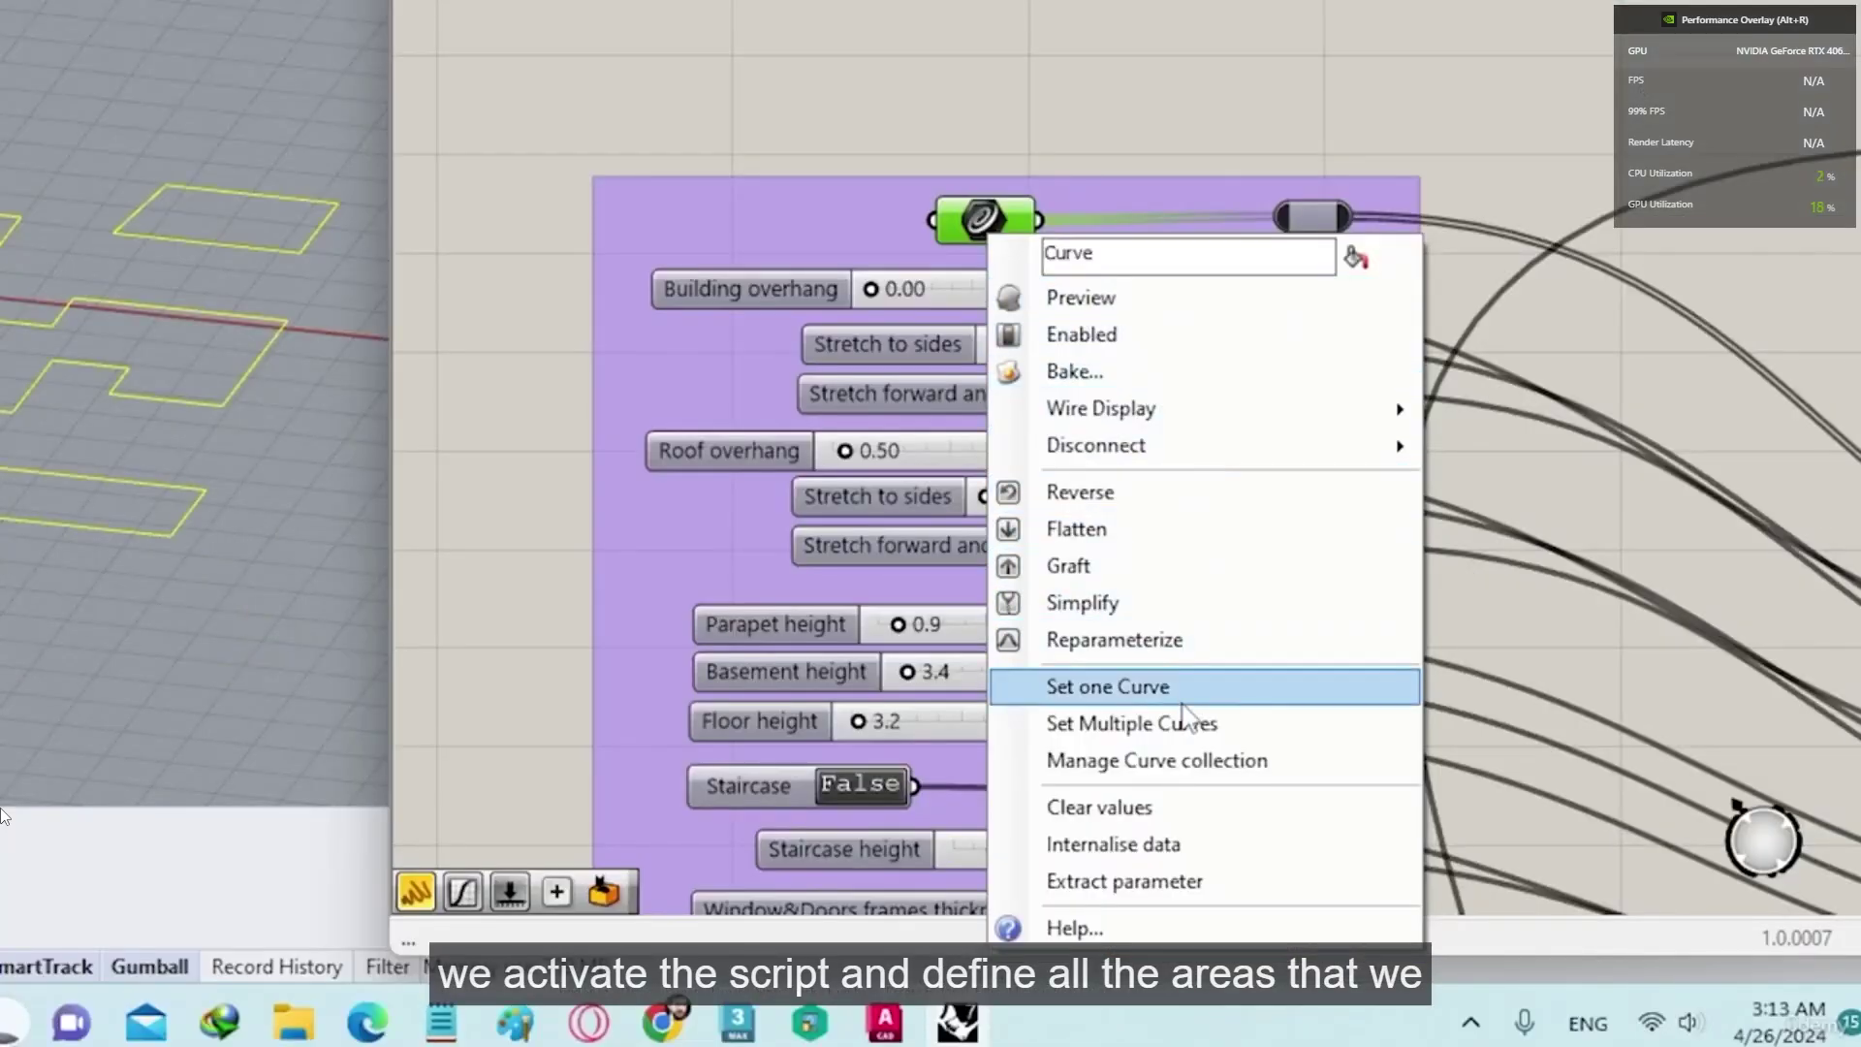
left_click(1431, 850)
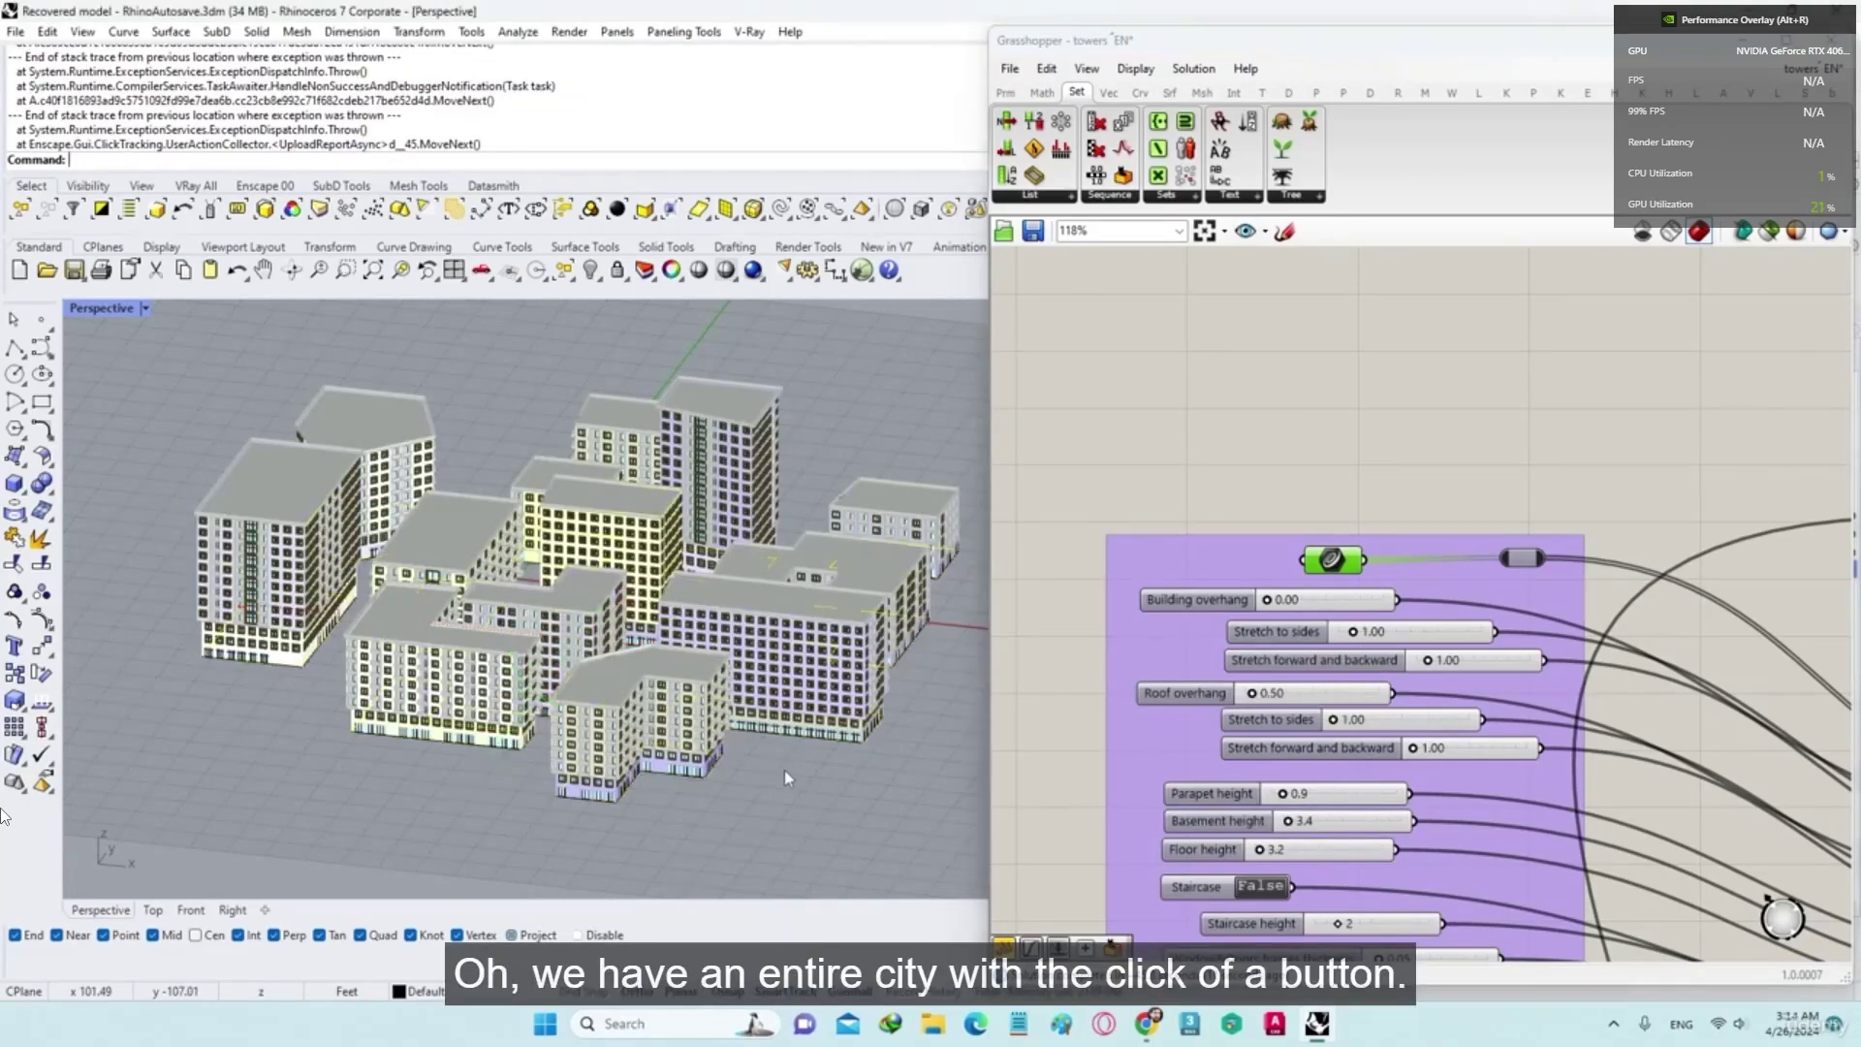
Step: Inspect the generated city buildings from several sides in the perspective view
right_click_drag(783, 770, 1217, 717)
scroll(836, 759, "up", 8)
right_click_drag(737, 716, 882, 714)
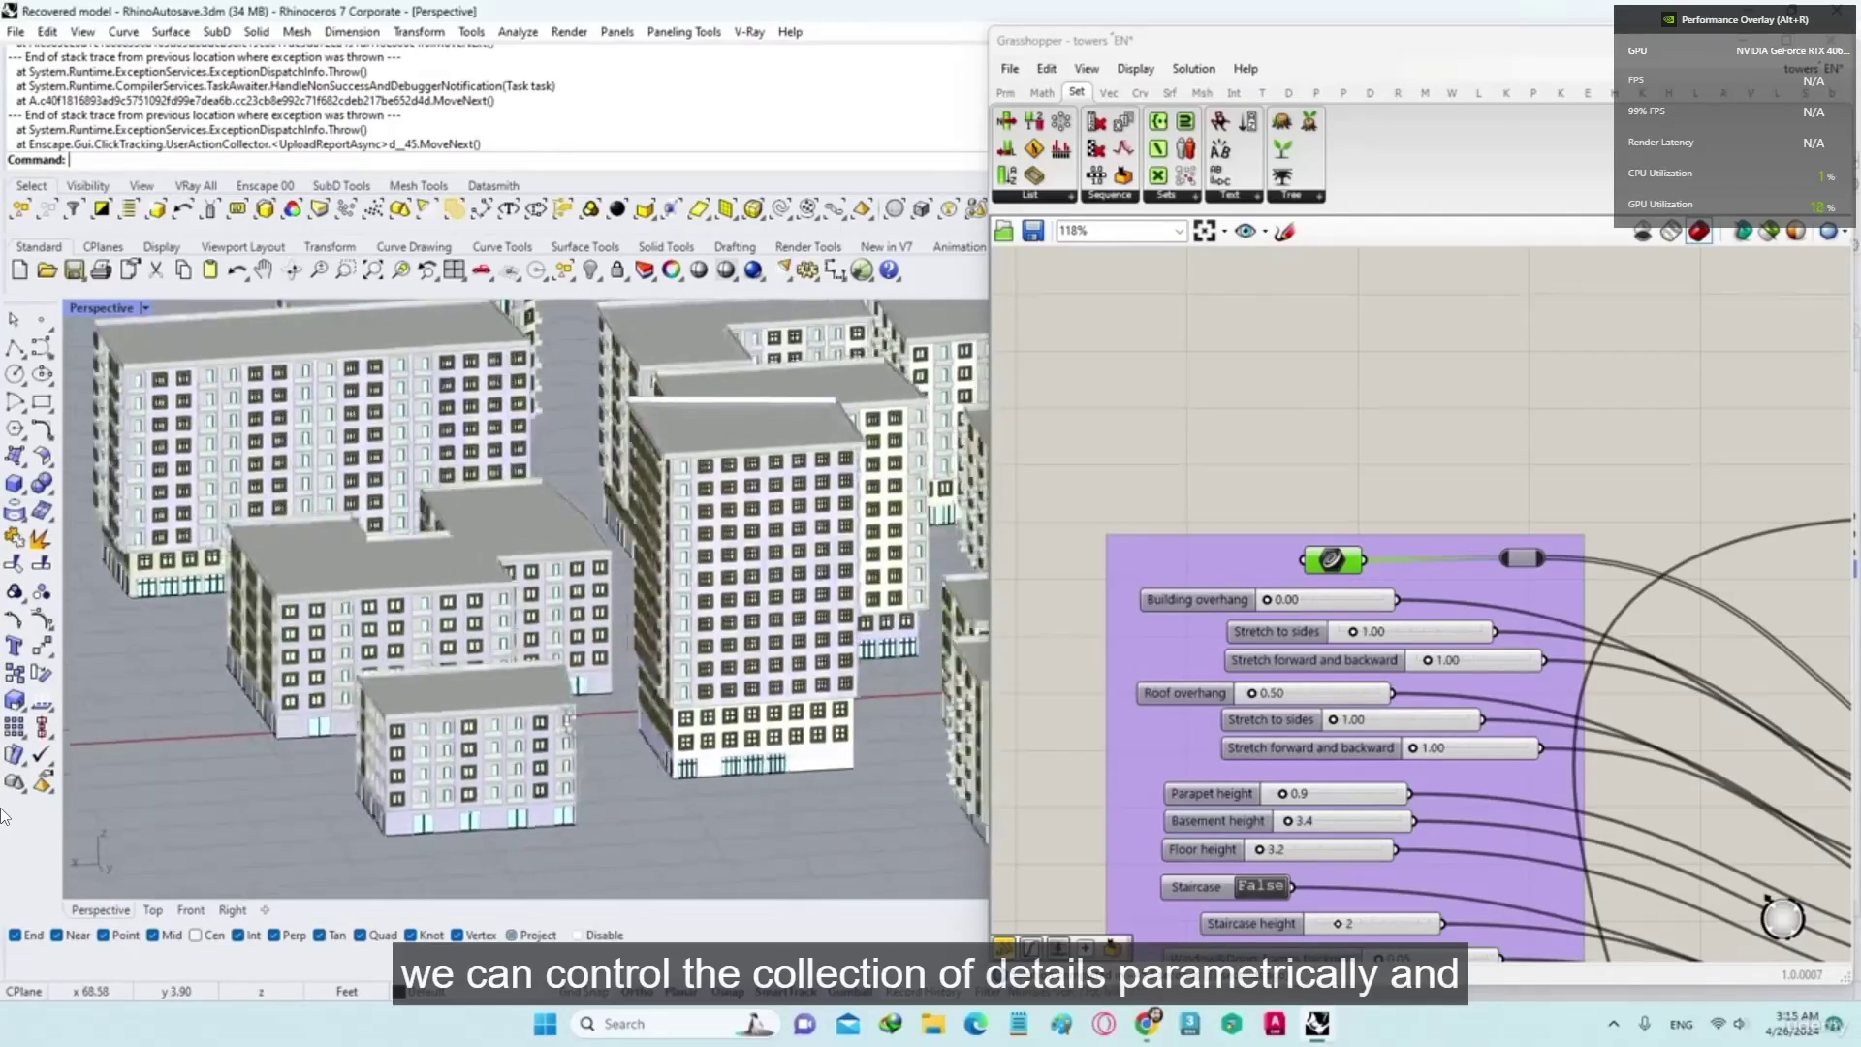
right_click_drag(543, 712, 763, 703)
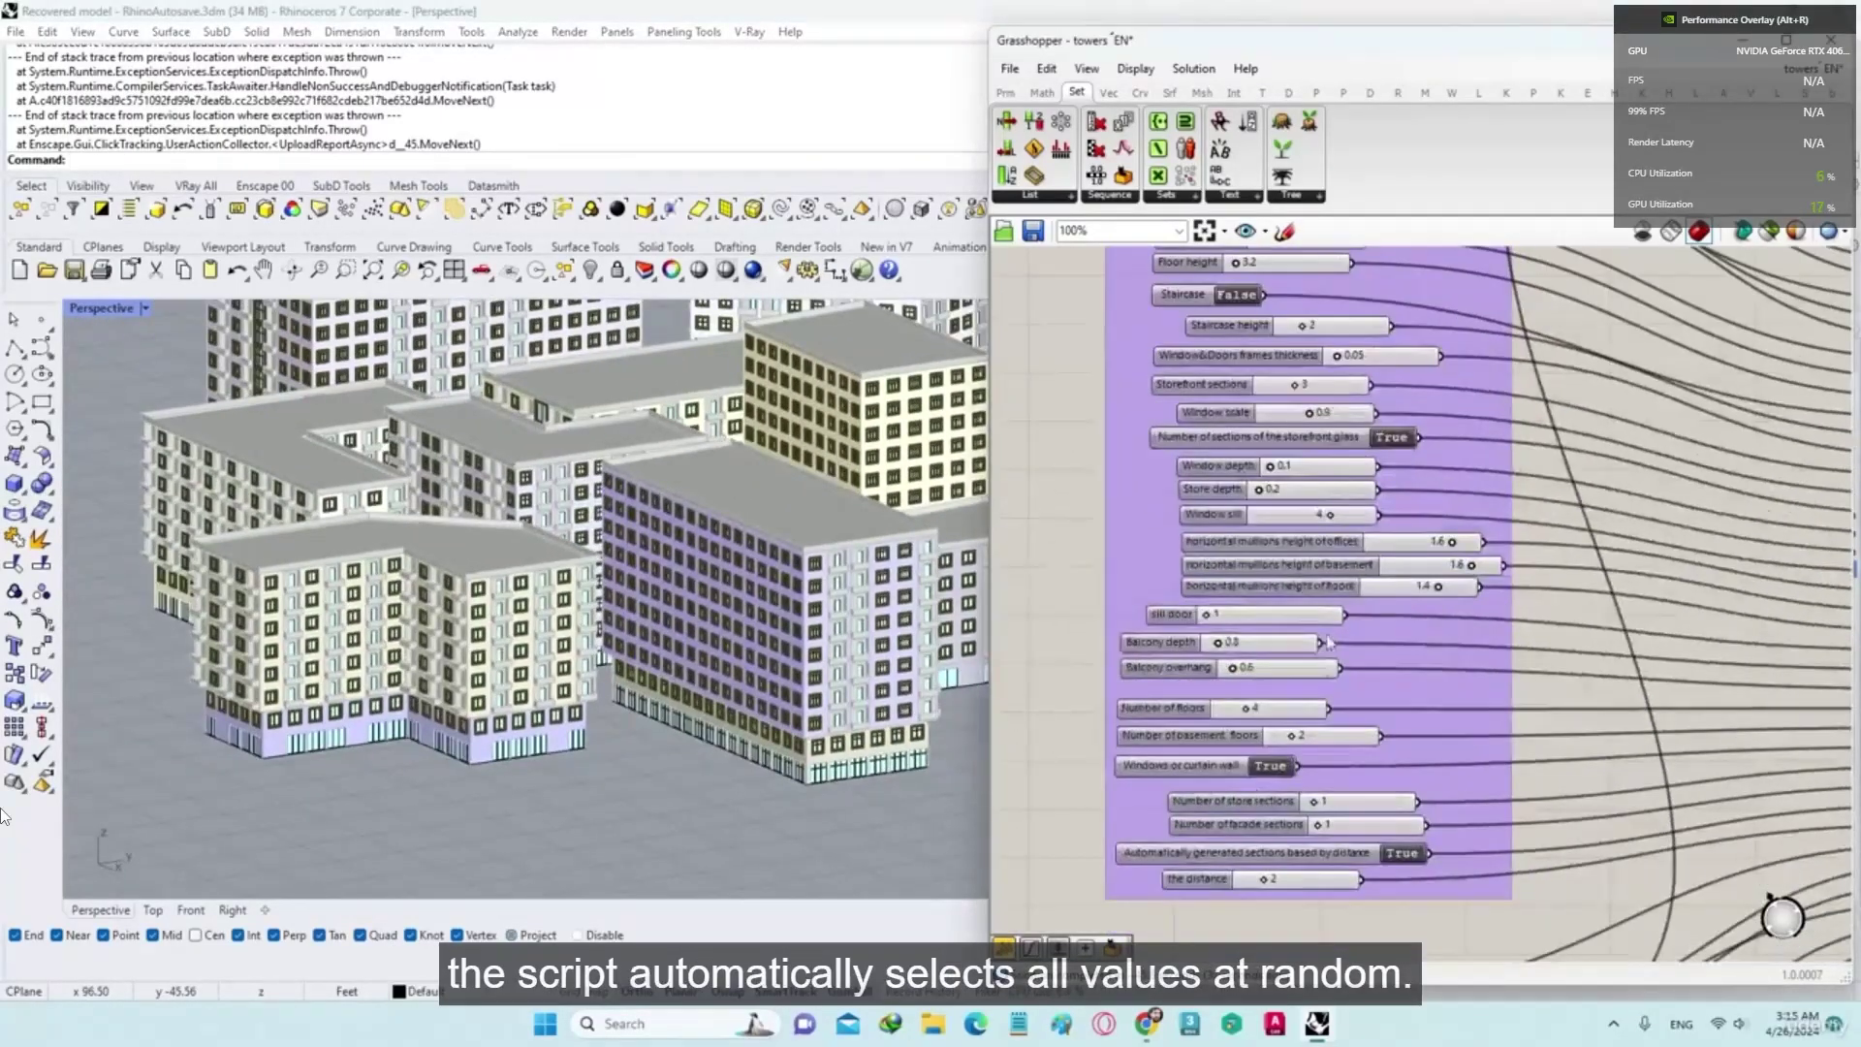
Step: Raise the Seed in the Automatic selection group in stages up to 10 to vary the random buildings
right_click_drag(1328, 641, 1340, 291)
scroll(1289, 662, "up", 5)
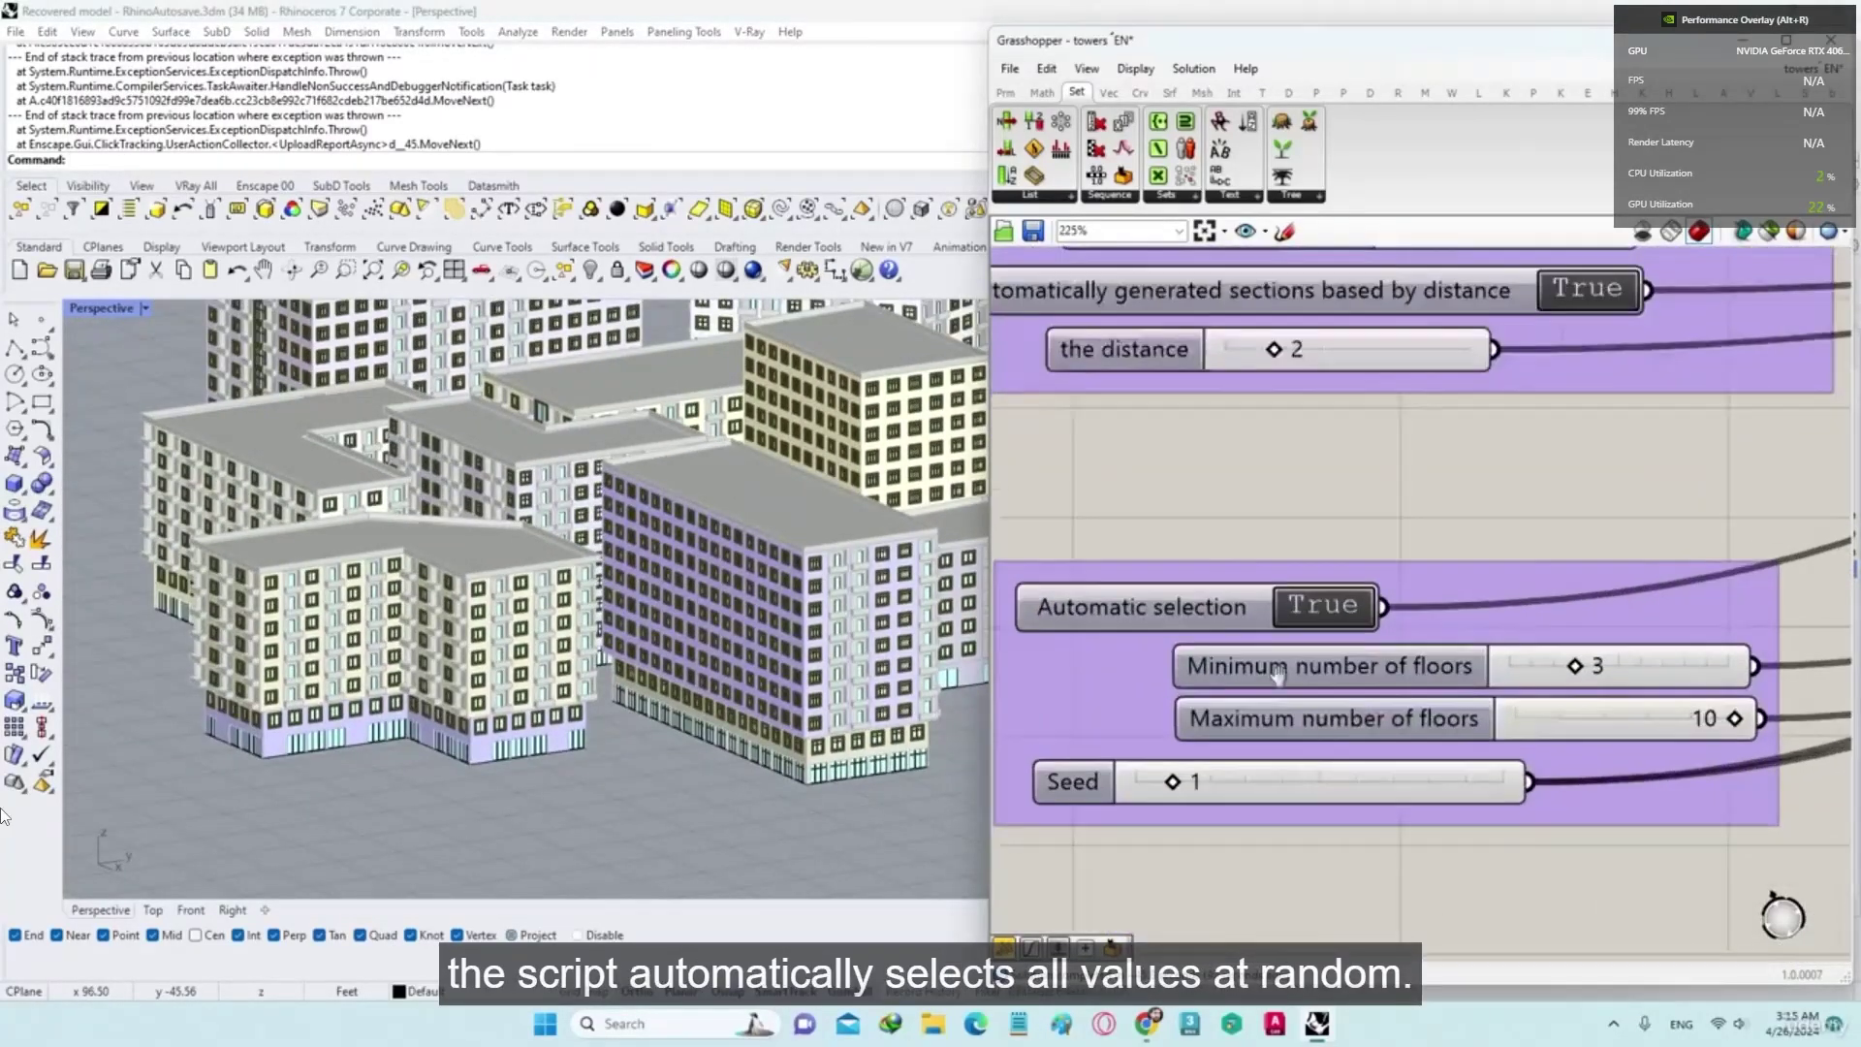
right_click_drag(1263, 669, 1291, 534)
right_click_drag(716, 640, 739, 635)
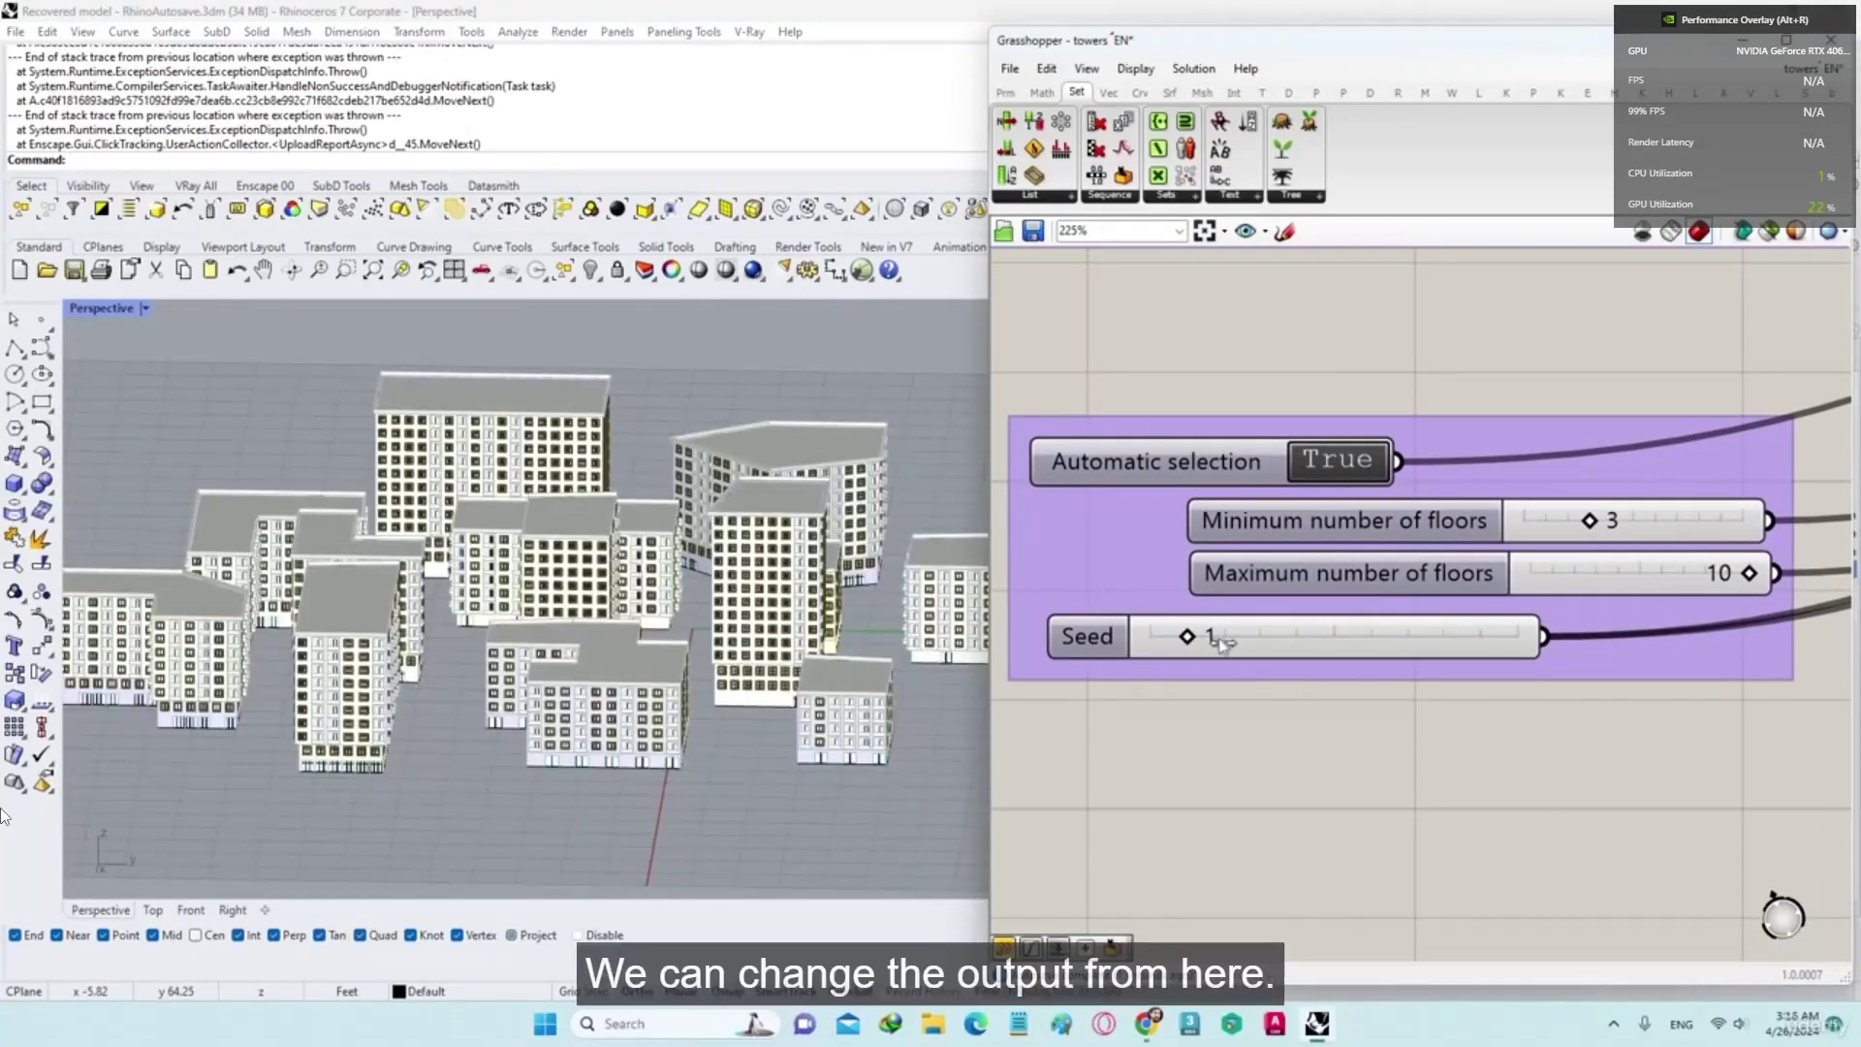
left_click_drag(1219, 643, 1262, 647)
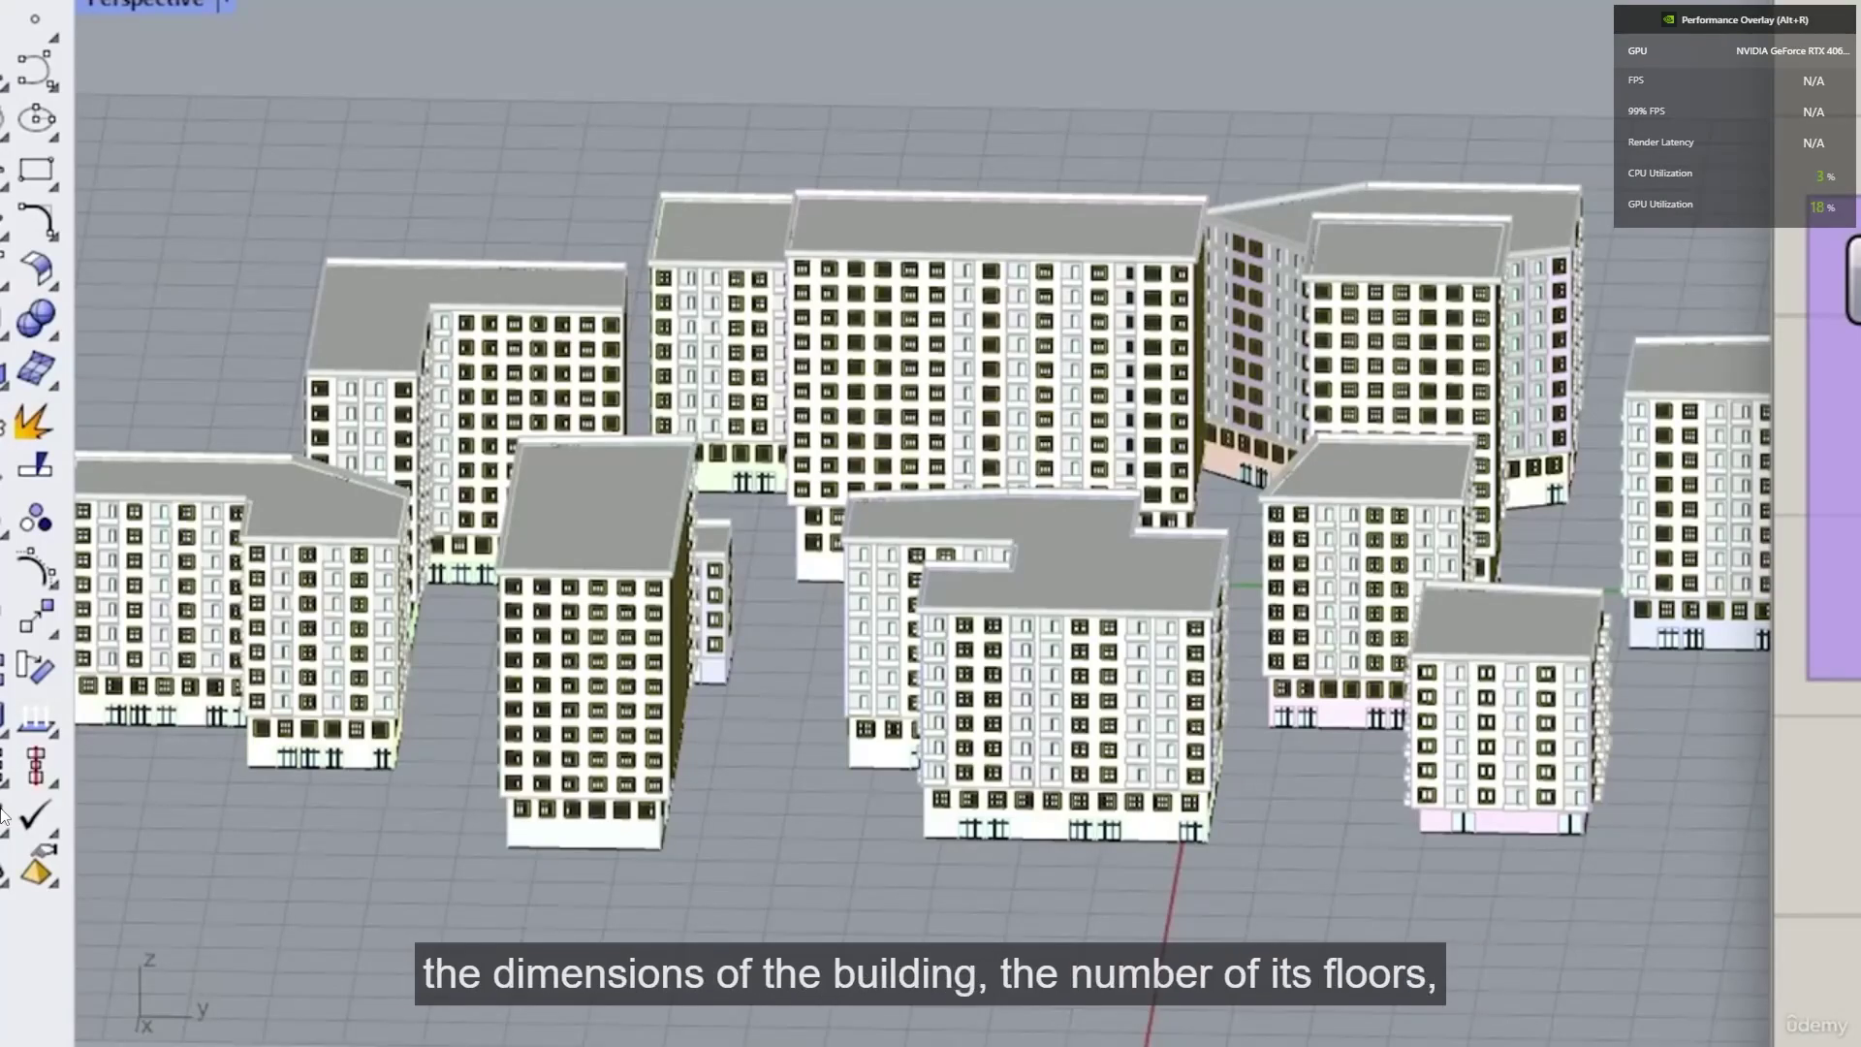
left_click_drag(1297, 640, 1322, 639)
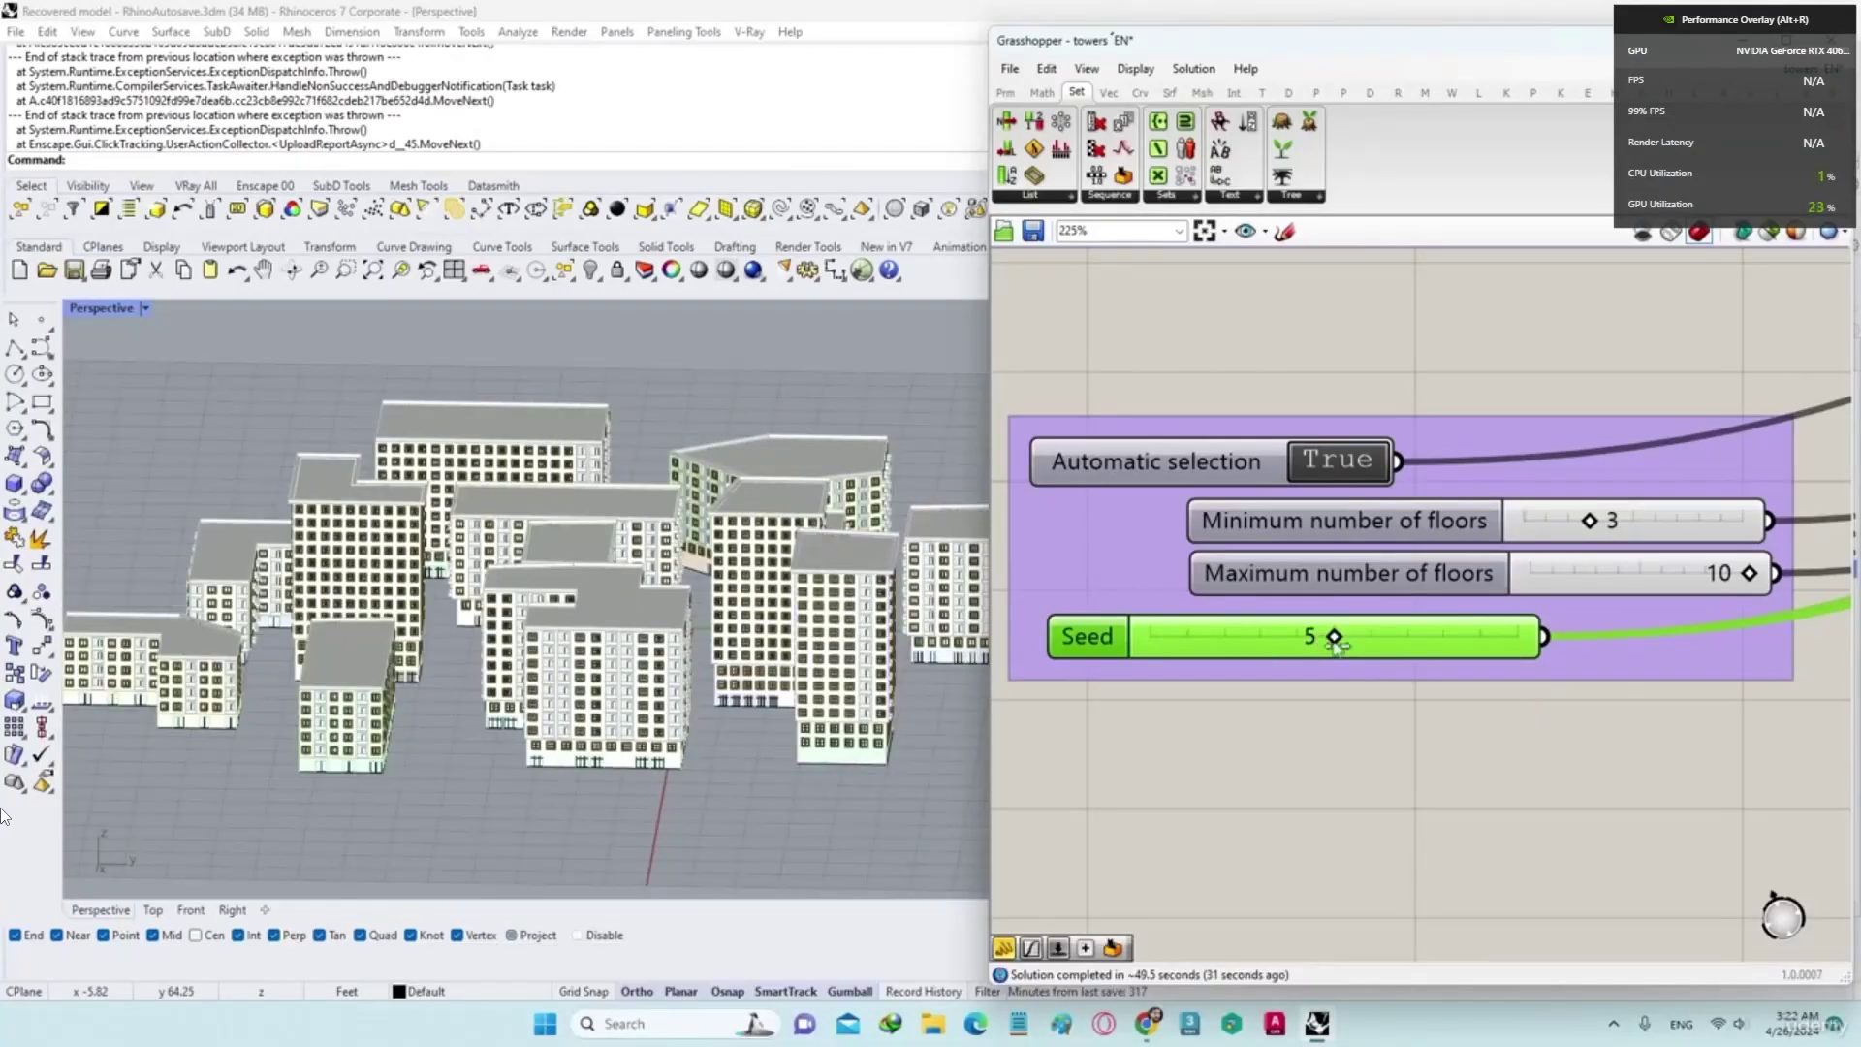
left_click_drag(1367, 643, 1392, 645)
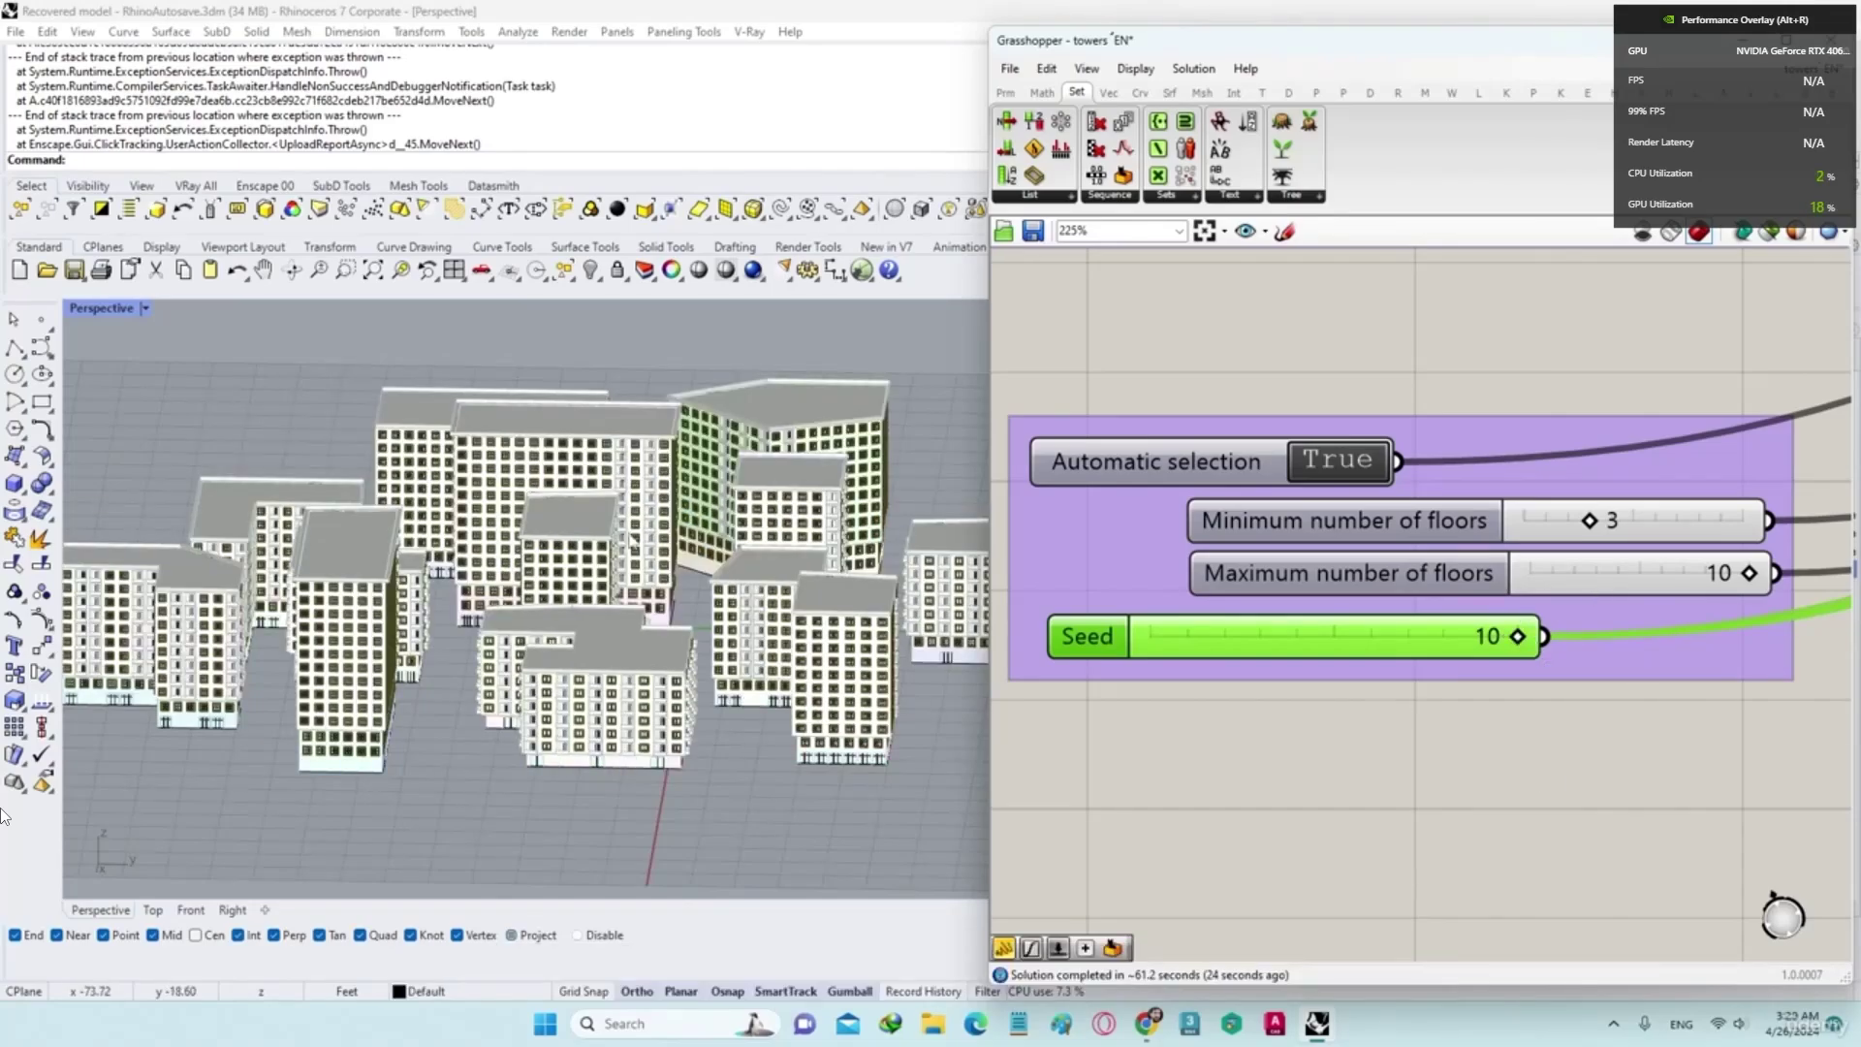
Step: Examine the regenerated buildings' facades up close, including windows, balconies and storefront doors
scroll(686, 569, "down", 2)
scroll(686, 569, "up", 3)
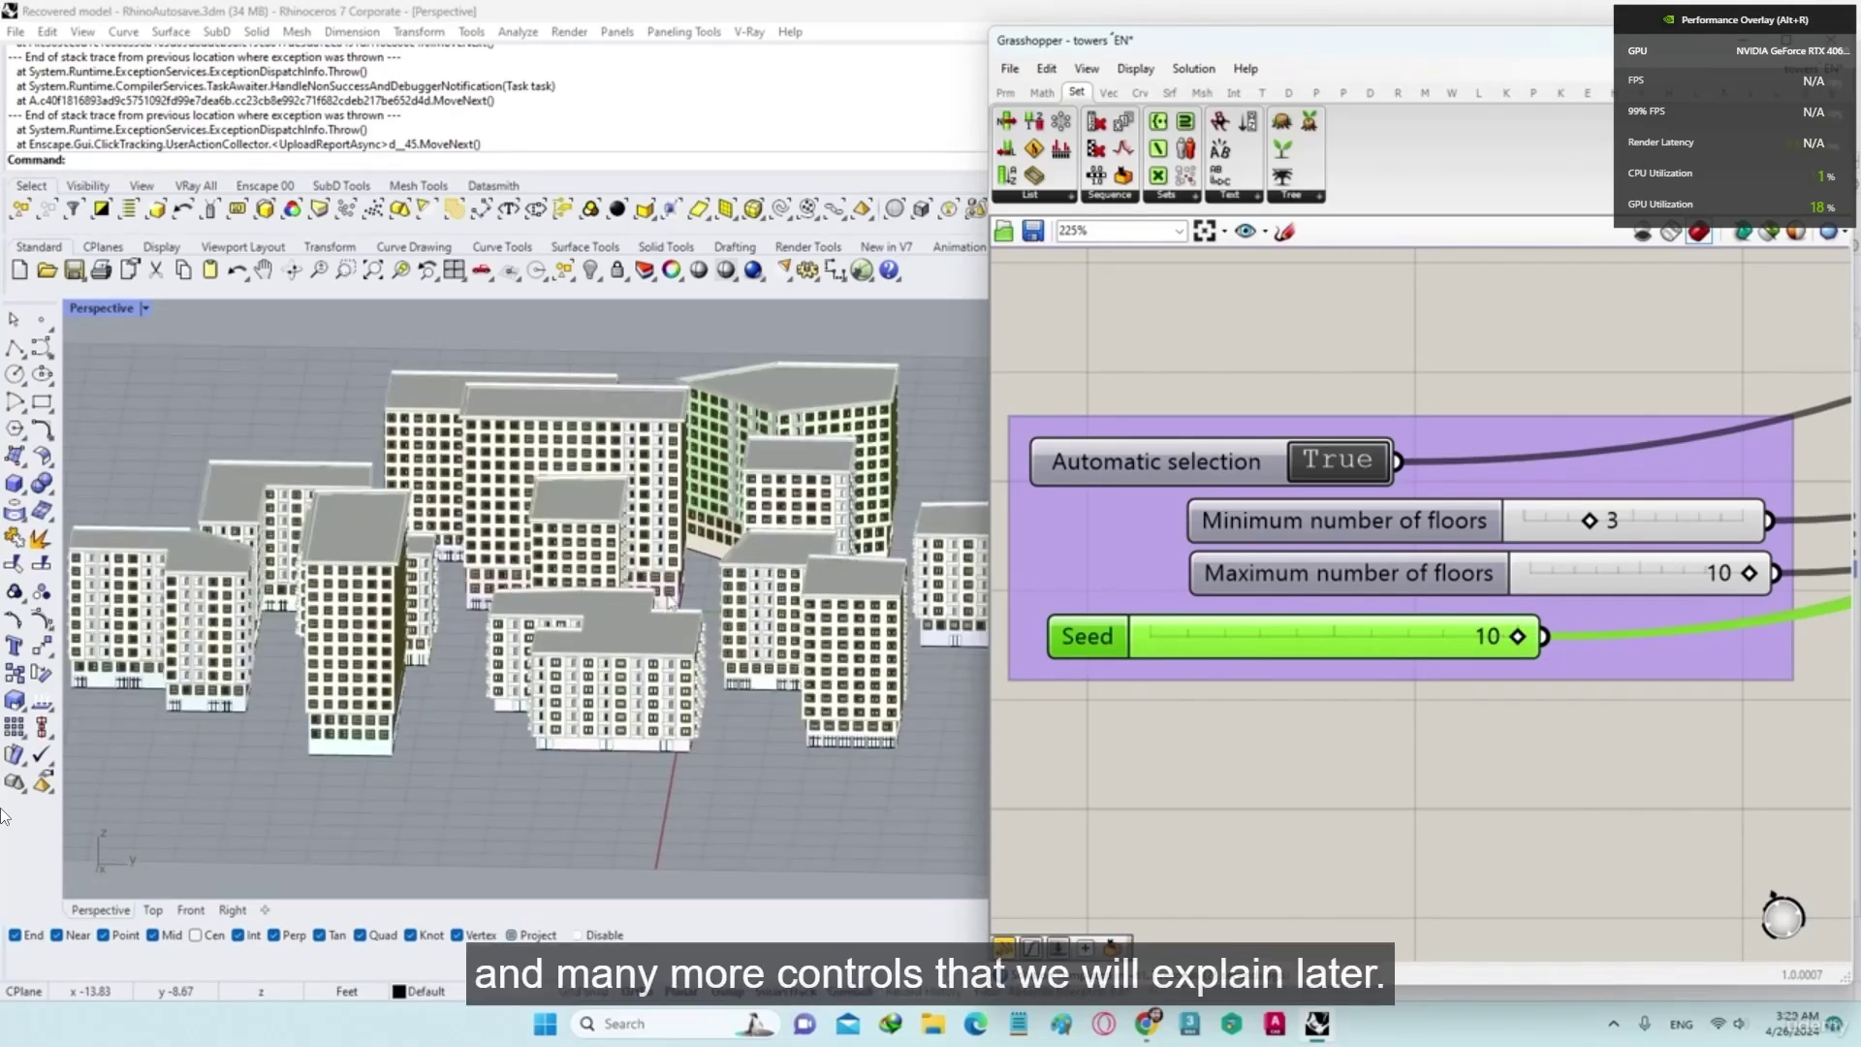
scroll(678, 601, "up", 4)
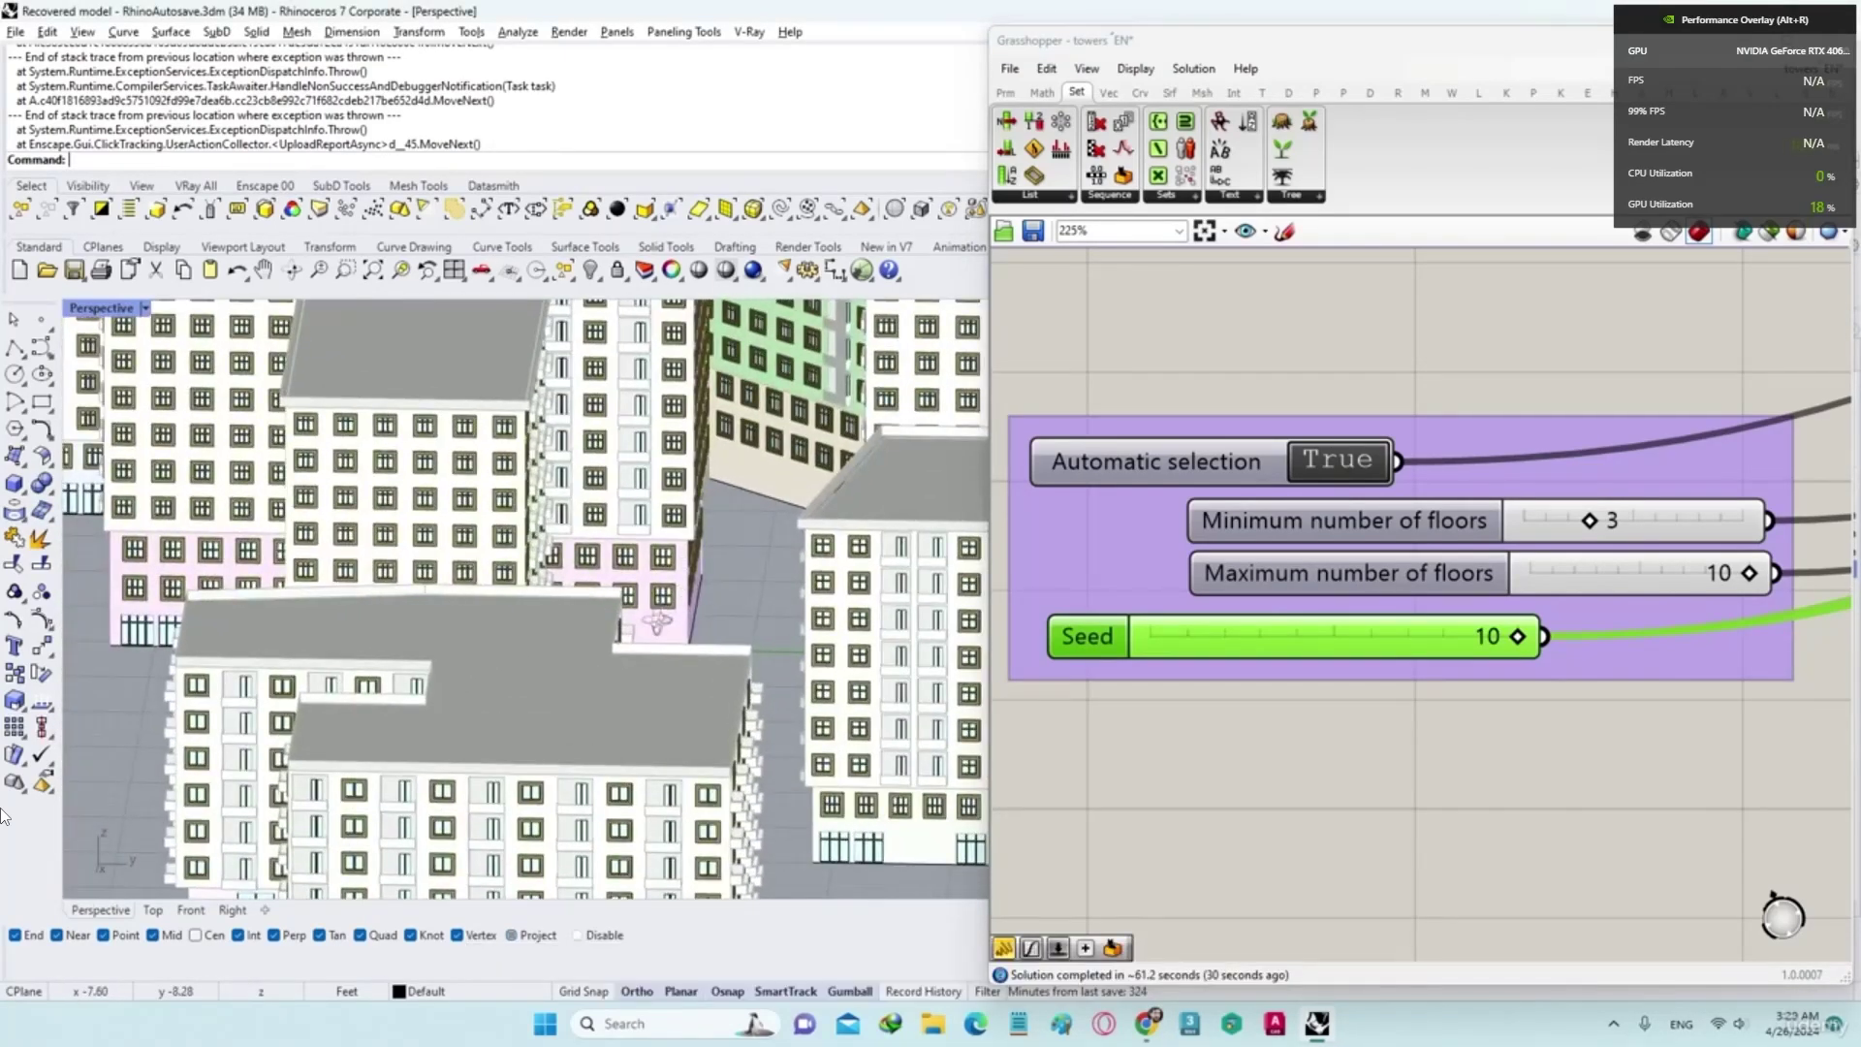
scroll(643, 605, "up", 2)
right_click_drag(644, 605, 597, 597)
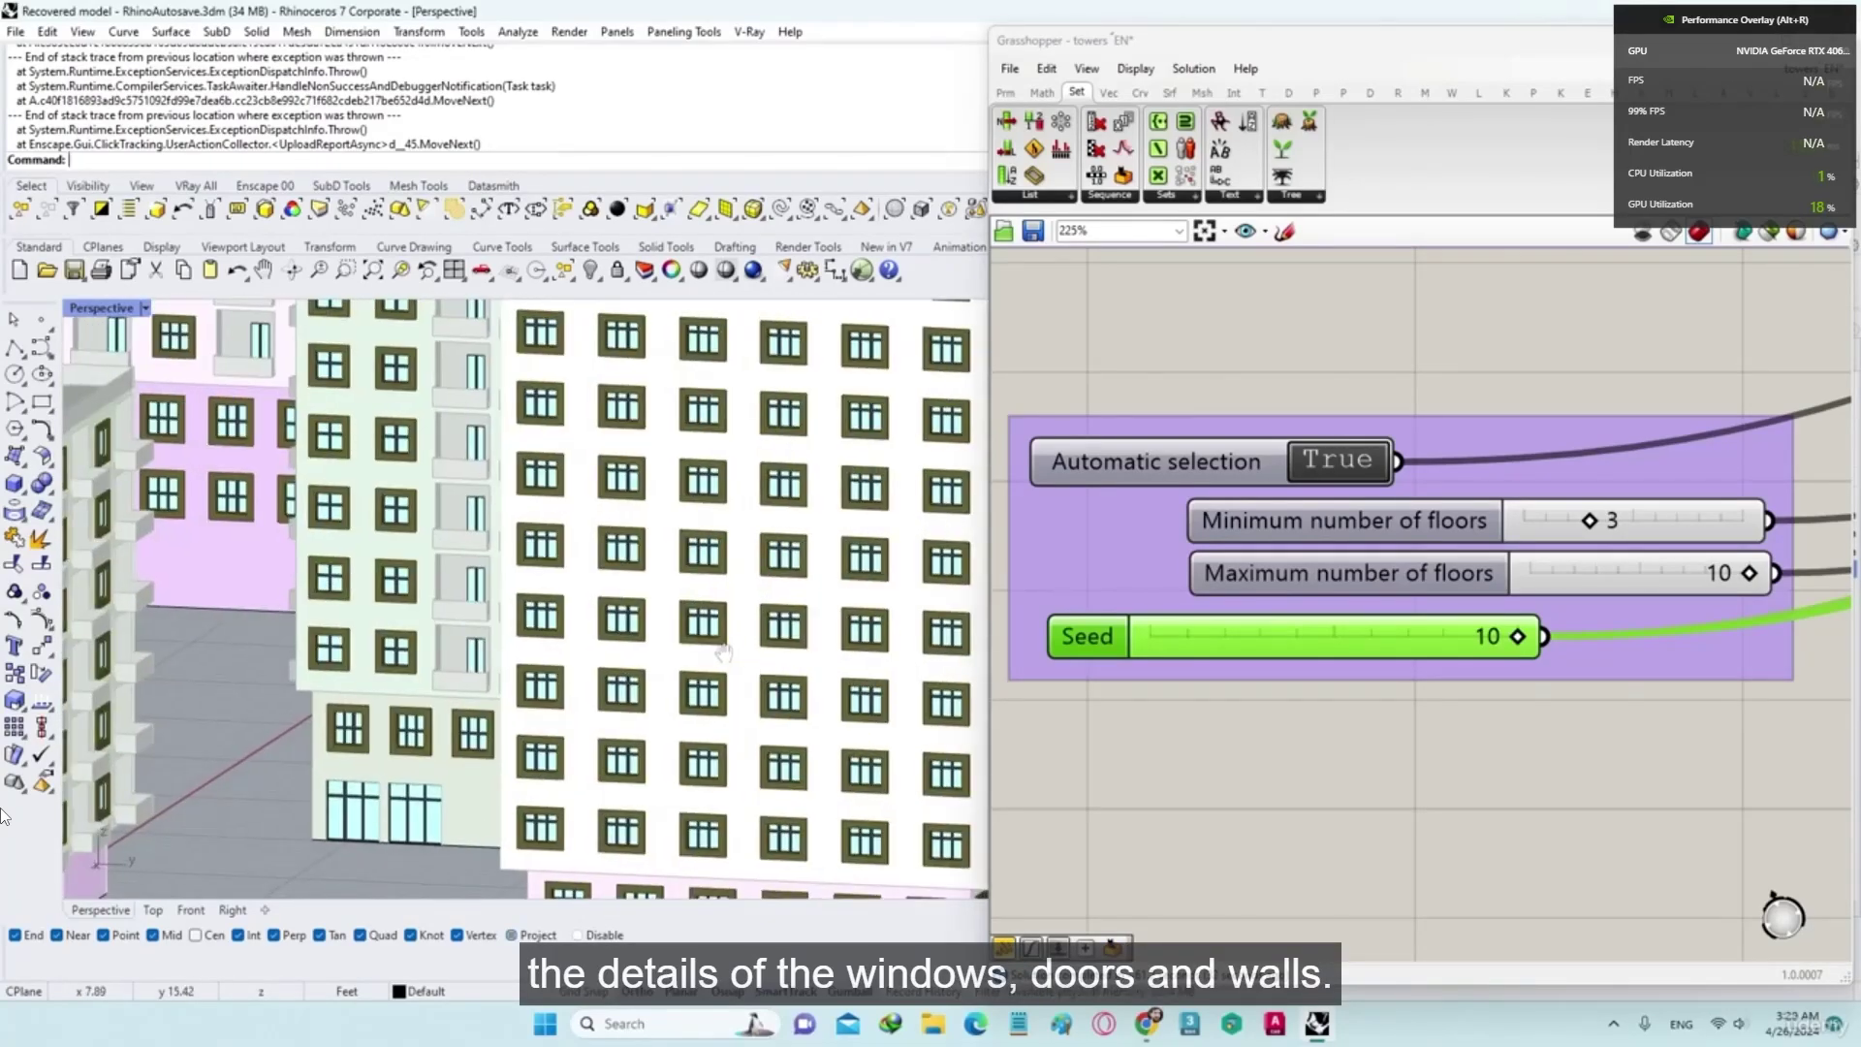
right_click_drag(725, 651, 387, 446, "shift")
right_click_drag(742, 725, 873, 723)
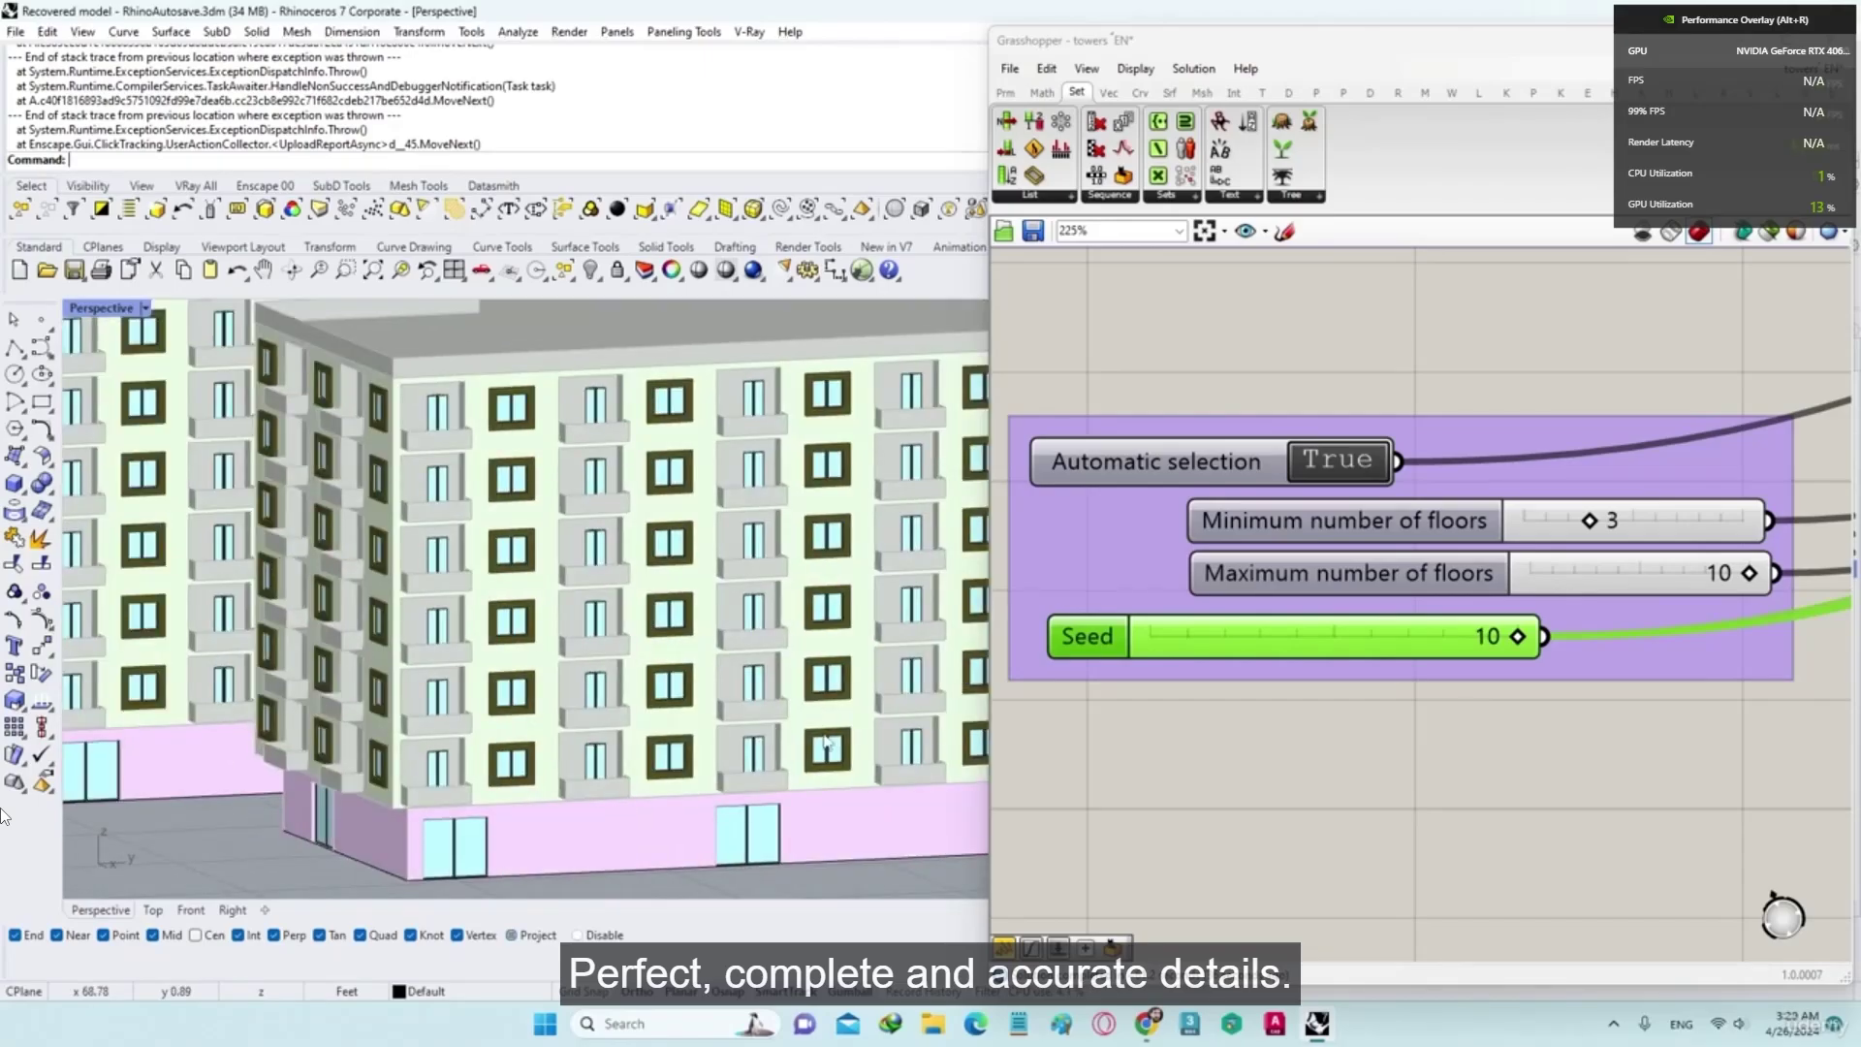
Step: Examine the lower floors and window frame details of the neighbouring towers
scroll(709, 717, "down", 3)
right_click_drag(708, 717, 698, 546, "shift")
right_click_drag(704, 669, 763, 478, "shift")
right_click_drag(673, 862, 695, 591, "shift")
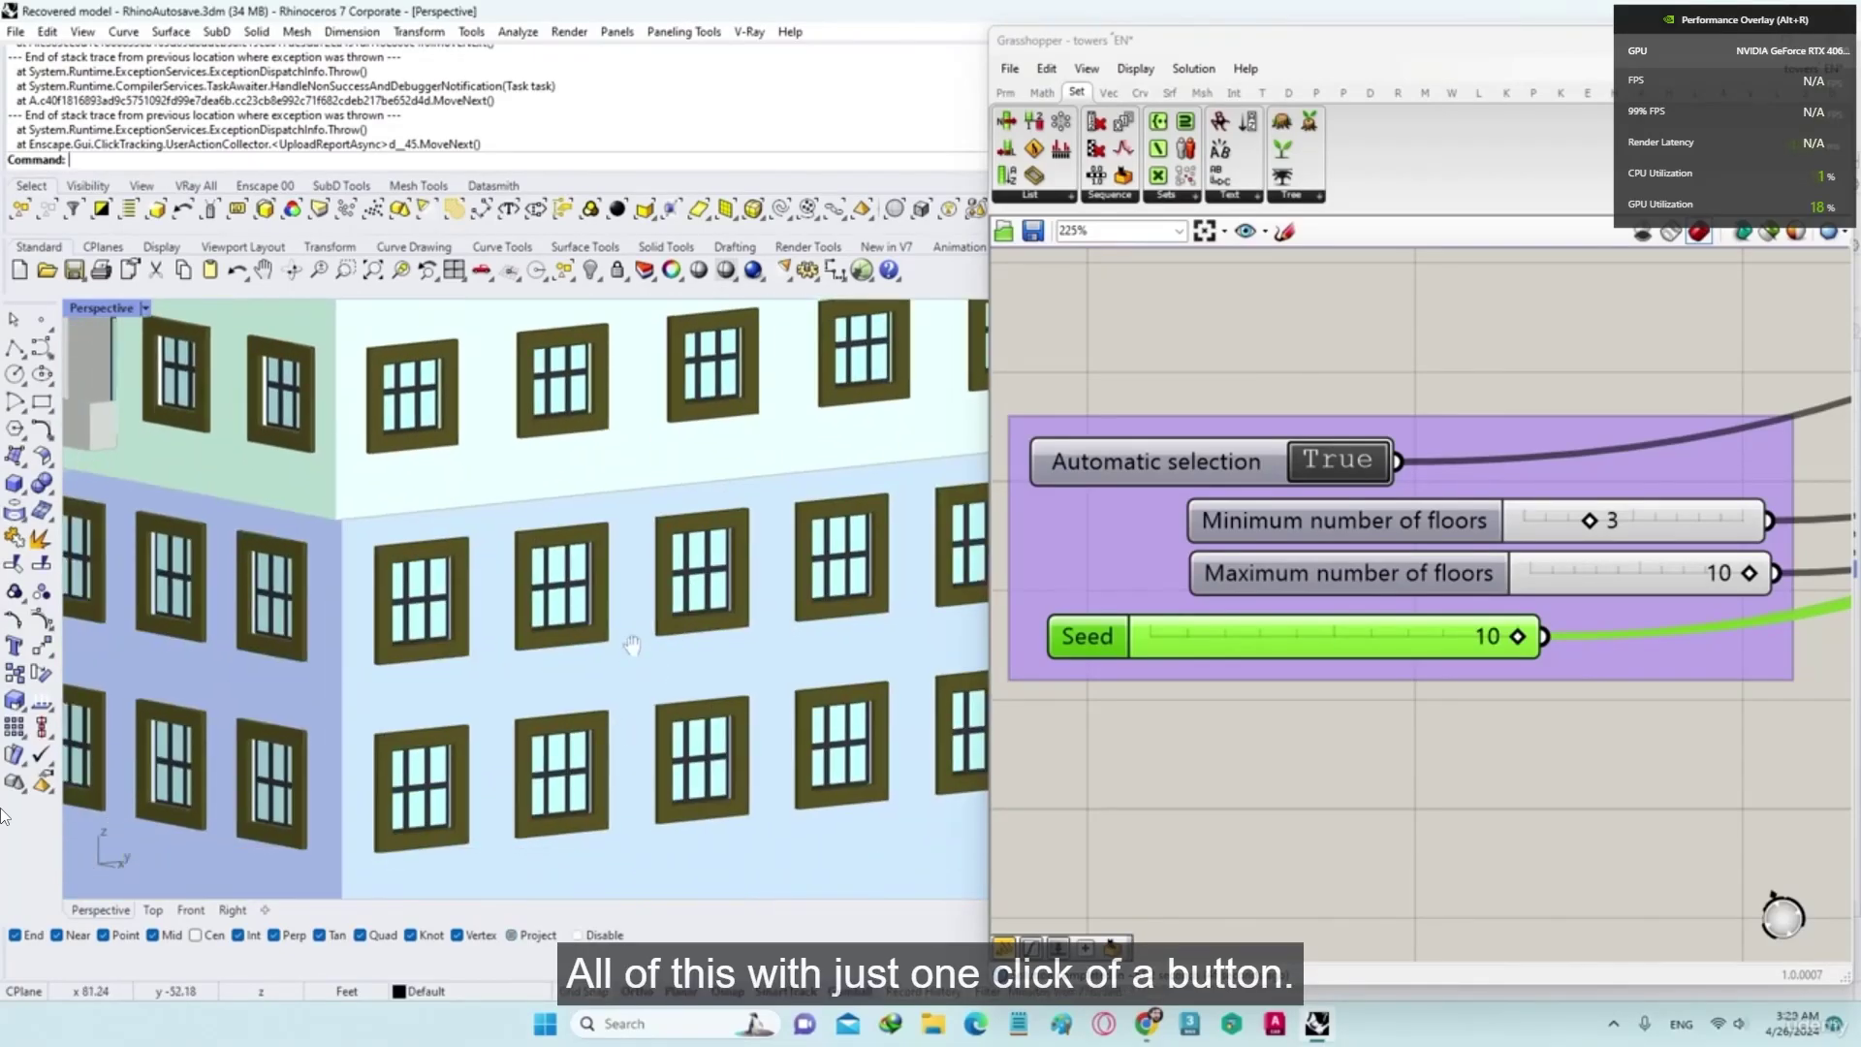
right_click_drag(632, 644, 648, 480, "shift")
mouse_move(615, 760)
right_mouse_down("shift")
mouse_move(624, 636)
mouse_move(604, 655)
right_mouse_up("shift")
scroll(621, 637, "down", 2)
scroll(603, 669, "down", 4)
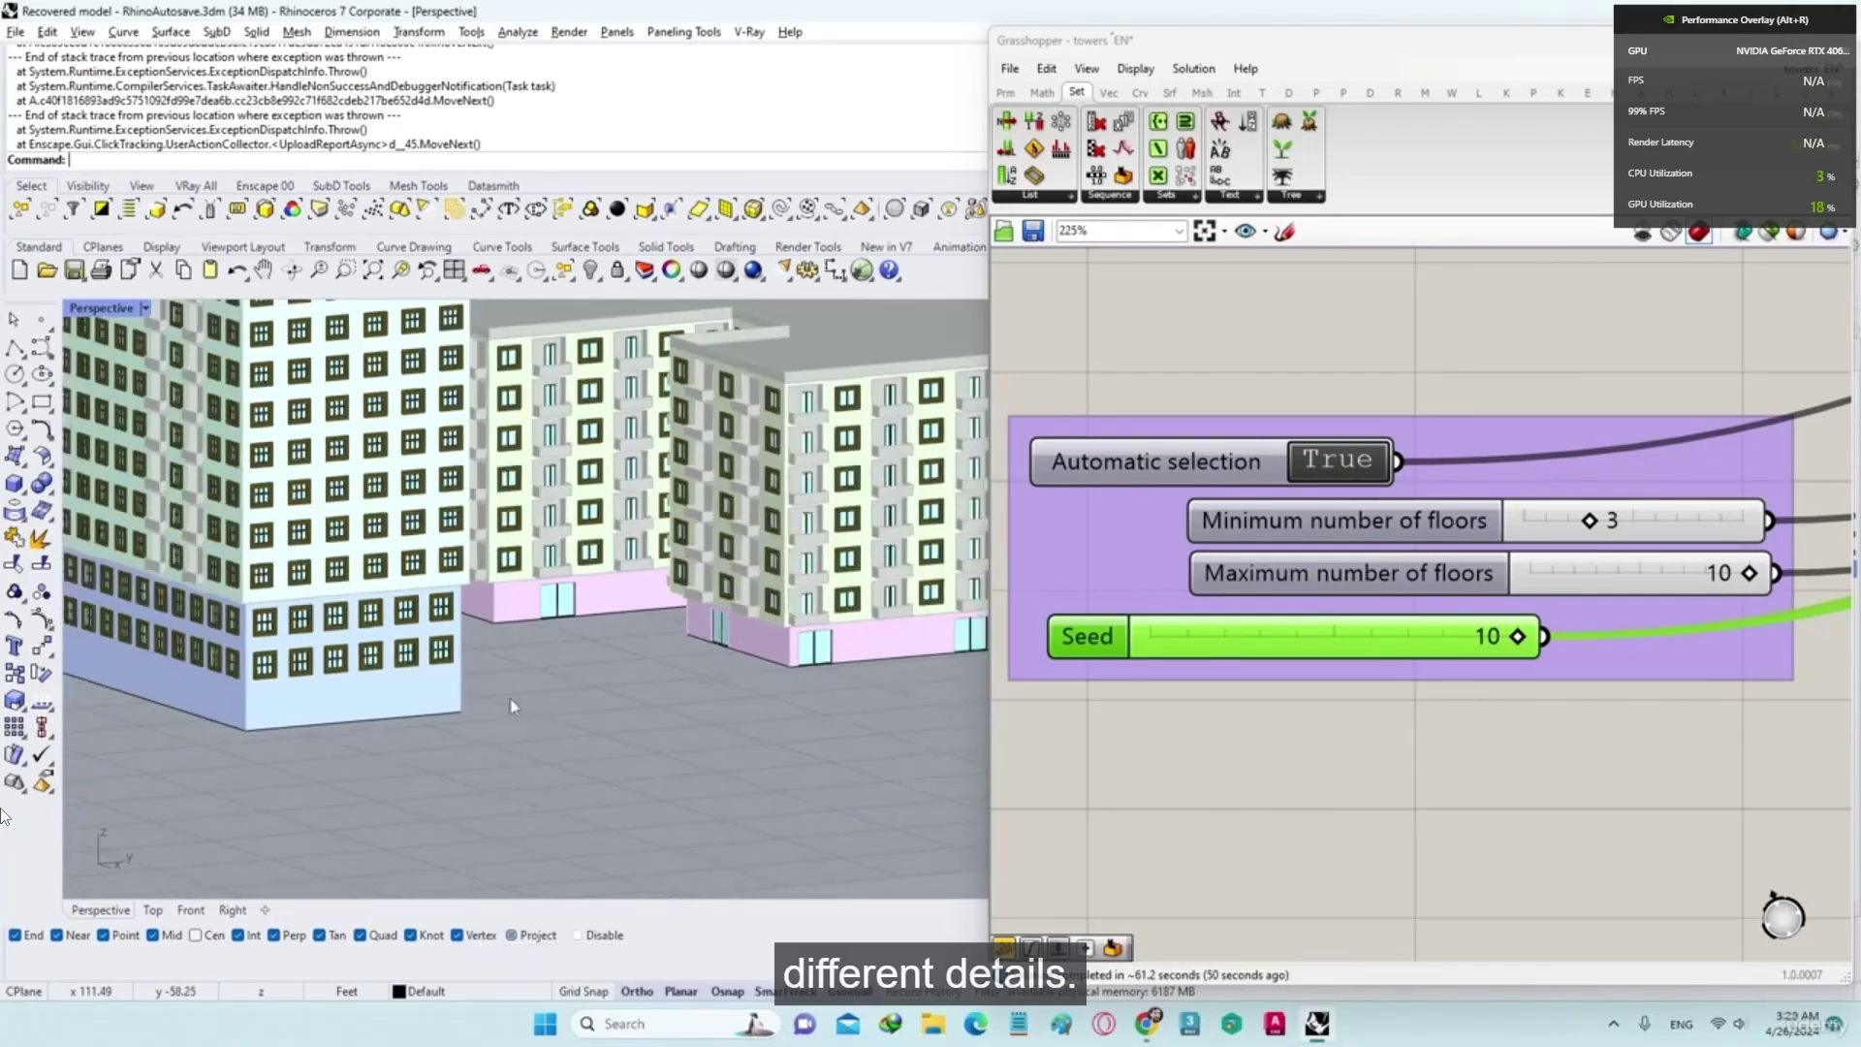
Step: Examine the remaining city blocks from all around, comparing building heights, facade patterns and colours
right_click_drag(511, 705, 660, 715)
scroll(637, 617, "up", 4)
scroll(540, 712, "down", 5)
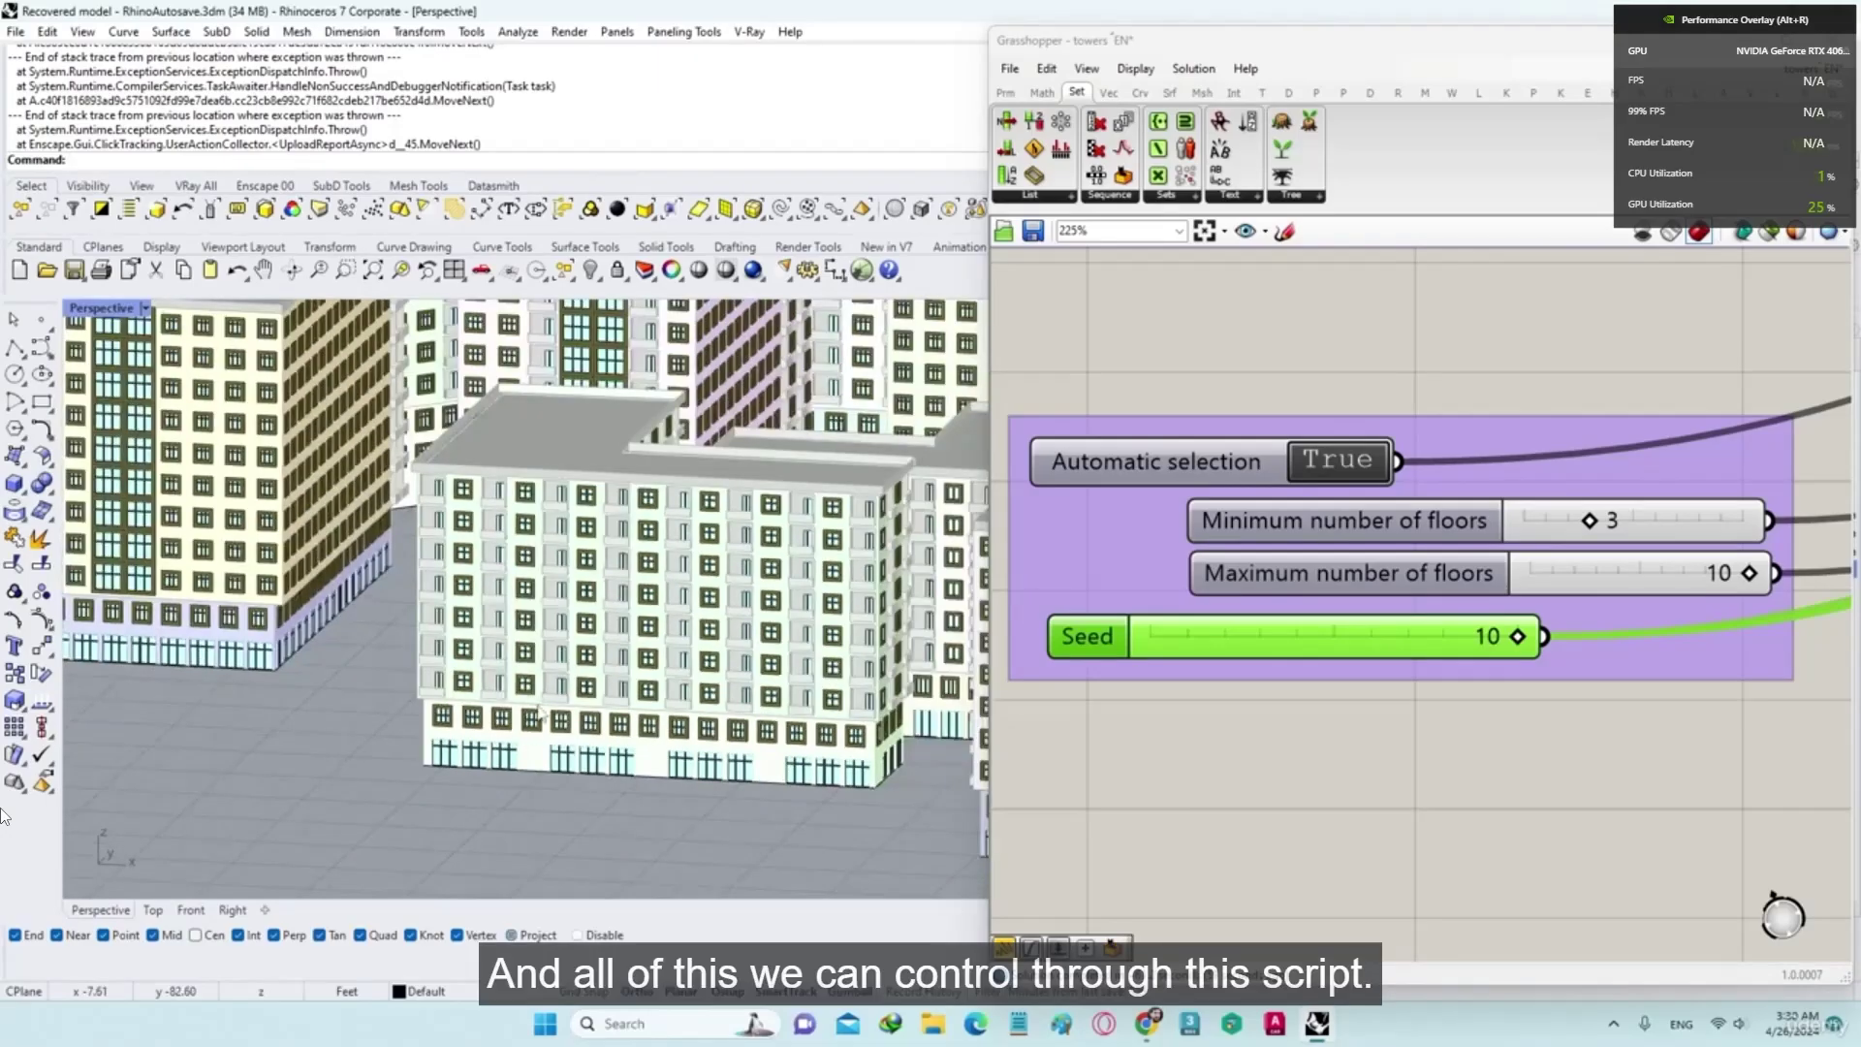
right_click_drag(538, 714, 678, 689)
scroll(573, 728, "down", 3)
right_click_drag(554, 684, 795, 655)
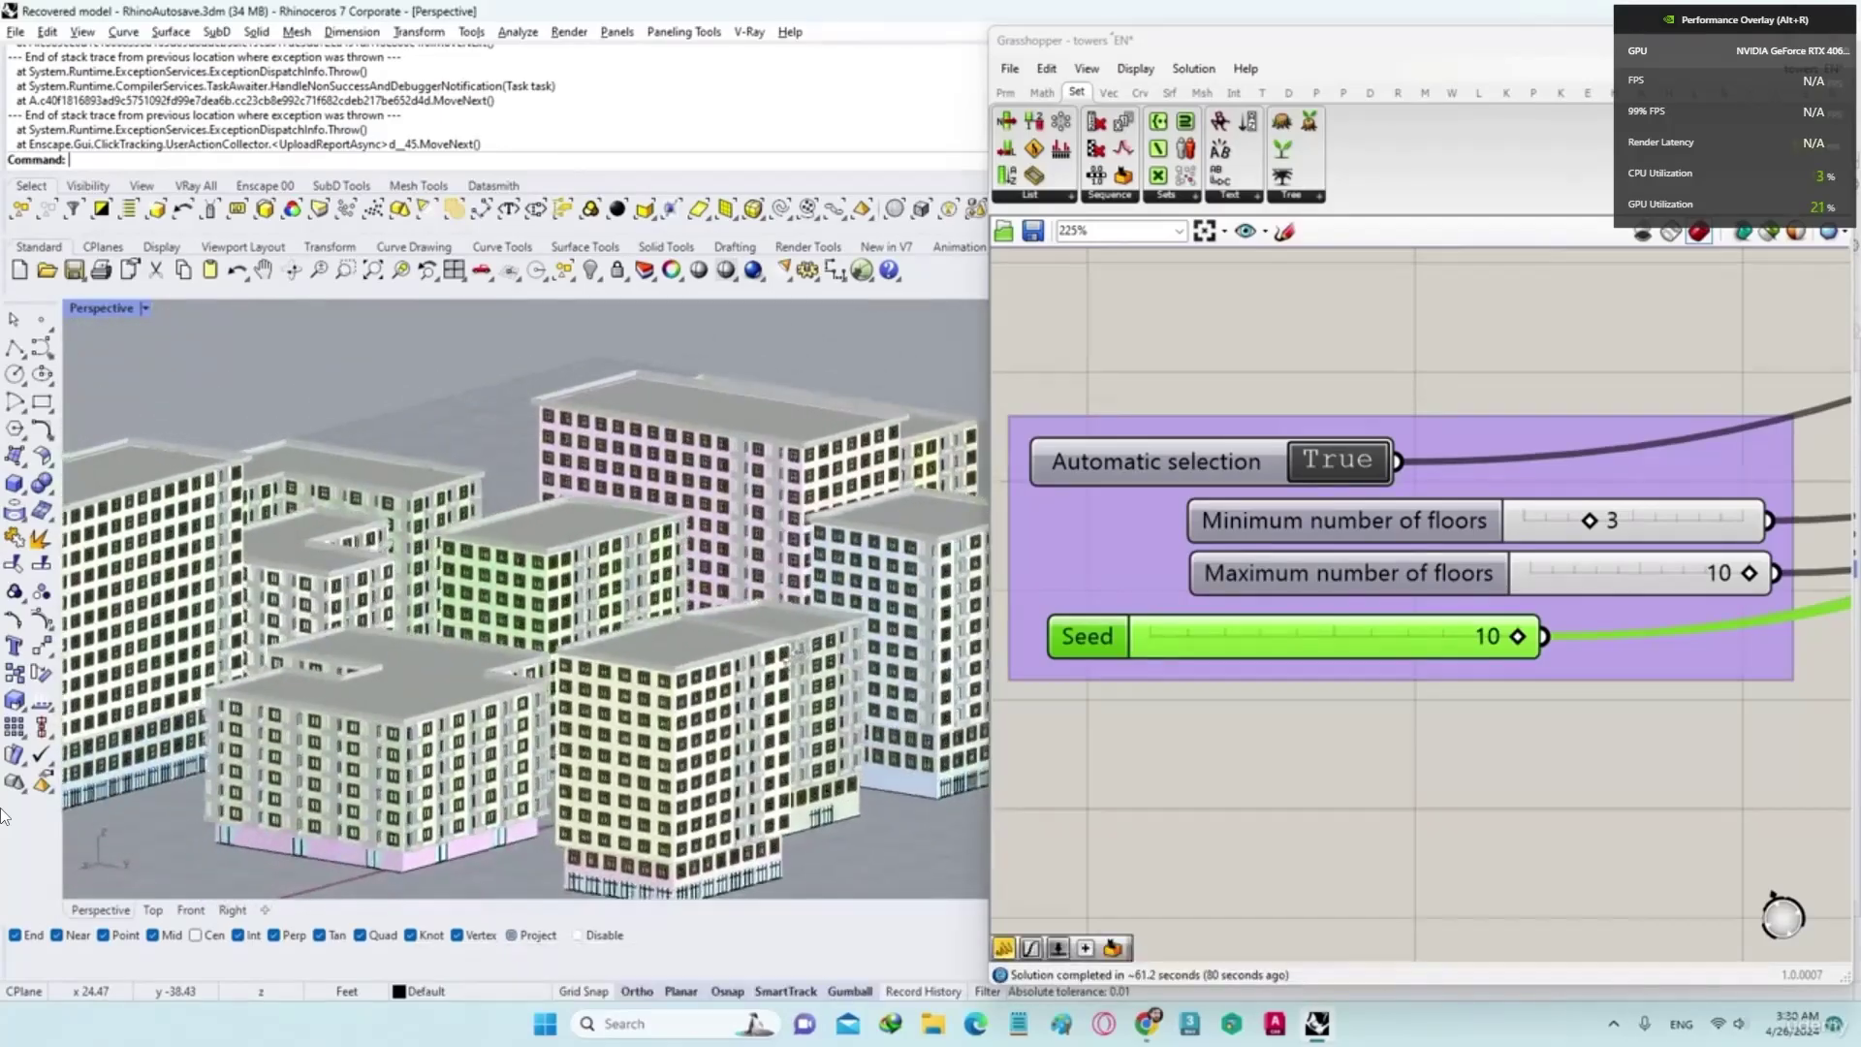
scroll(562, 693, "up", 5)
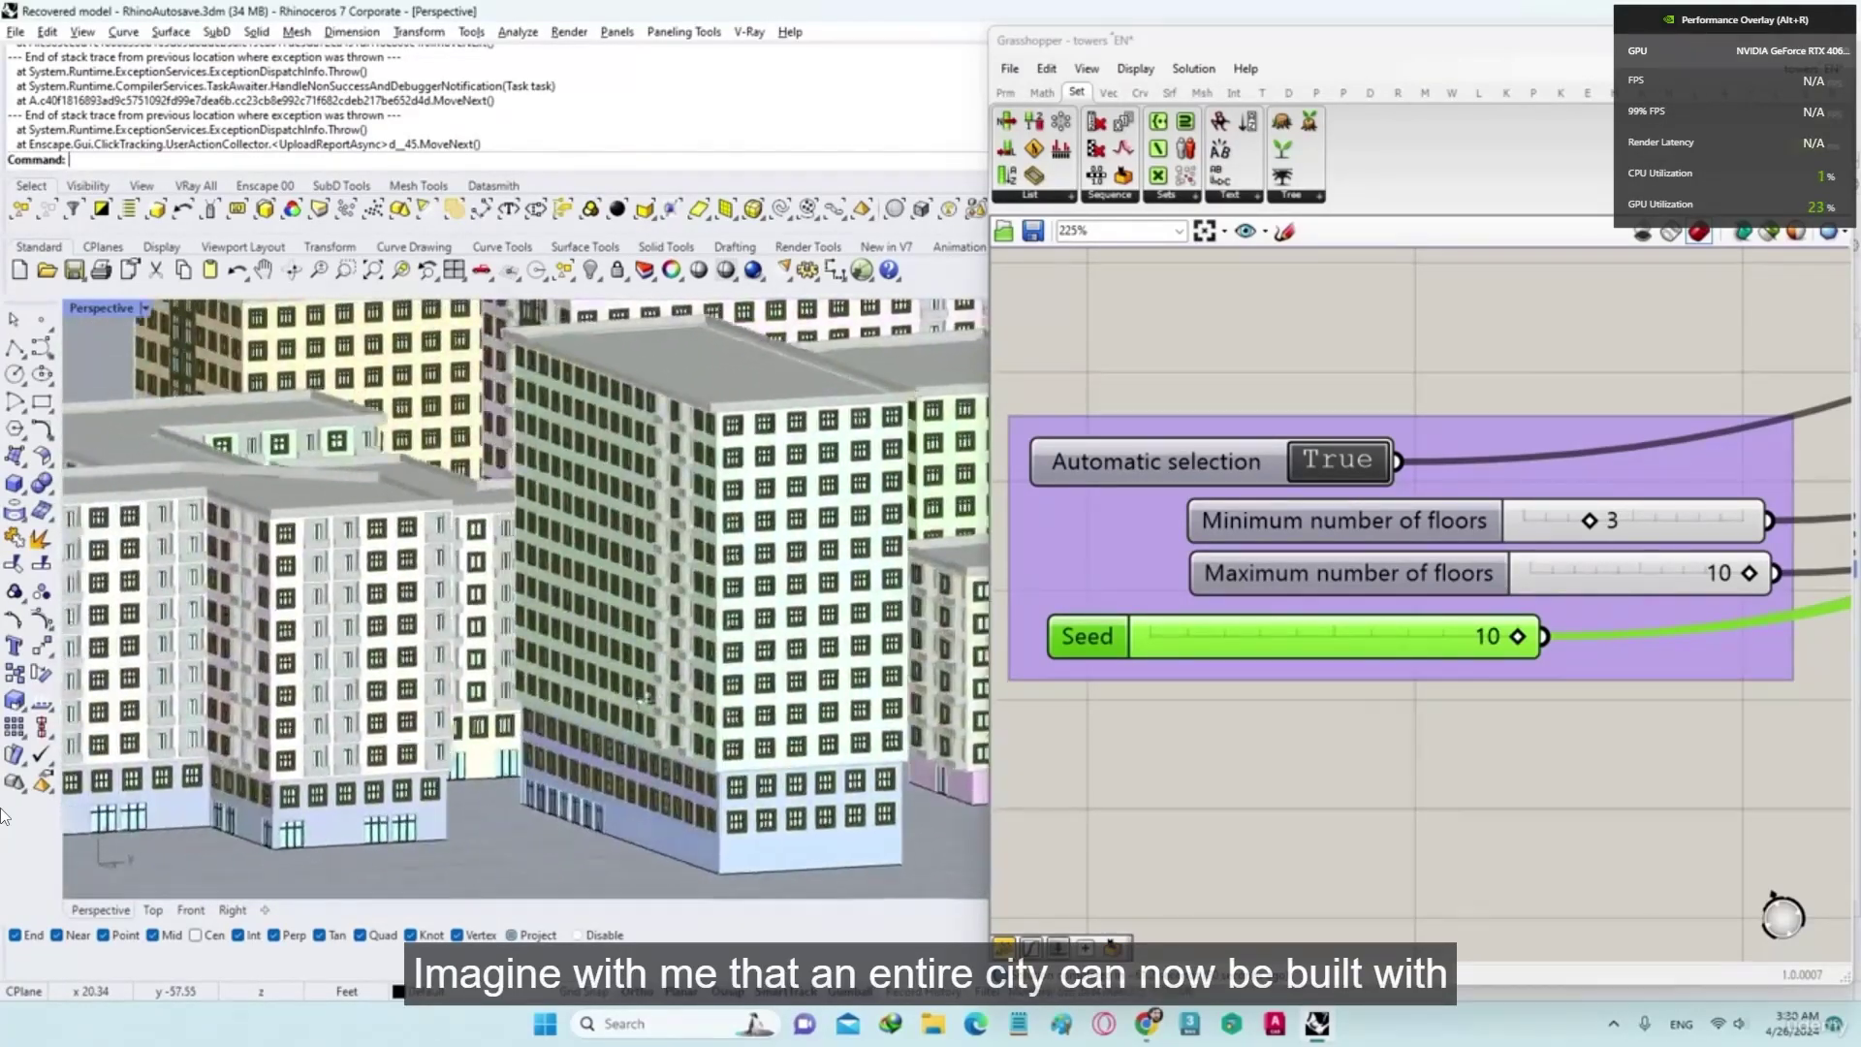
right_click_drag(668, 696, 726, 702)
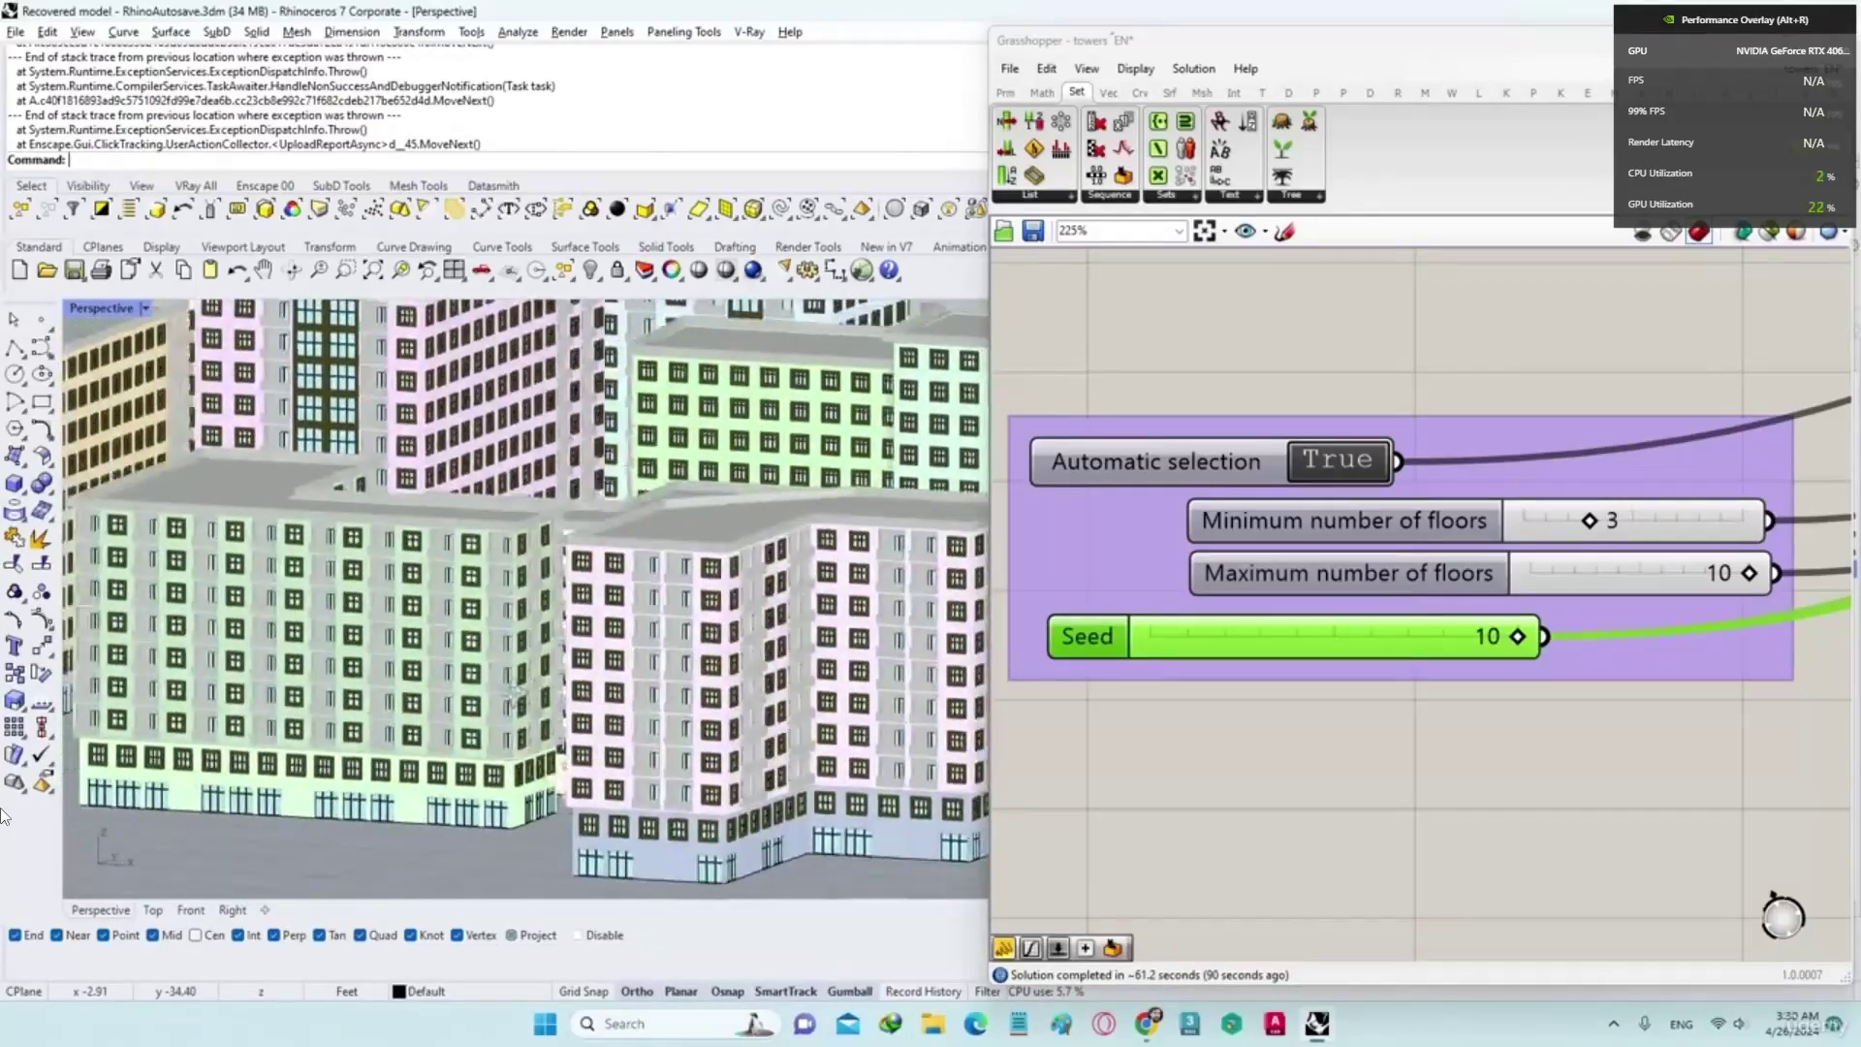
right_click_drag(513, 692, 598, 697)
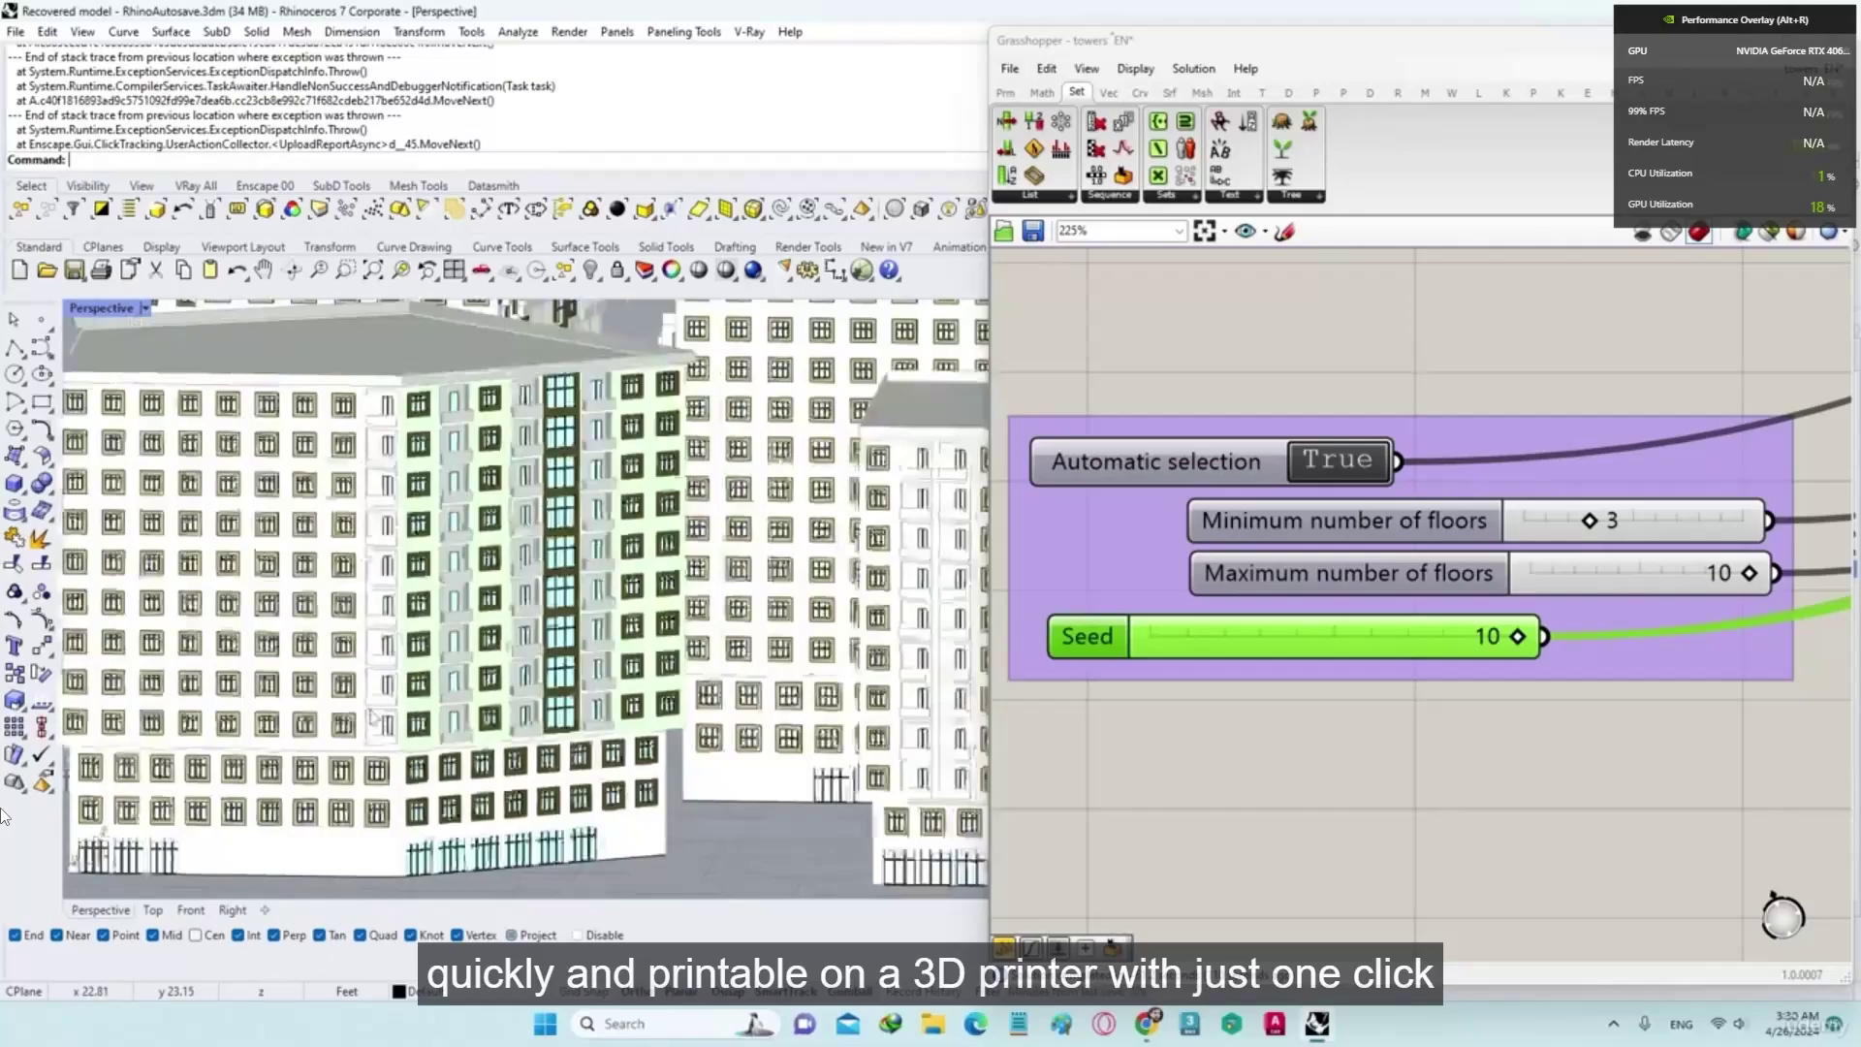
scroll(374, 719, "up", 5)
right_click_drag(373, 718, 571, 653)
scroll(437, 659, "down", 4)
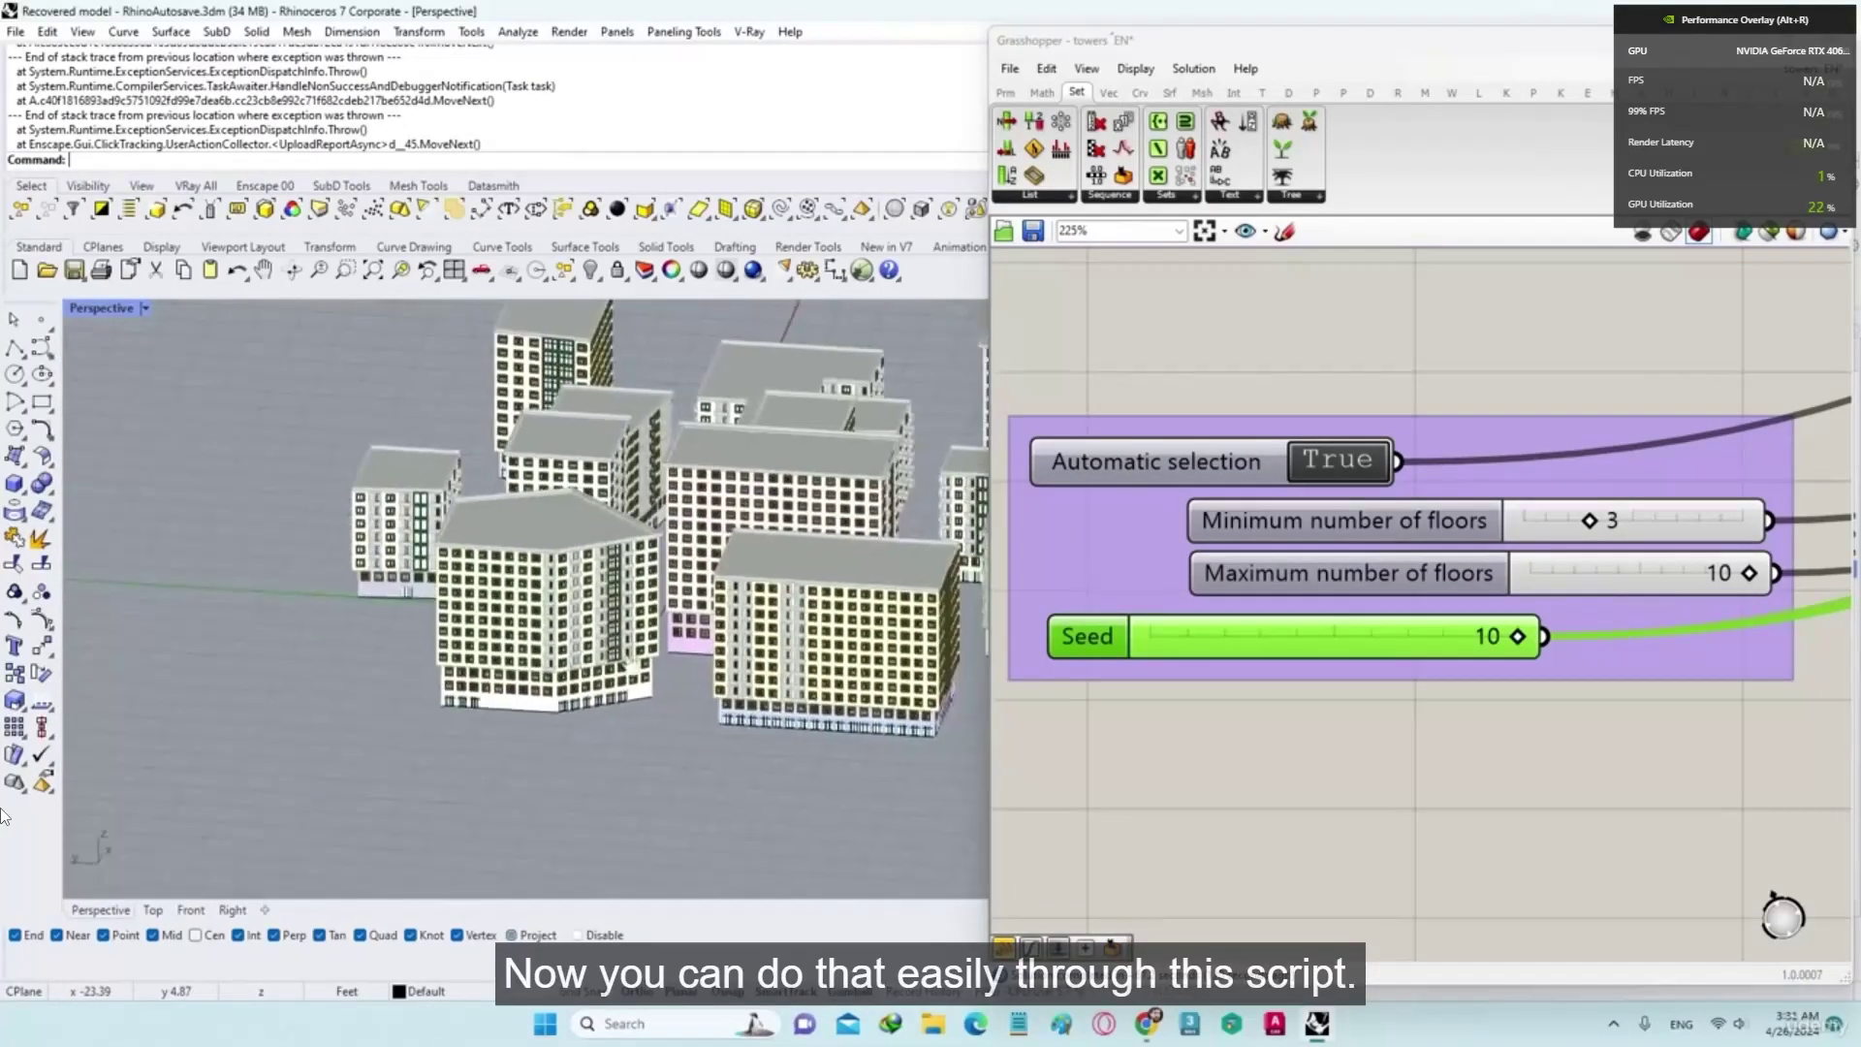
right_click_drag(670, 643, 695, 654)
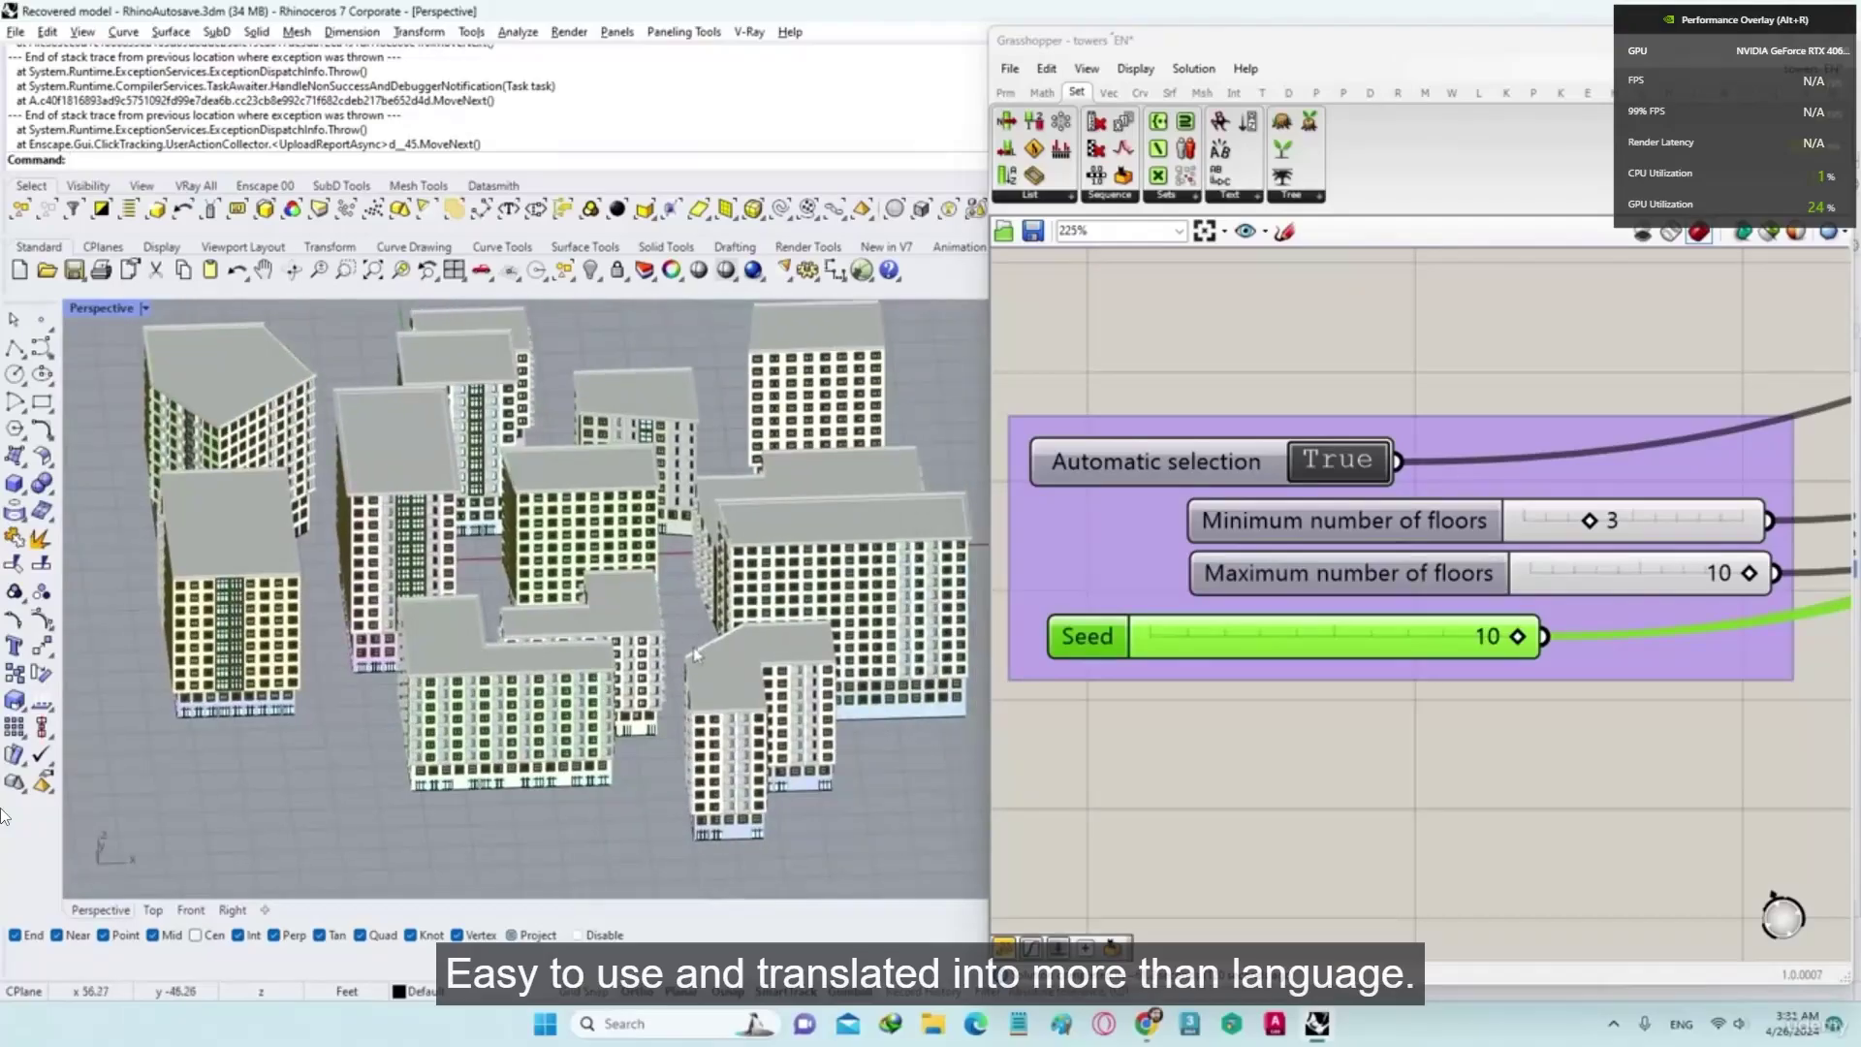
Step: Examine the script's main cluster and the output wires leading to the colour preview components
scroll(1378, 620, "down", 3)
right_click_drag(1551, 563, 1090, 721)
scroll(1435, 601, "down", 2)
scroll(1386, 620, "down", 2)
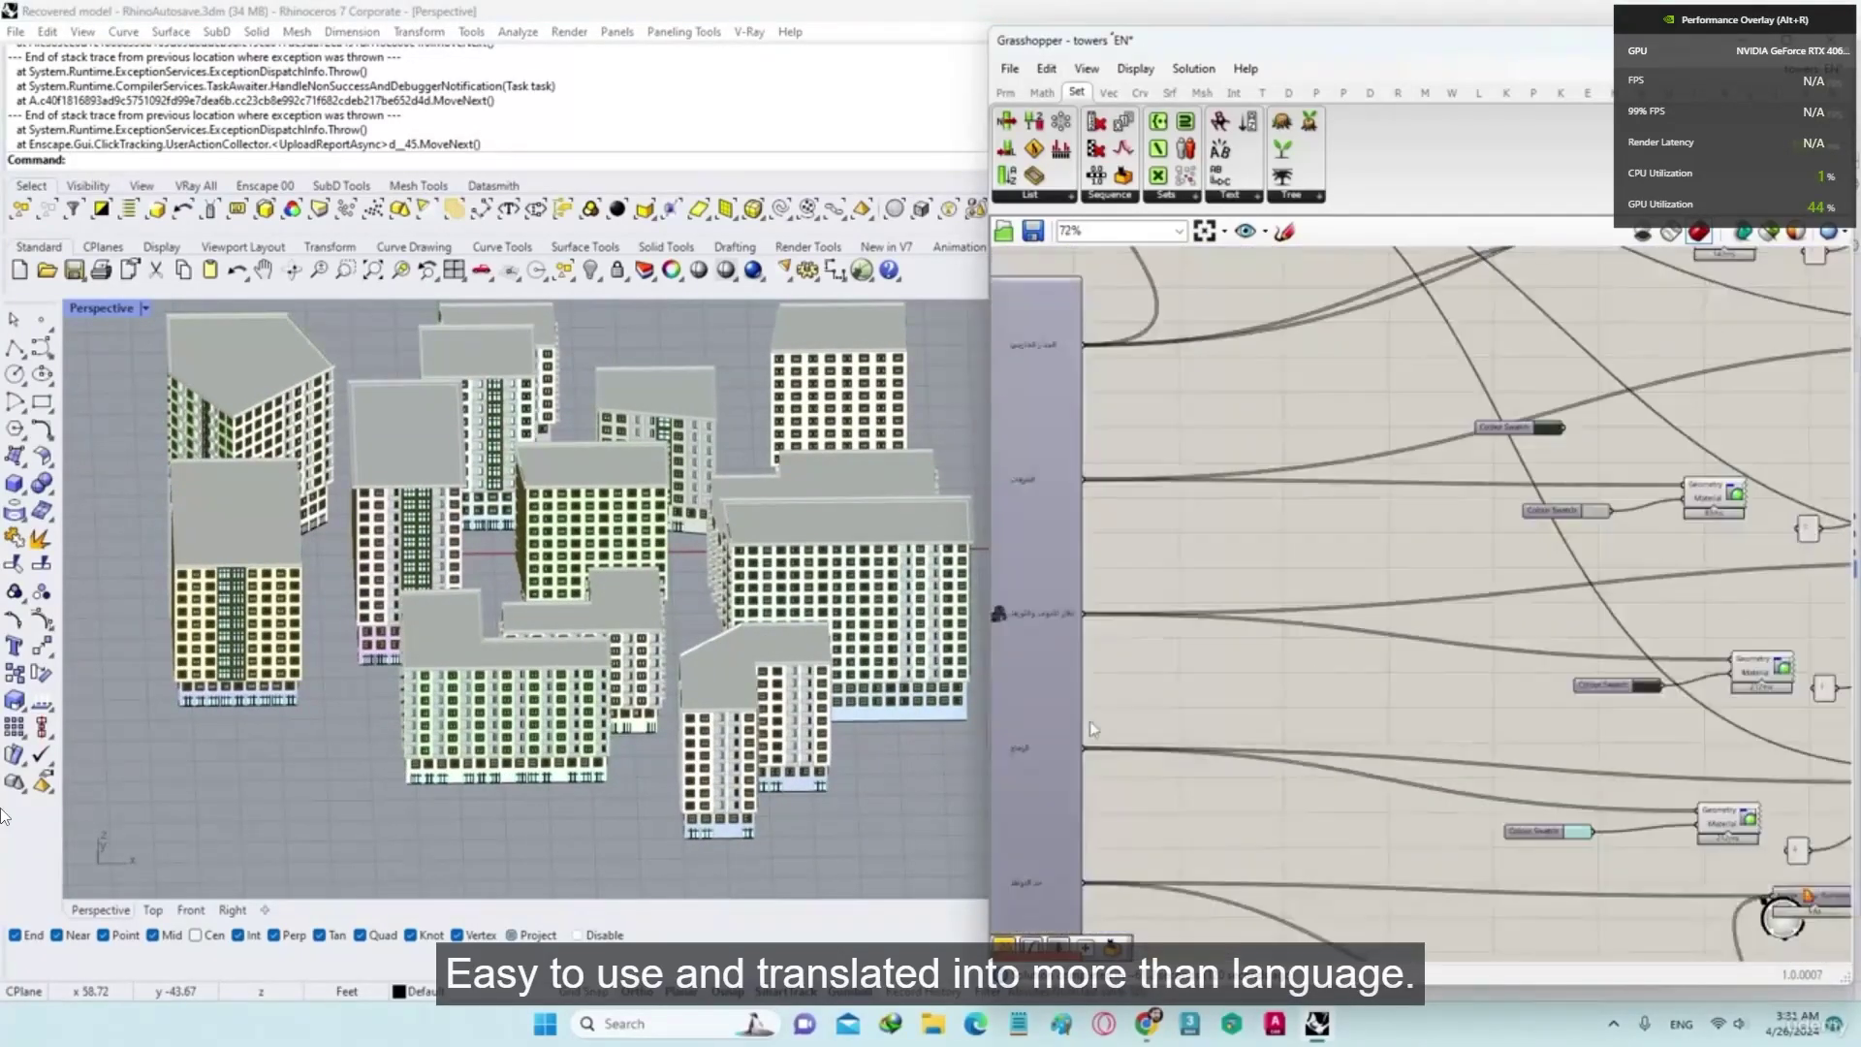
right_click_drag(1445, 662, 1290, 683)
scroll(1290, 683, "down", 1)
right_click_drag(1148, 676, 1376, 673)
scroll(1166, 485, "up", 4)
scroll(1159, 630, "down", 4)
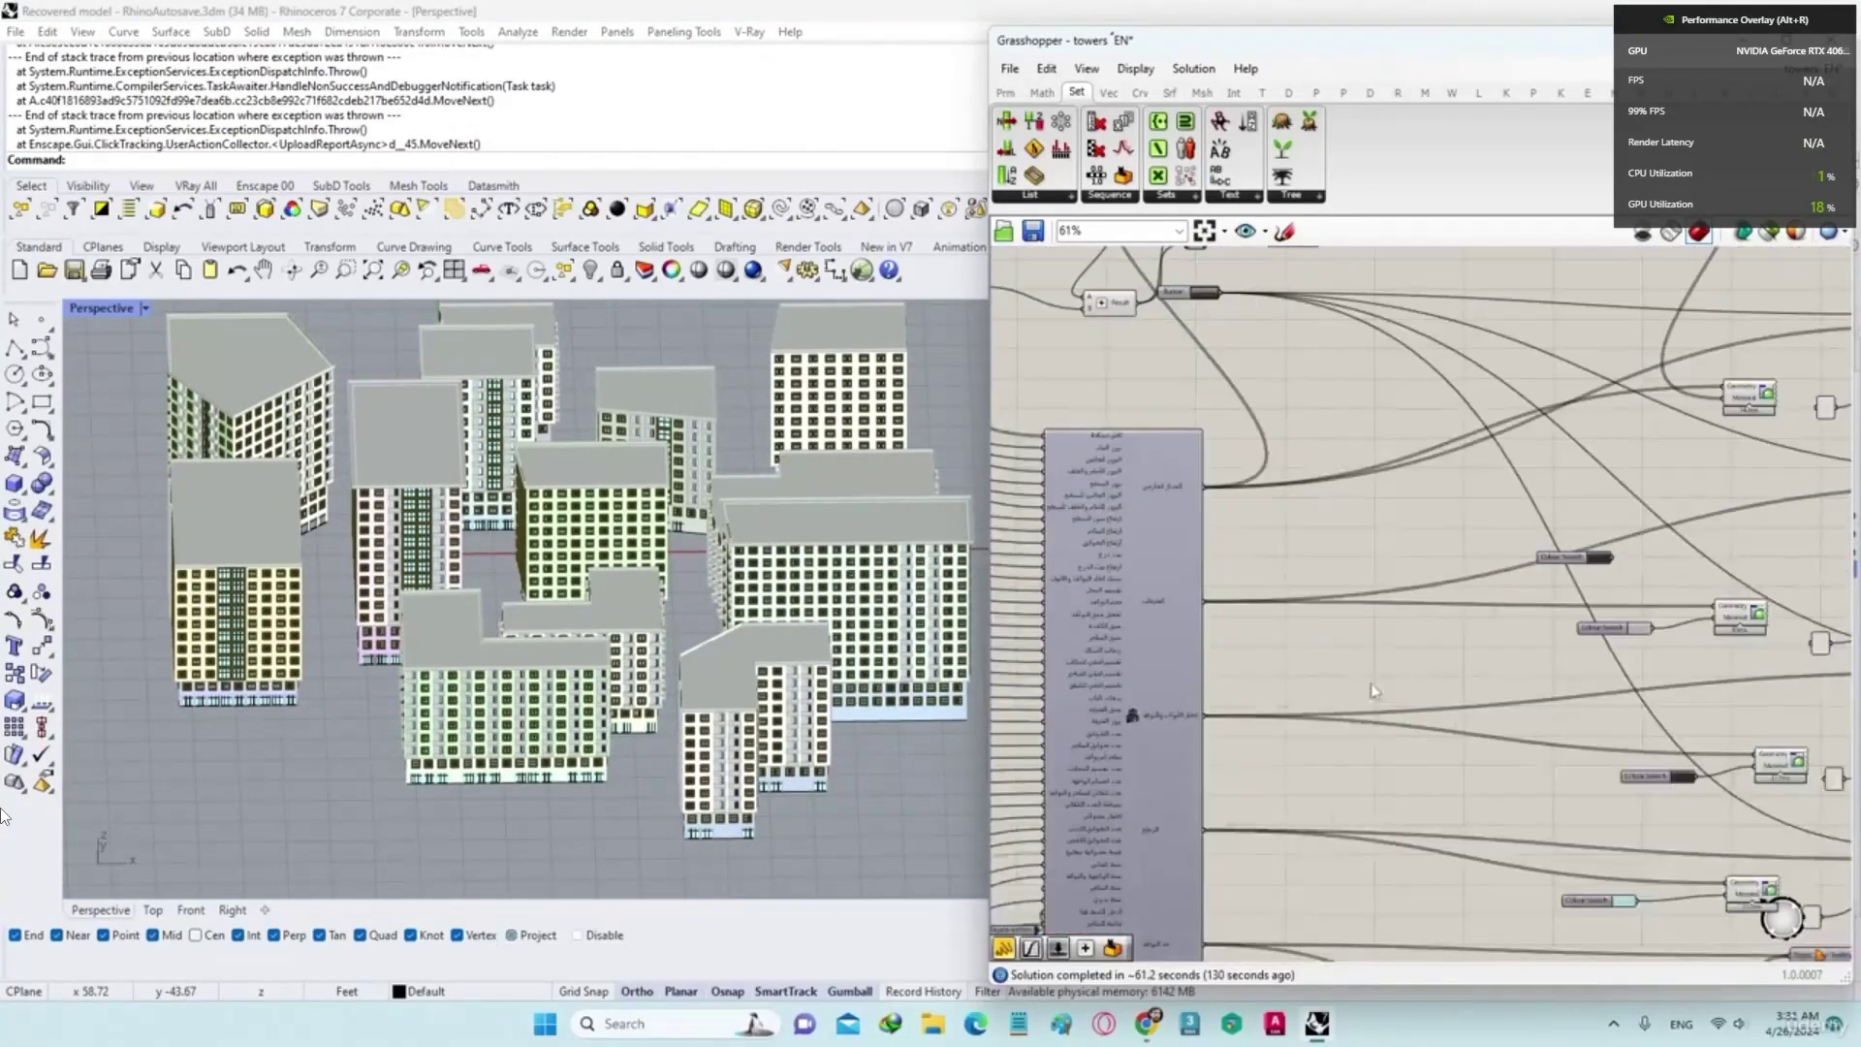
Step: Select the material preview components one after another to highlight each separate building part in the model
right_click_drag(1650, 664, 1343, 670)
left_click(1436, 407)
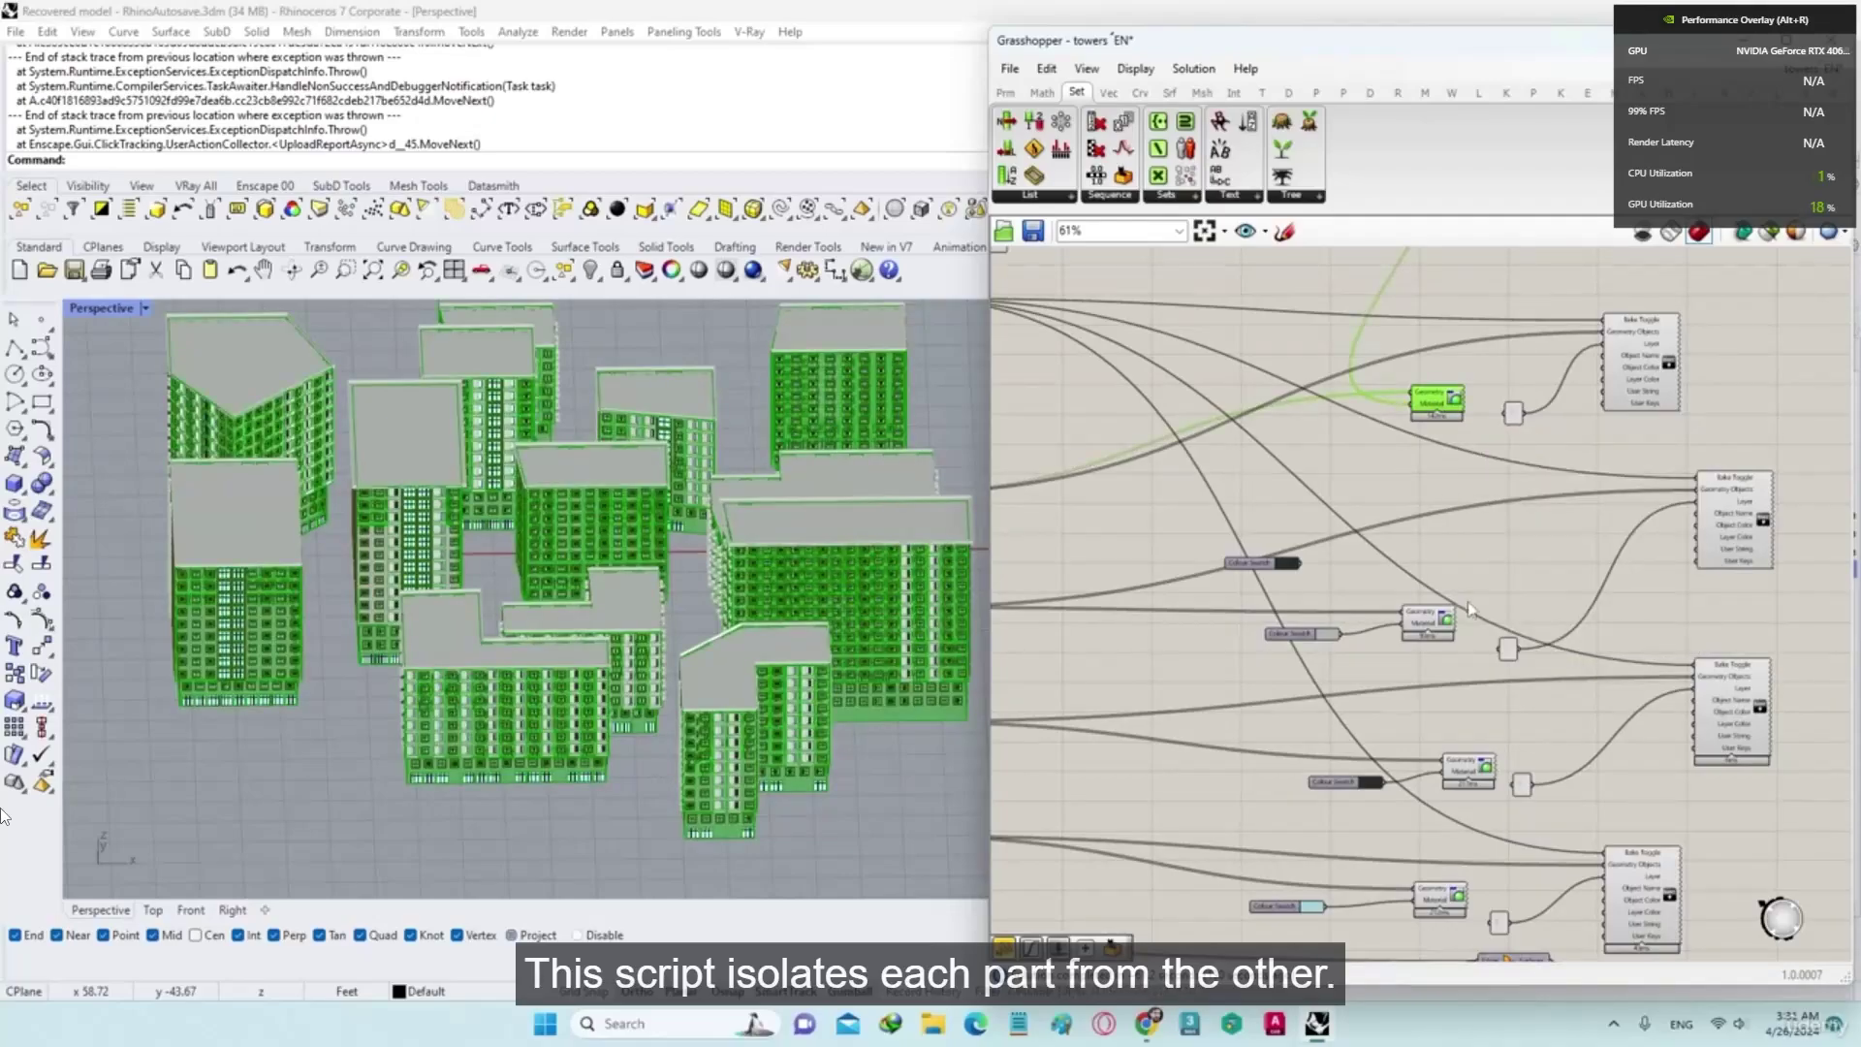
left_click(1426, 626)
left_click(1463, 768)
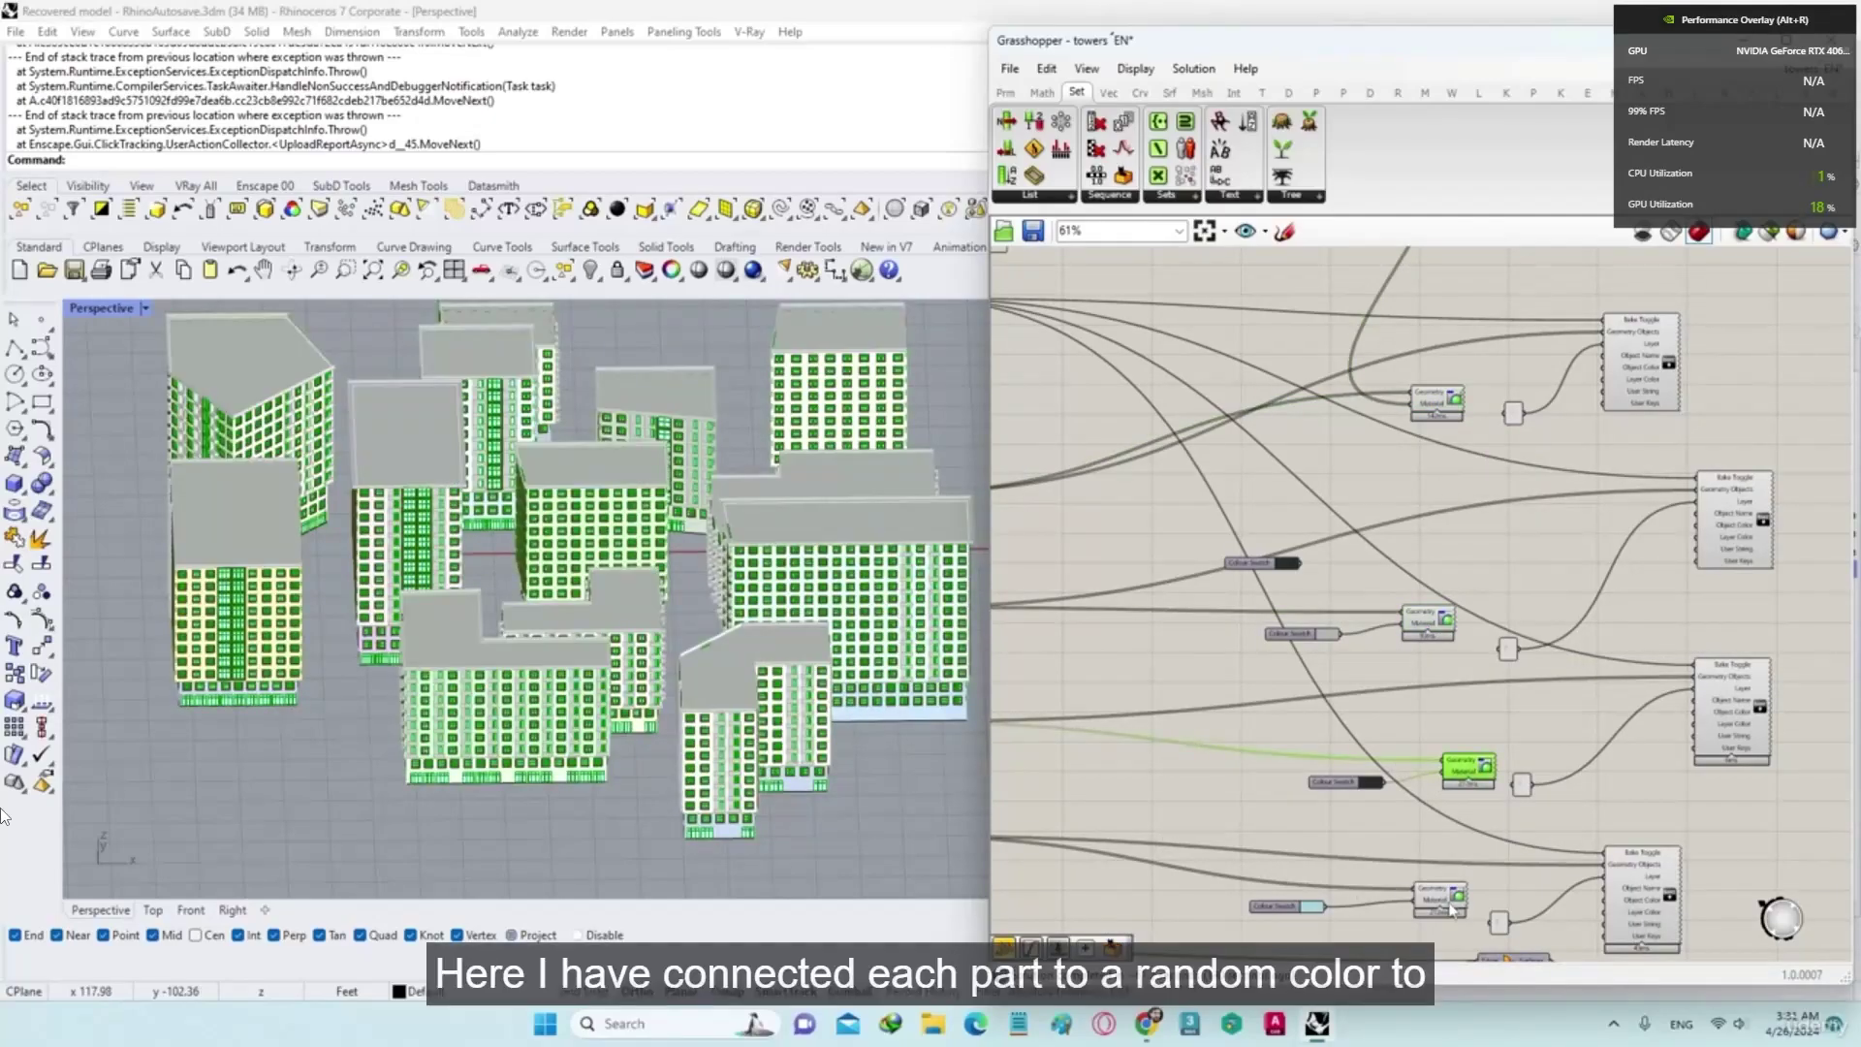
right_click_drag(1435, 955, 1426, 814)
right_click_drag(1345, 625, 1364, 781)
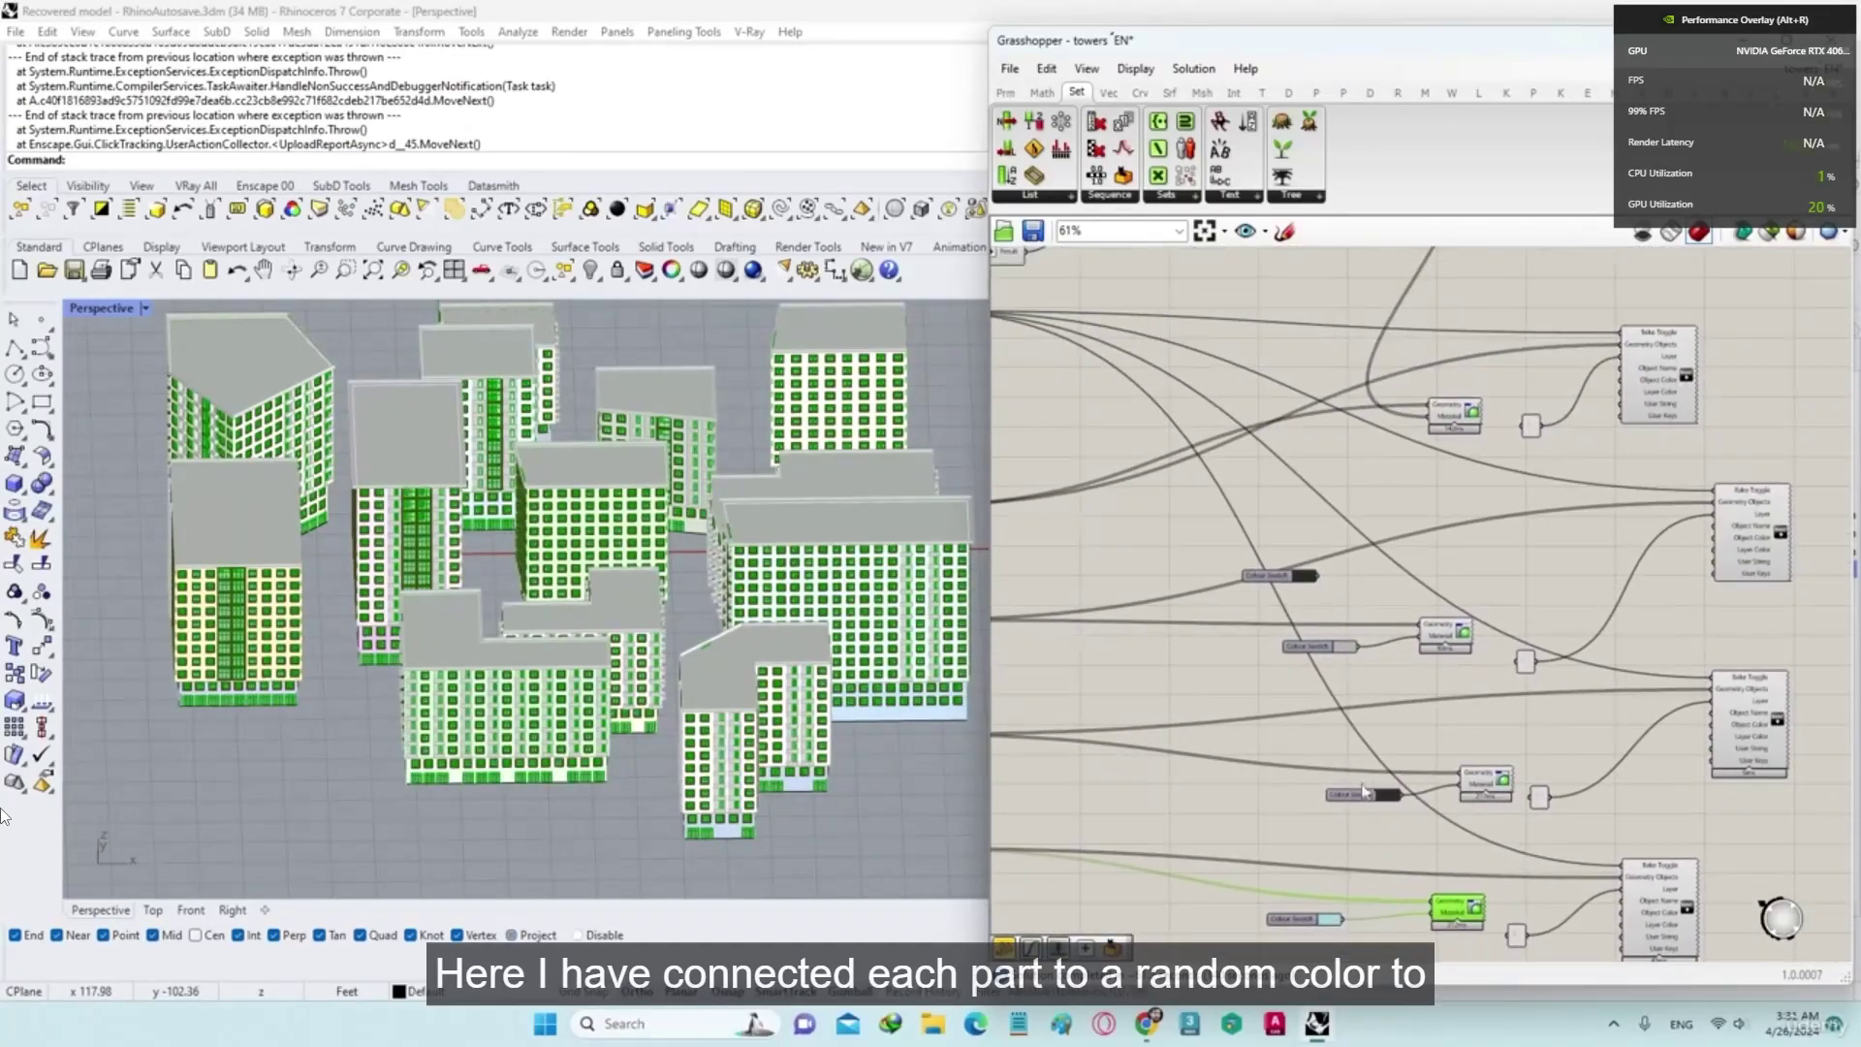
Step: Trigger the Button component feeding the Bake Toggle components to bake all building parts into Rhino layers
right_click_drag(1204, 860, 1367, 637)
left_click(1369, 639)
right_click_drag(1462, 746, 1319, 673)
left_click(1524, 683)
right_click_drag(1347, 581, 1475, 877)
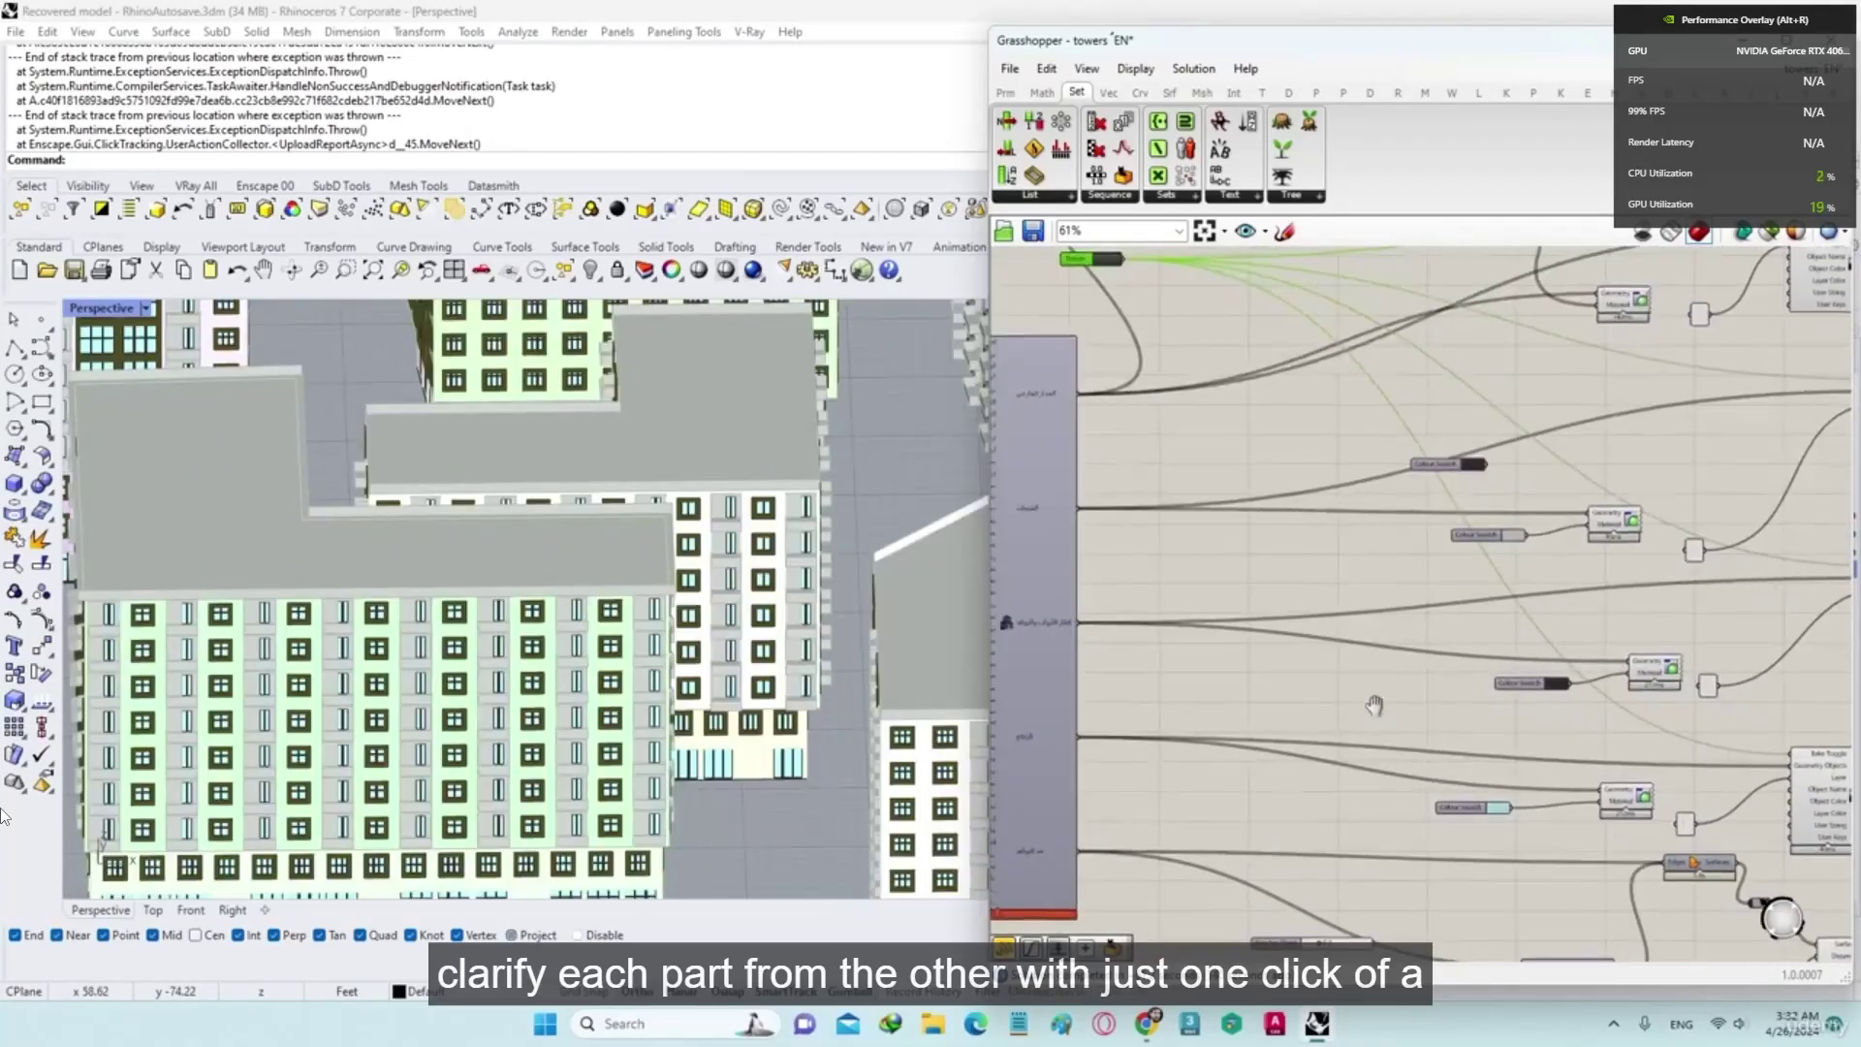
scroll(1222, 431, "up", 2)
scroll(1224, 432, "up", 2)
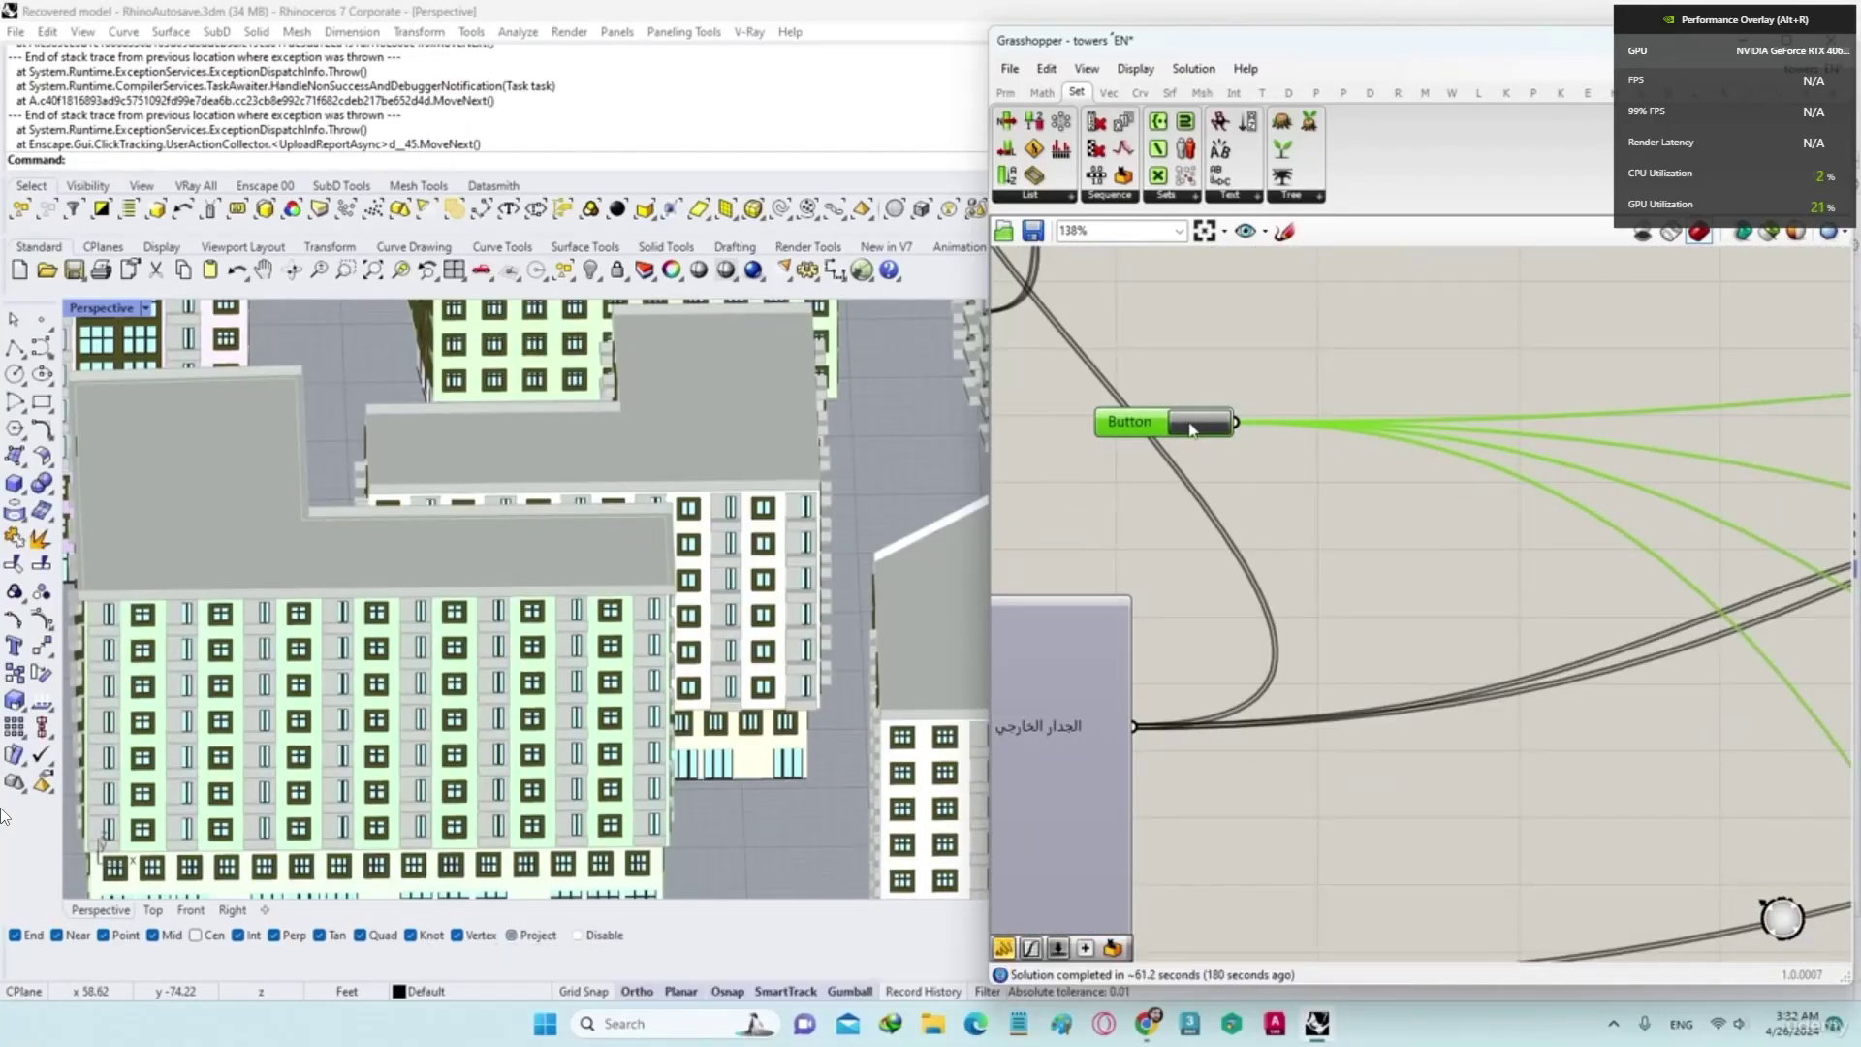
left_click(1192, 429)
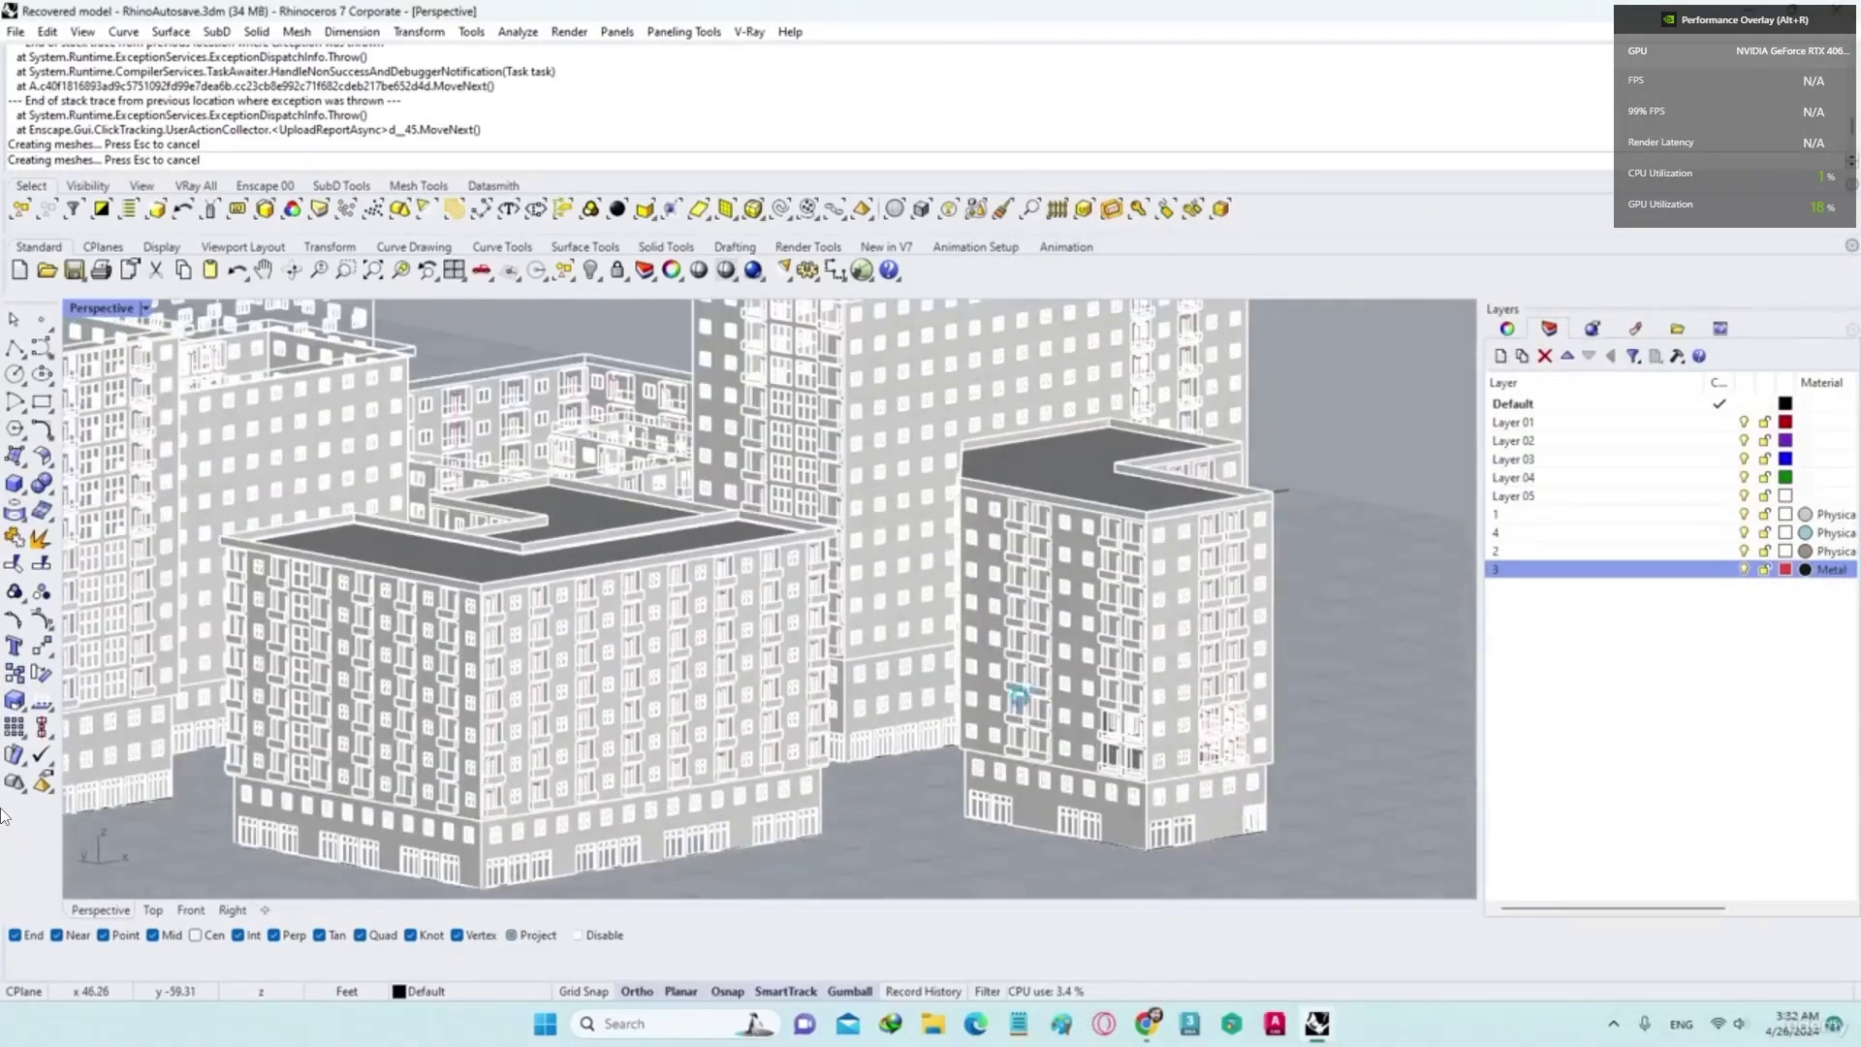
Step: Inspect the baked facades up close and select individual pieces to check how the building parts are separated
scroll(1020, 696, "up", 10)
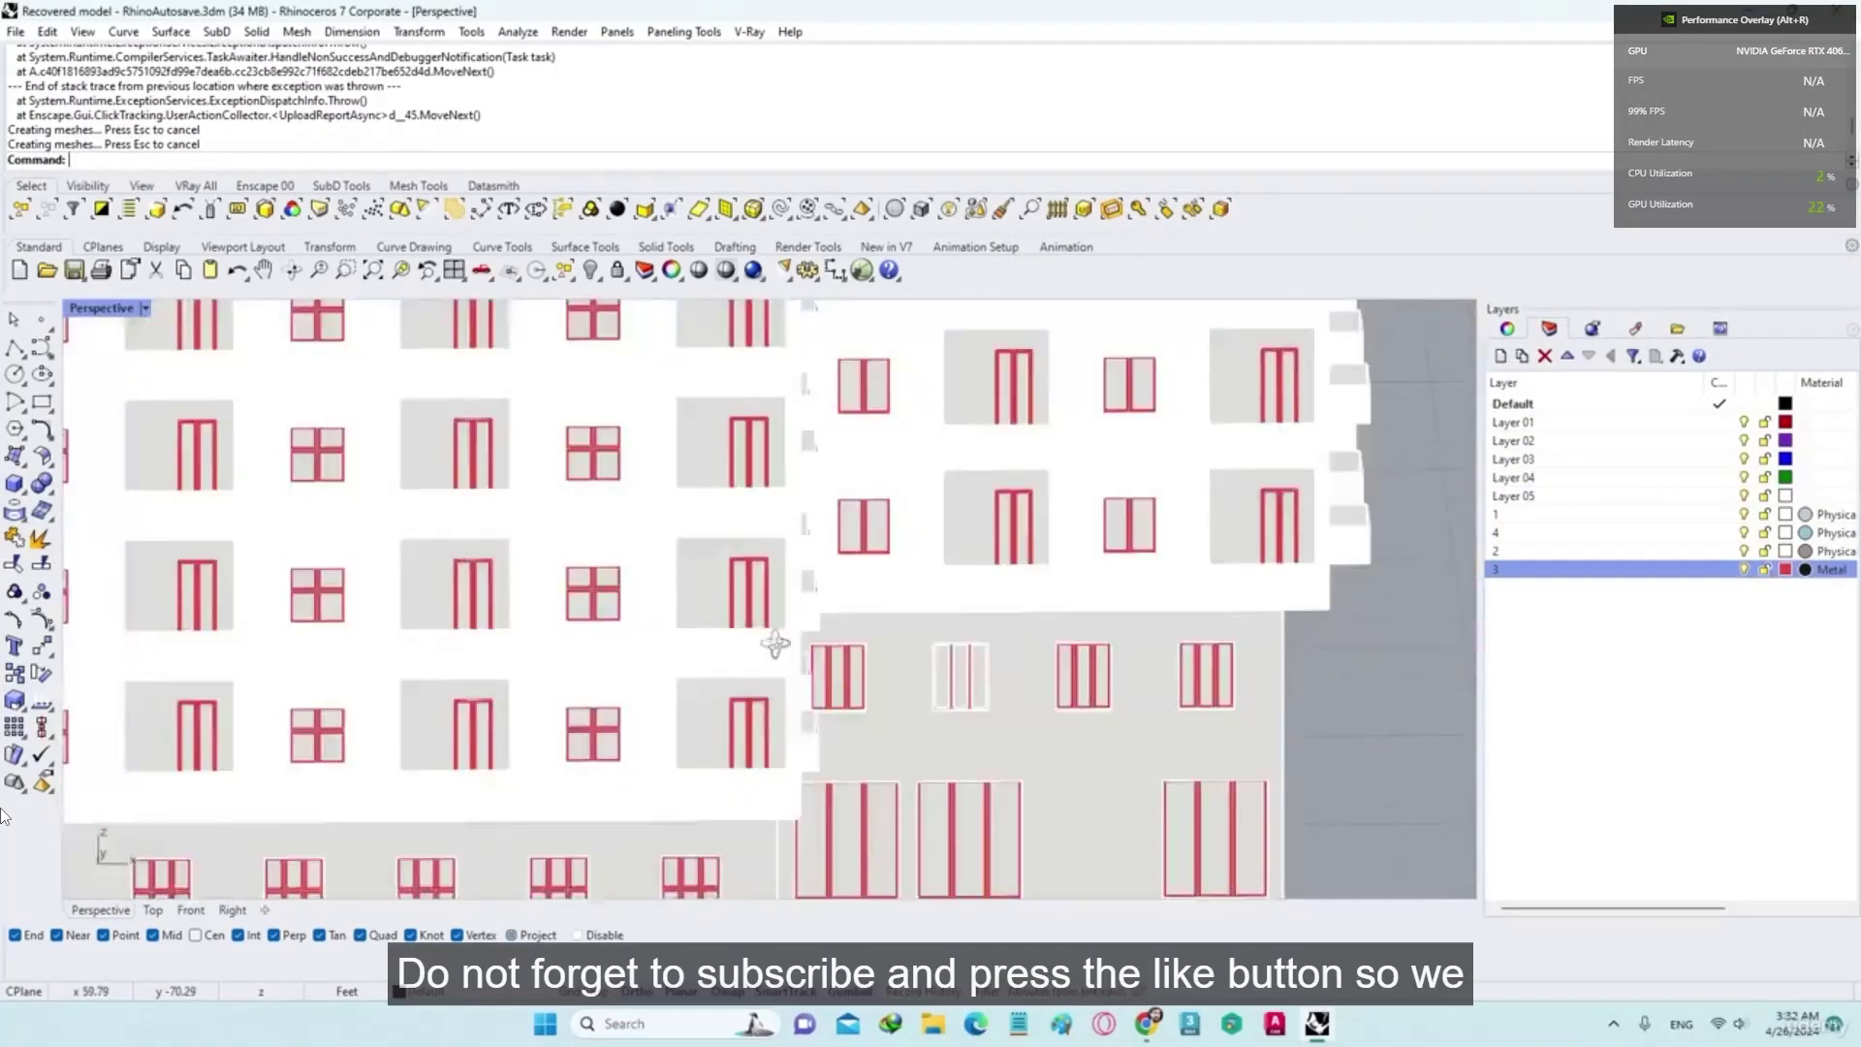
right_click_drag(775, 644, 835, 545)
left_click(877, 565)
scroll(877, 566, "down", 4)
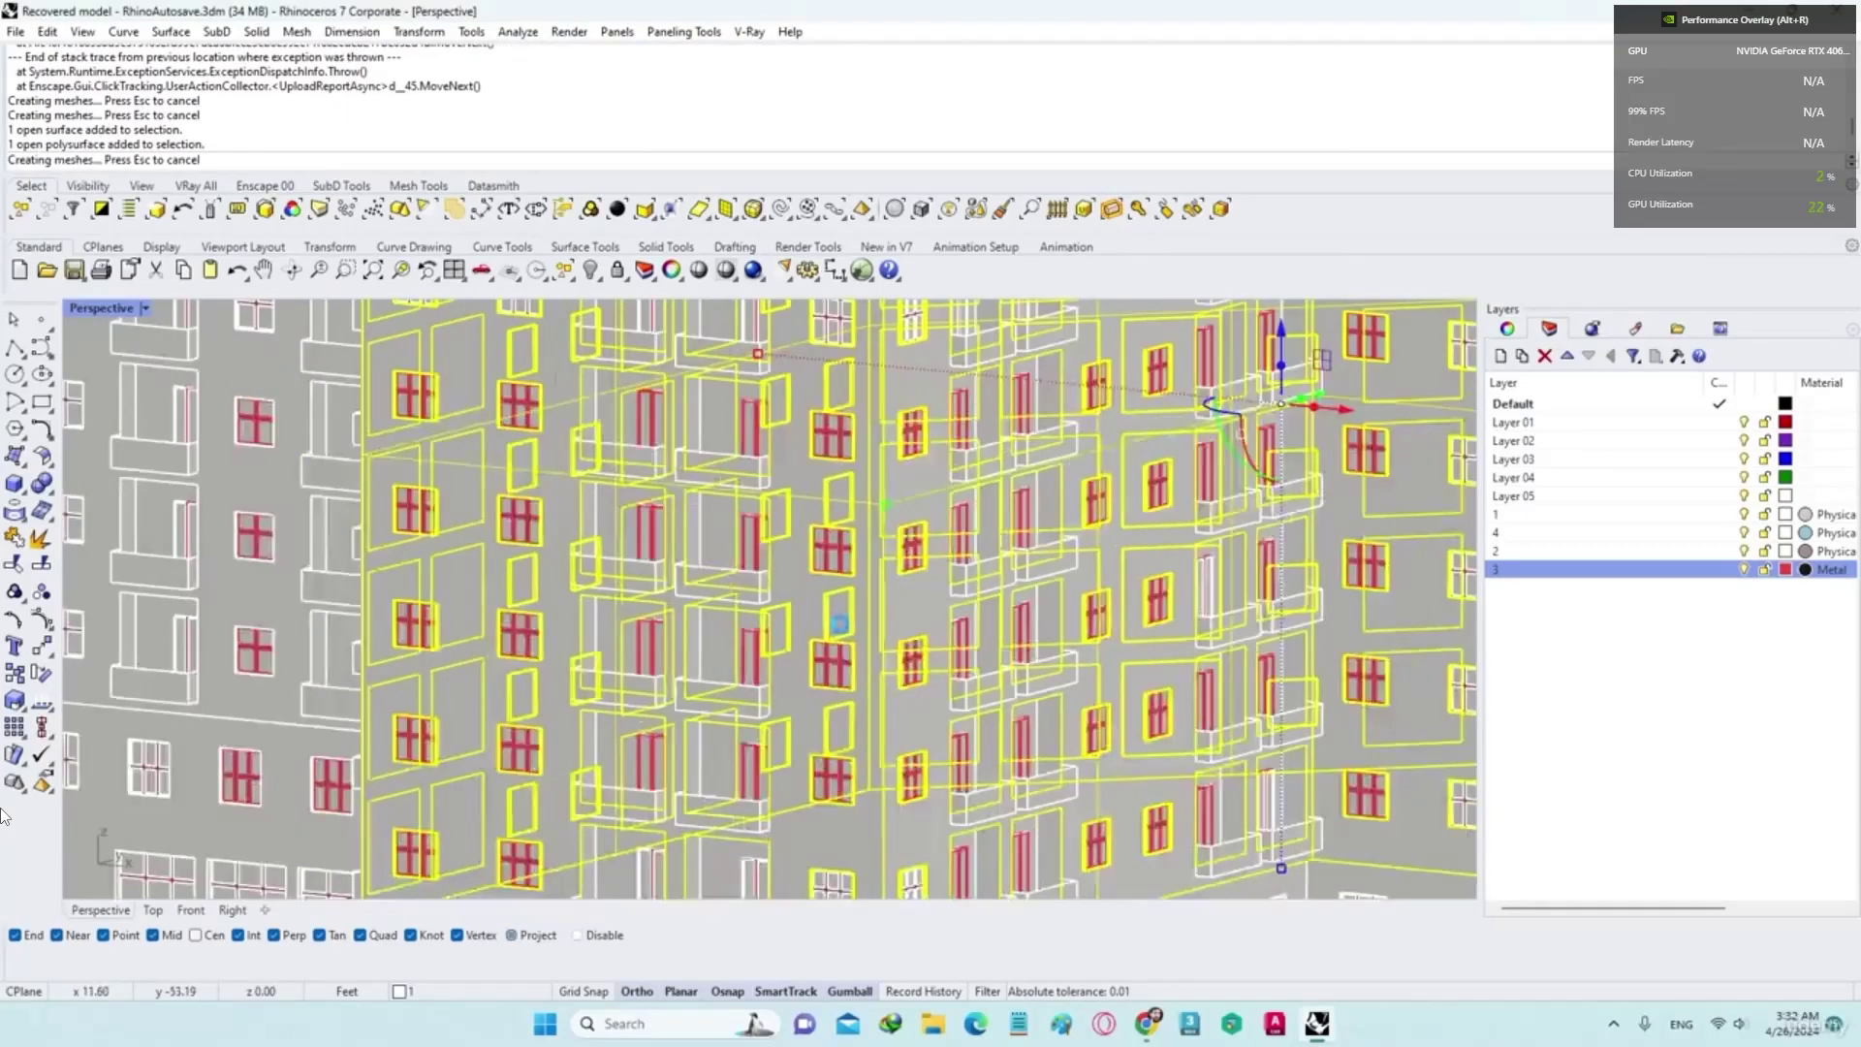
left_click(861, 467)
left_click(925, 496)
right_click_drag(426, 751, 523, 832)
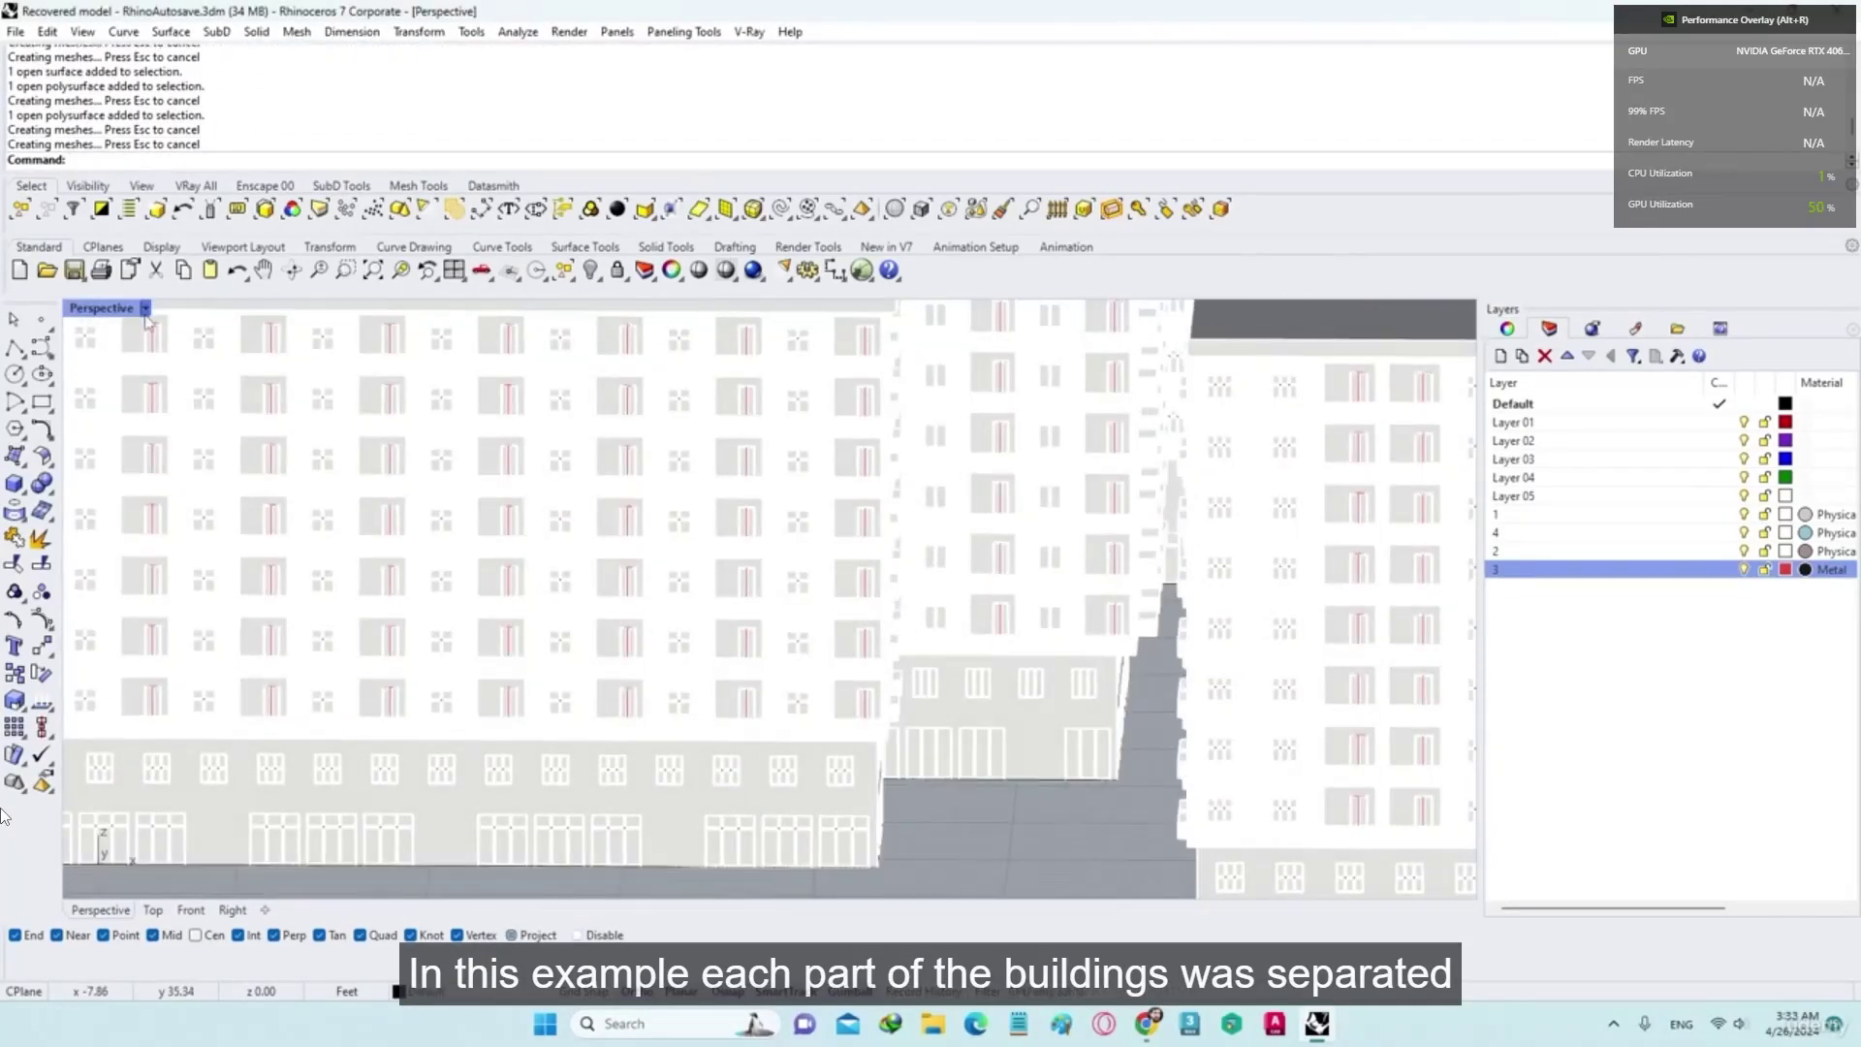
Step: Switch the Perspective viewport to Rendered display mode and view the materials on the baked city buildings
left_click(144, 309)
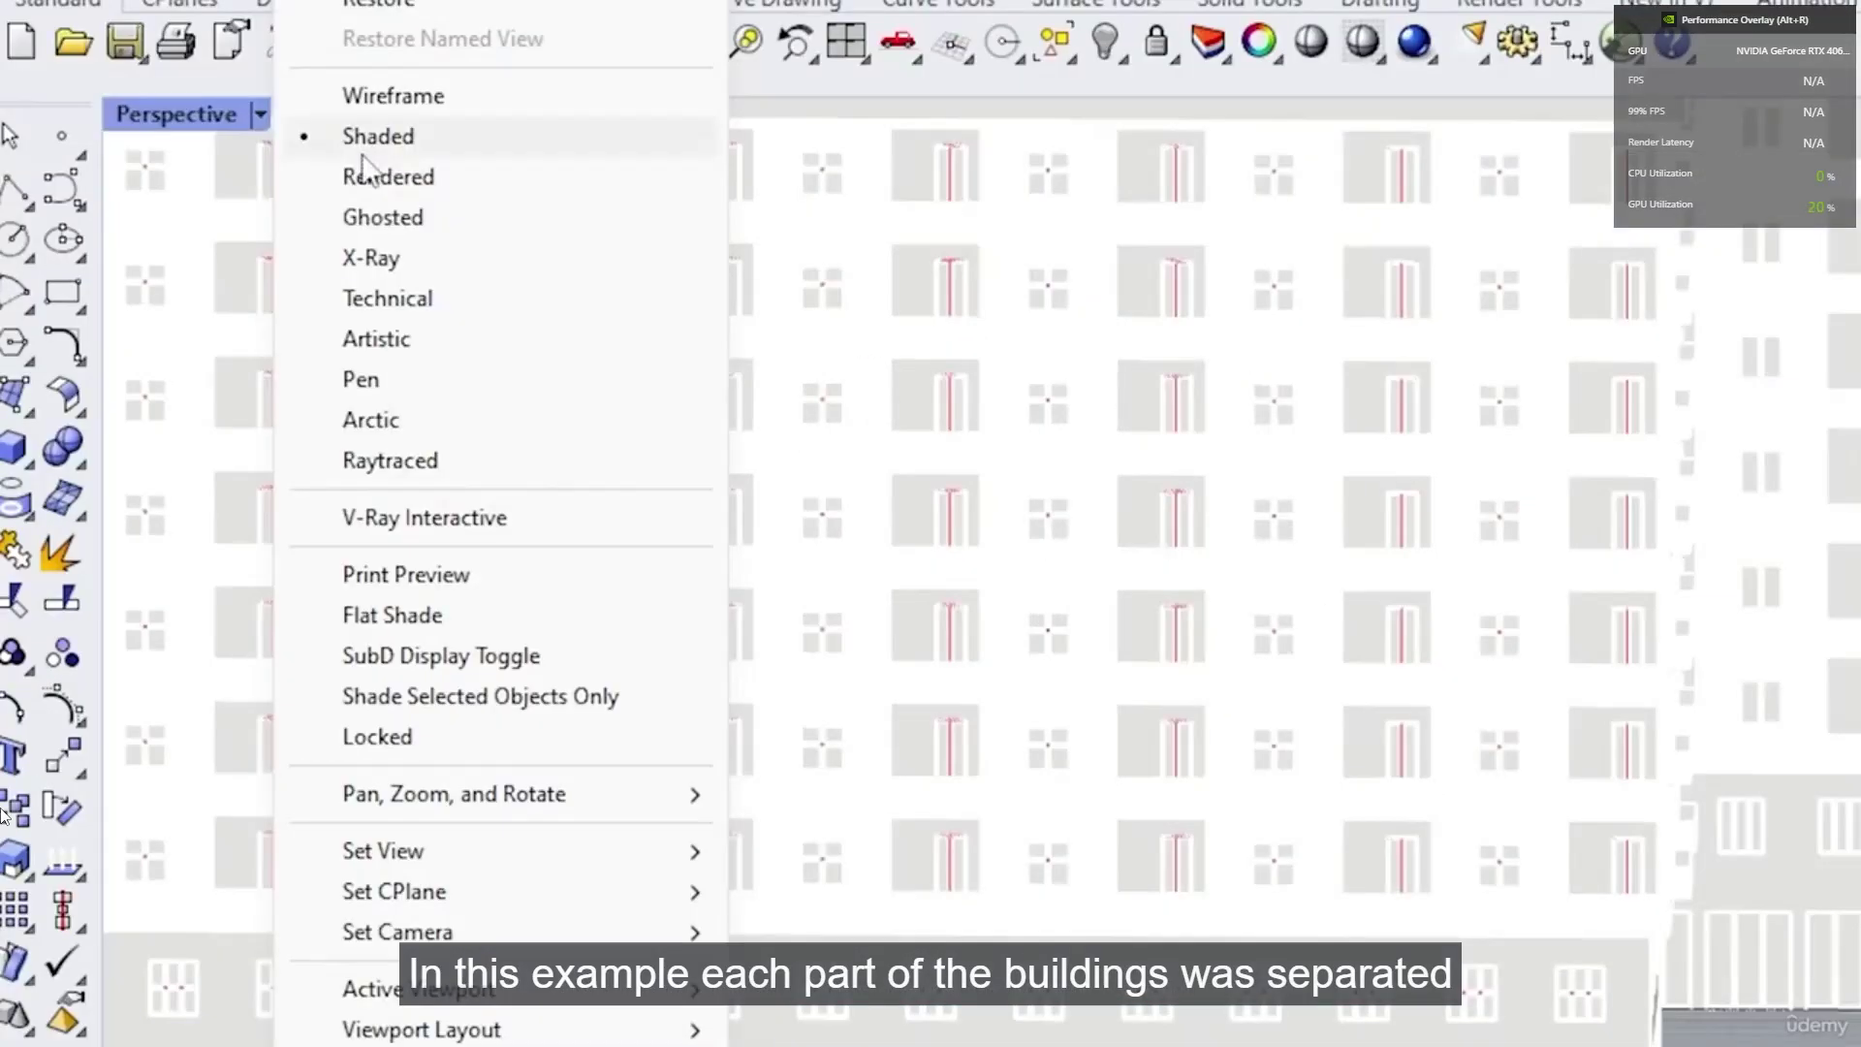
left_click(388, 176)
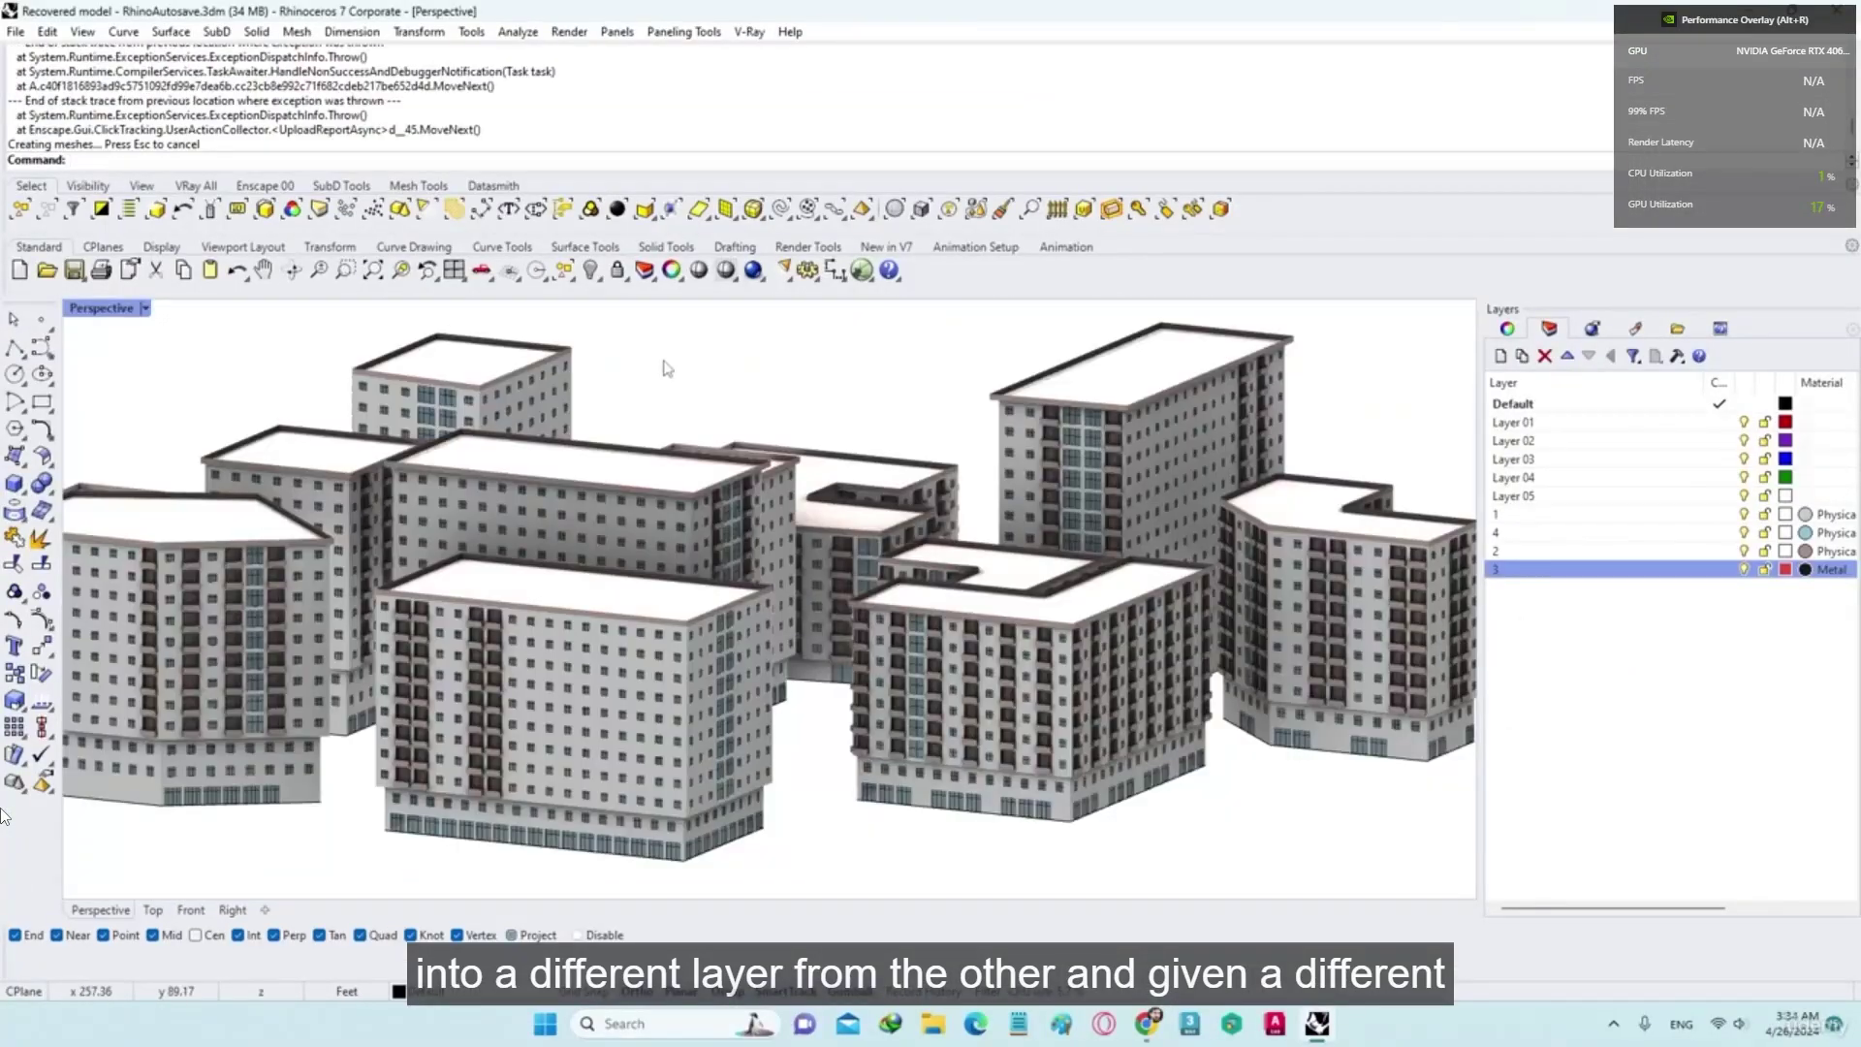
right_click_drag(642, 635, 608, 653)
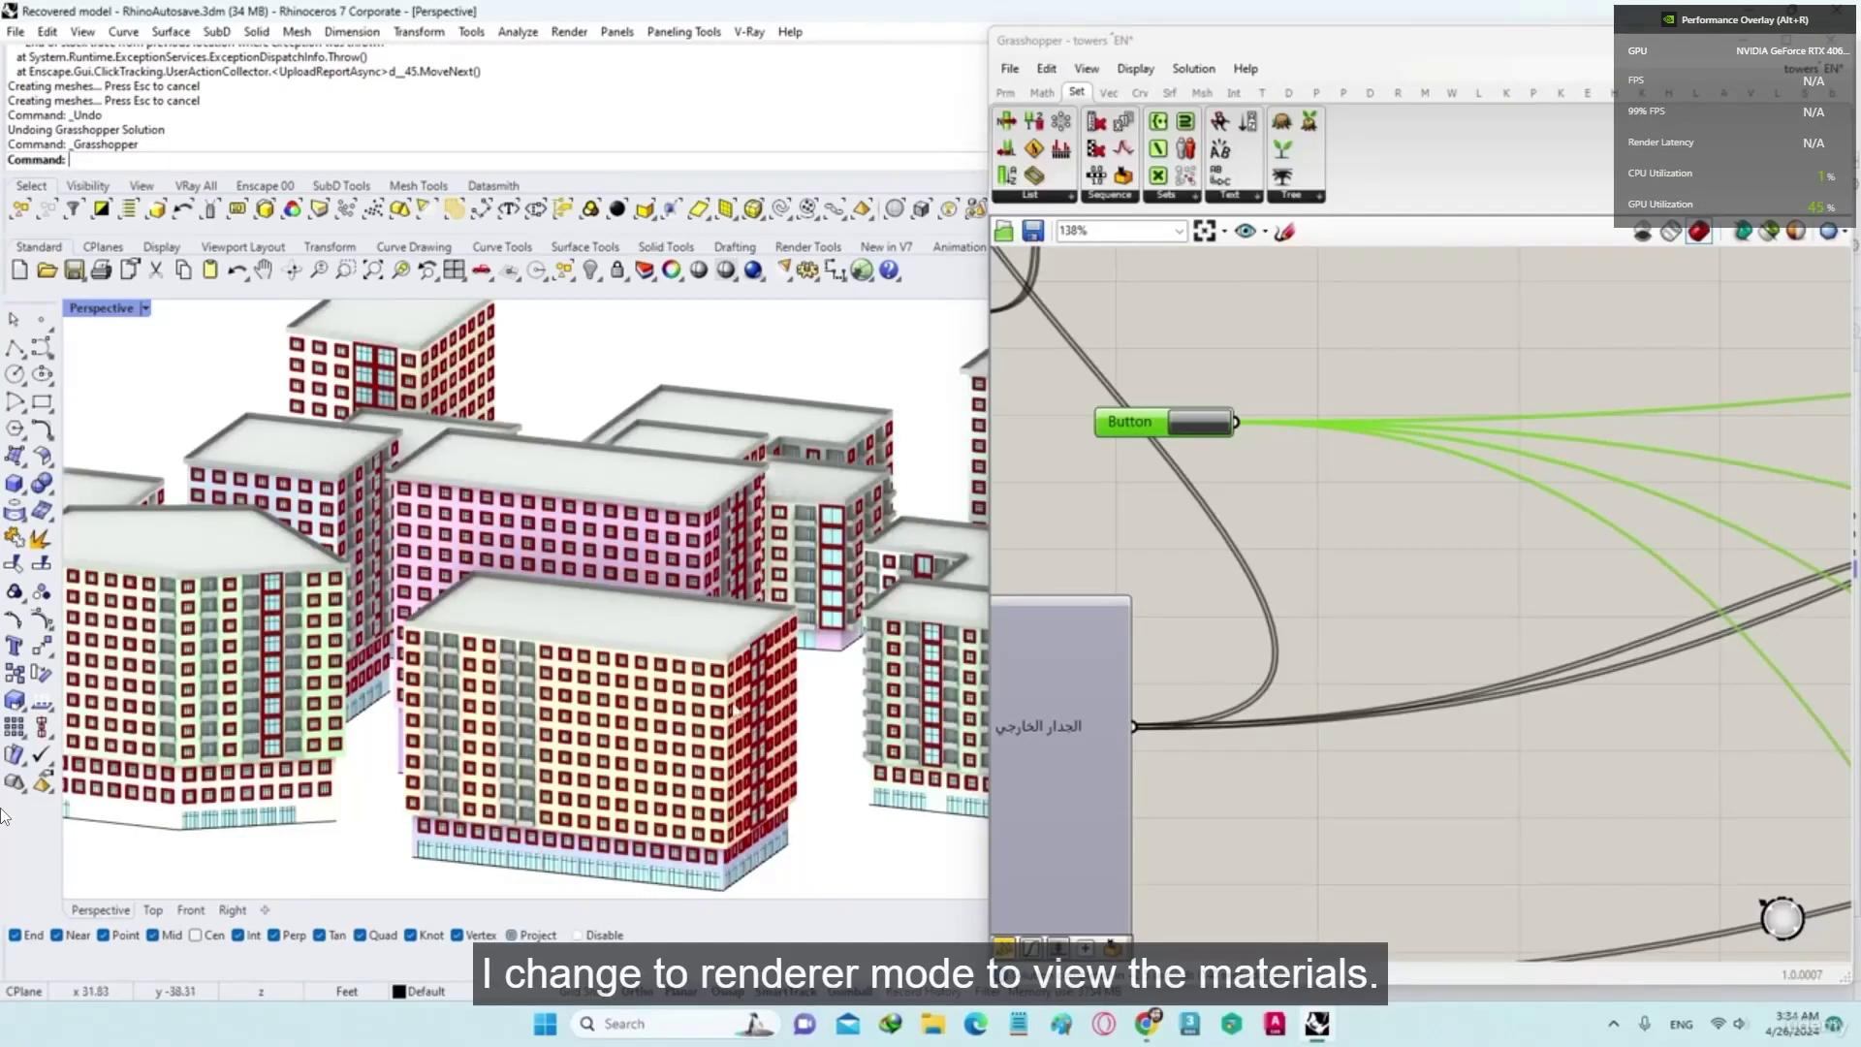
Step: Turn off the preview of the surface Offset component that thickens the window frames, leaving their coloured material preview shown
scroll(739, 709, "down", 6)
right_click_drag(739, 708, 679, 702)
scroll(765, 718, "up", 10)
scroll(765, 718, "down", 10)
scroll(1231, 776, "down", 3)
right_click_drag(1231, 775, 1260, 339)
right_click_drag(1231, 930, 1145, 745)
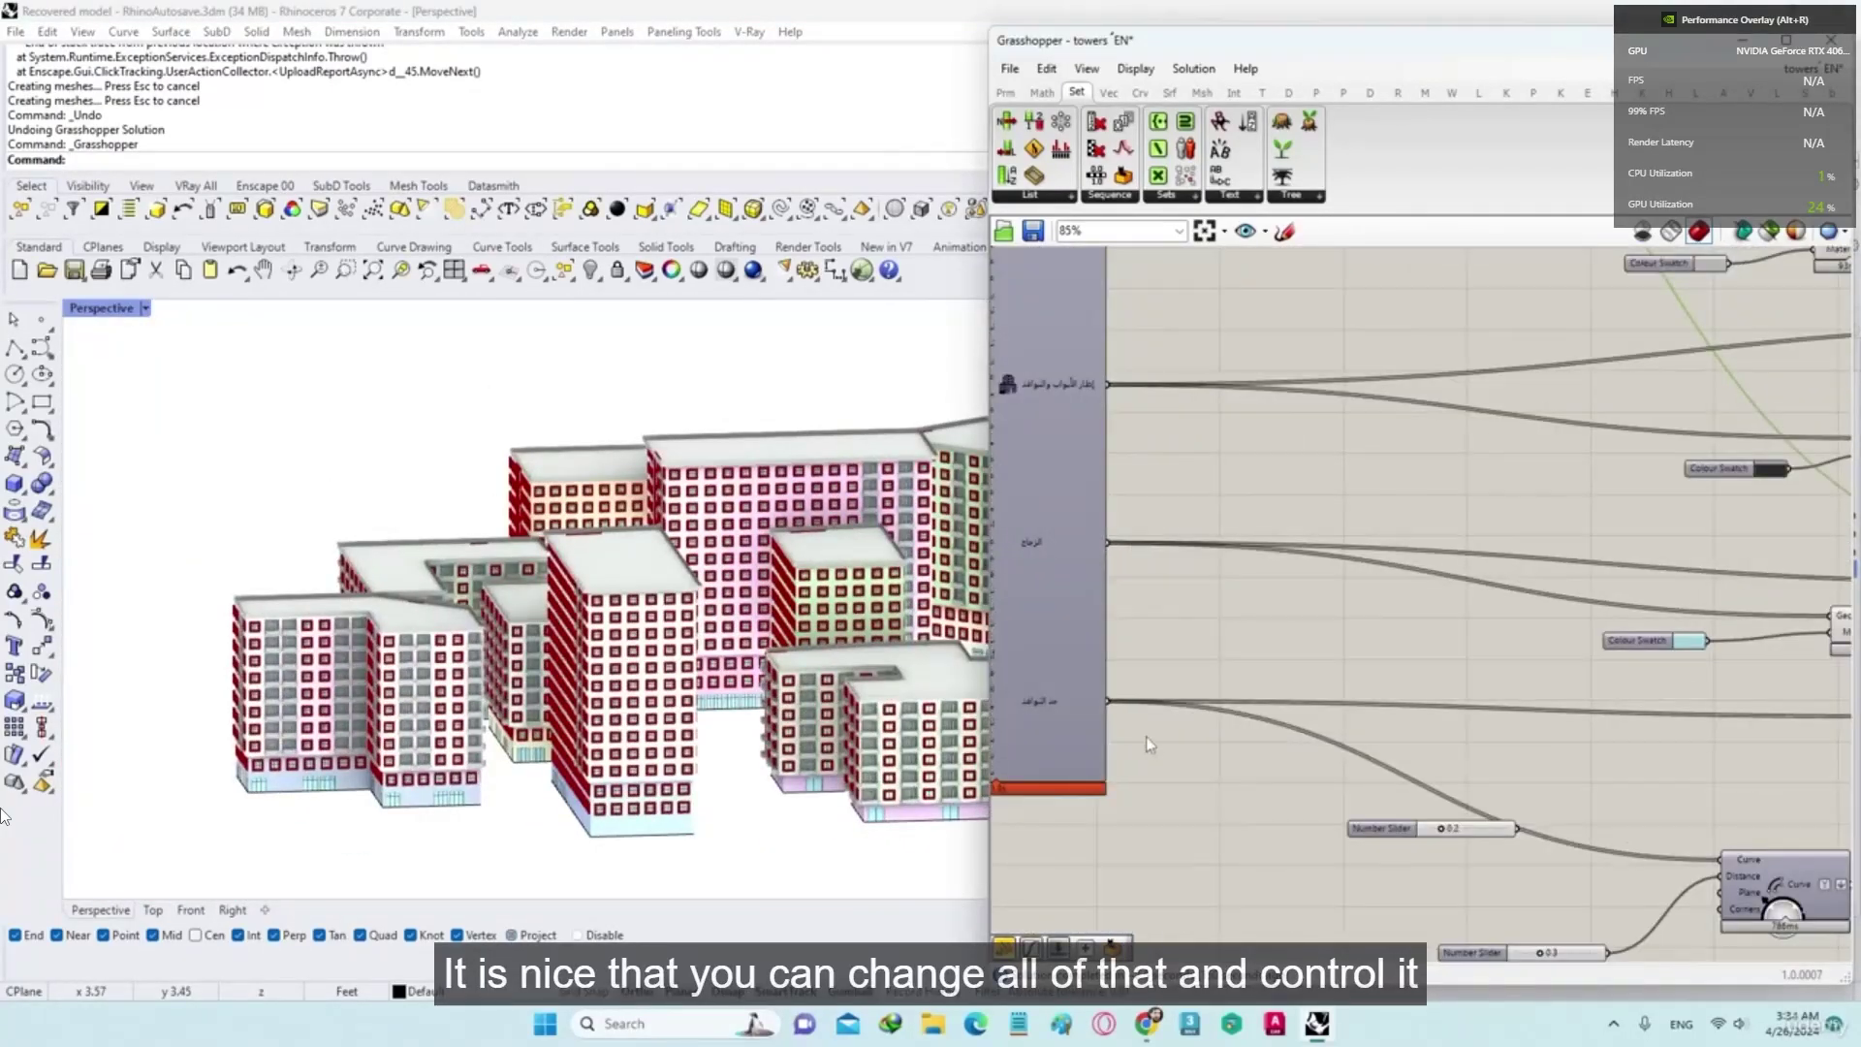
scroll(1146, 737, "down", 2)
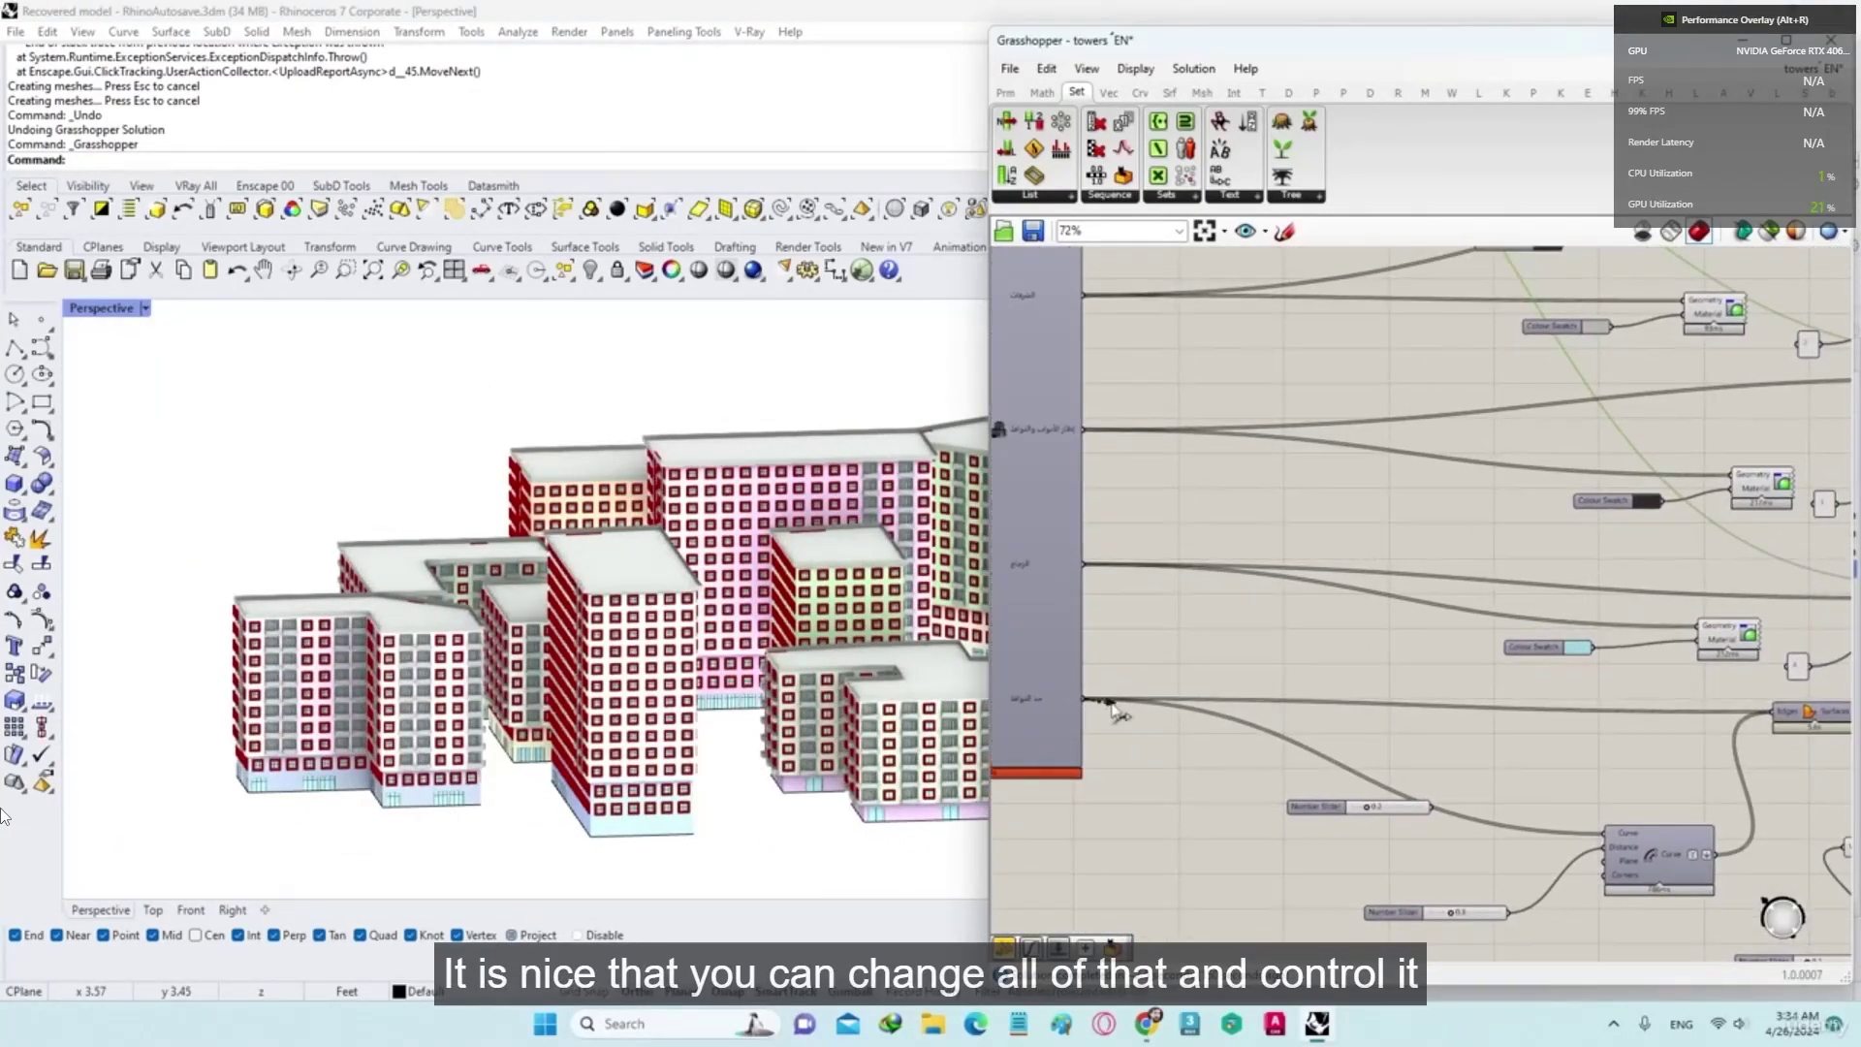
right_click_drag(1541, 737, 1263, 663)
left_click(1722, 752)
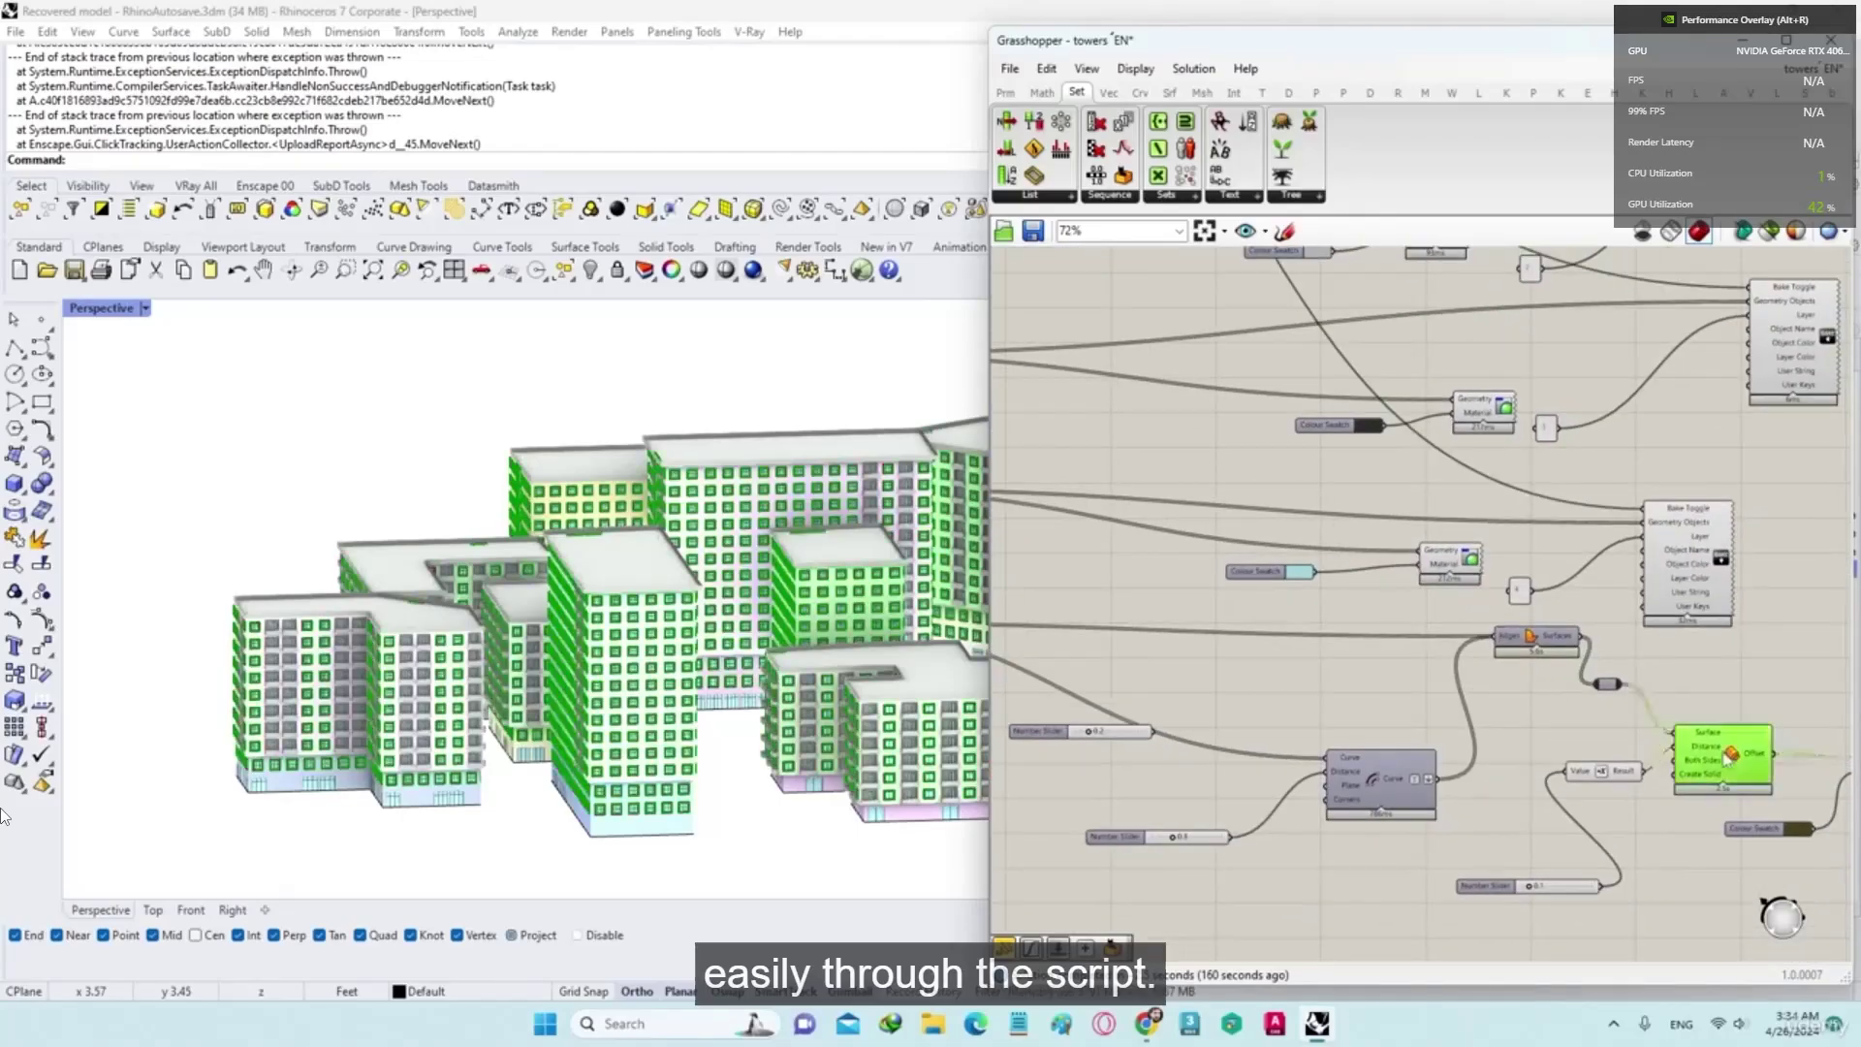
middle_click(1723, 752)
scroll(813, 783, "up", 6)
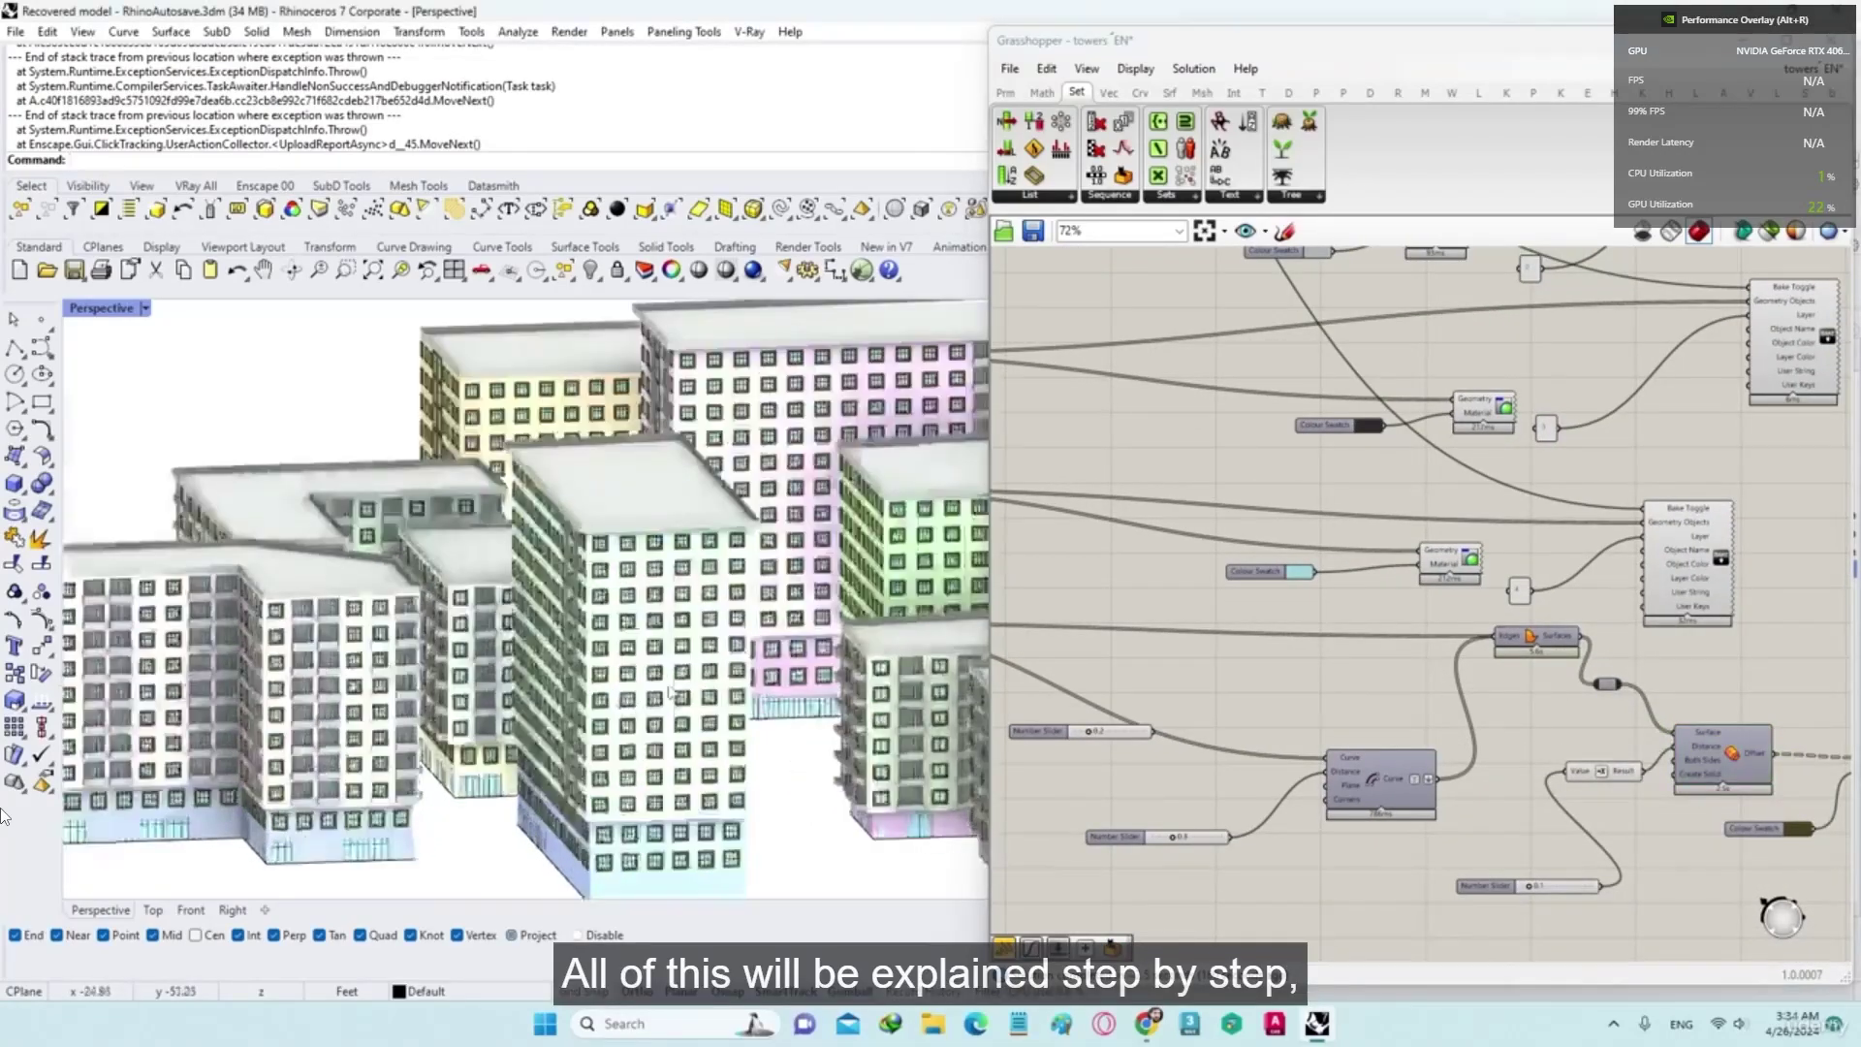
Step: Set the window surround Colour Swatch to yellow with hue 52°, saturation 70 and value 92
right_click_drag(1854, 781, 1670, 736)
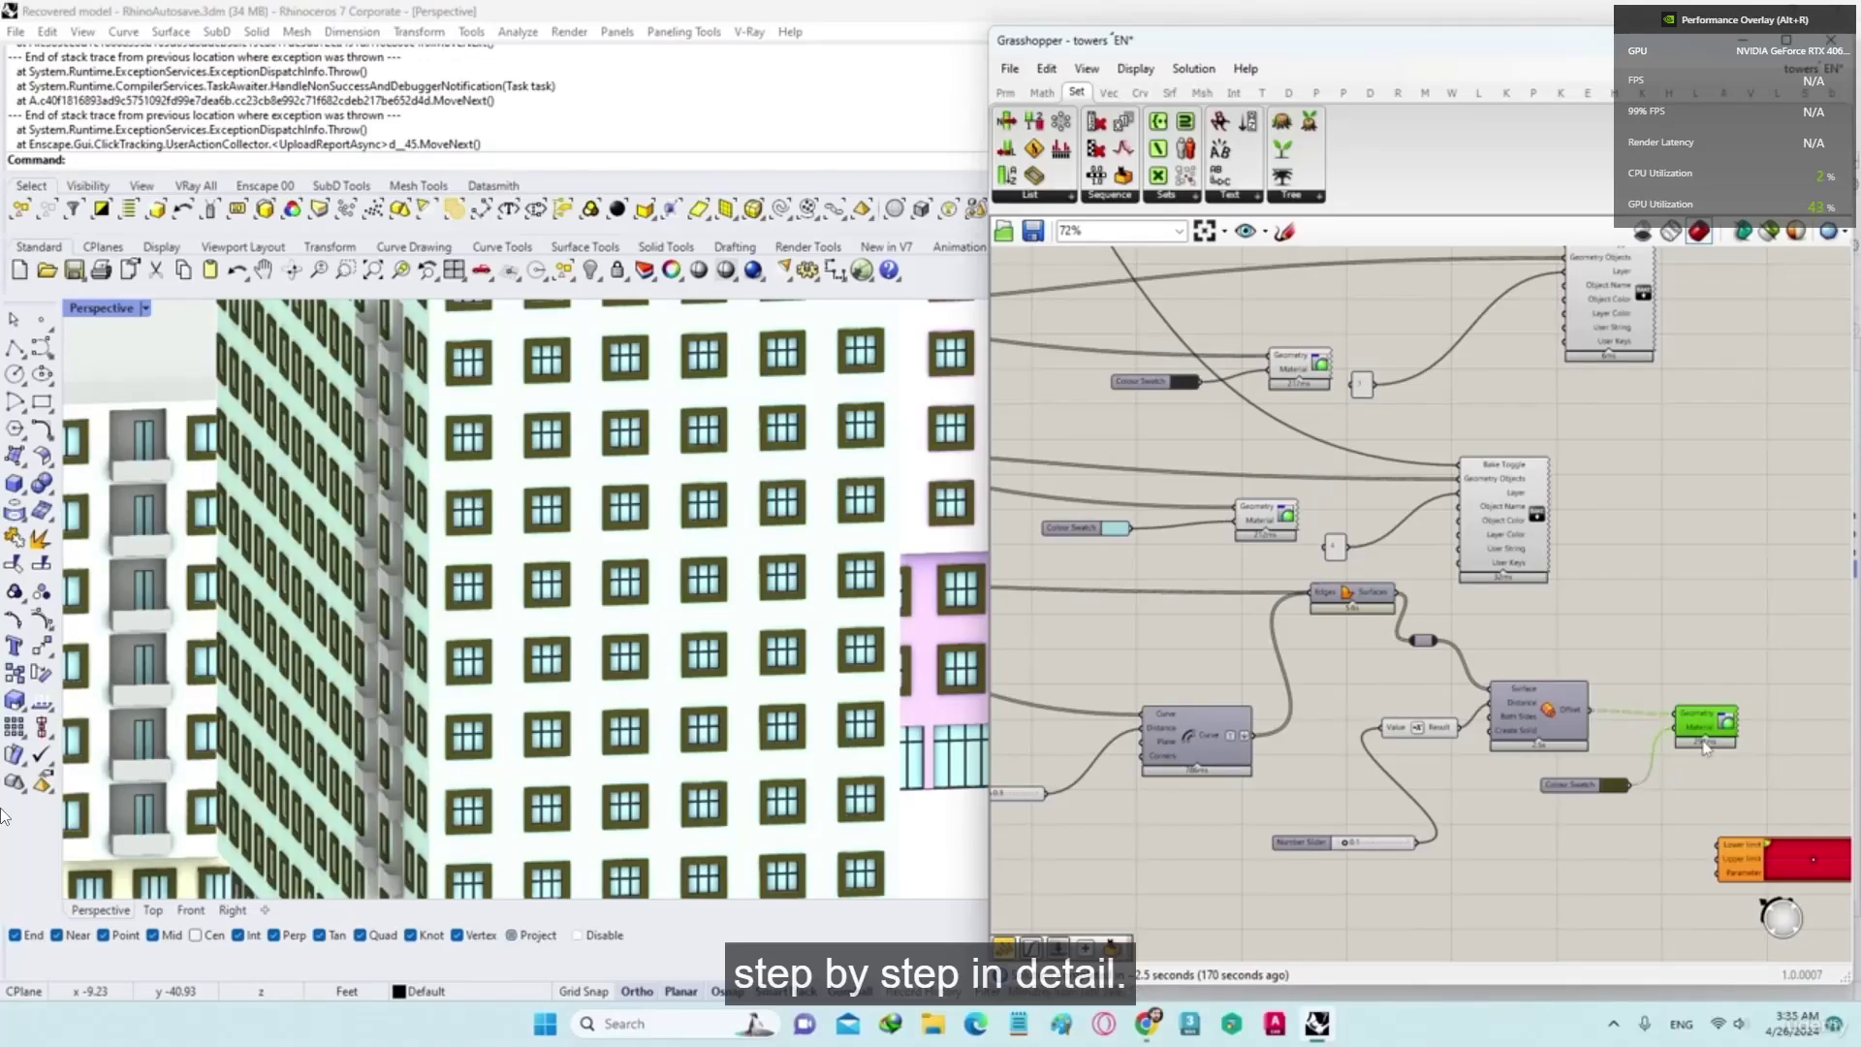
left_click(1614, 788)
left_click(1678, 752)
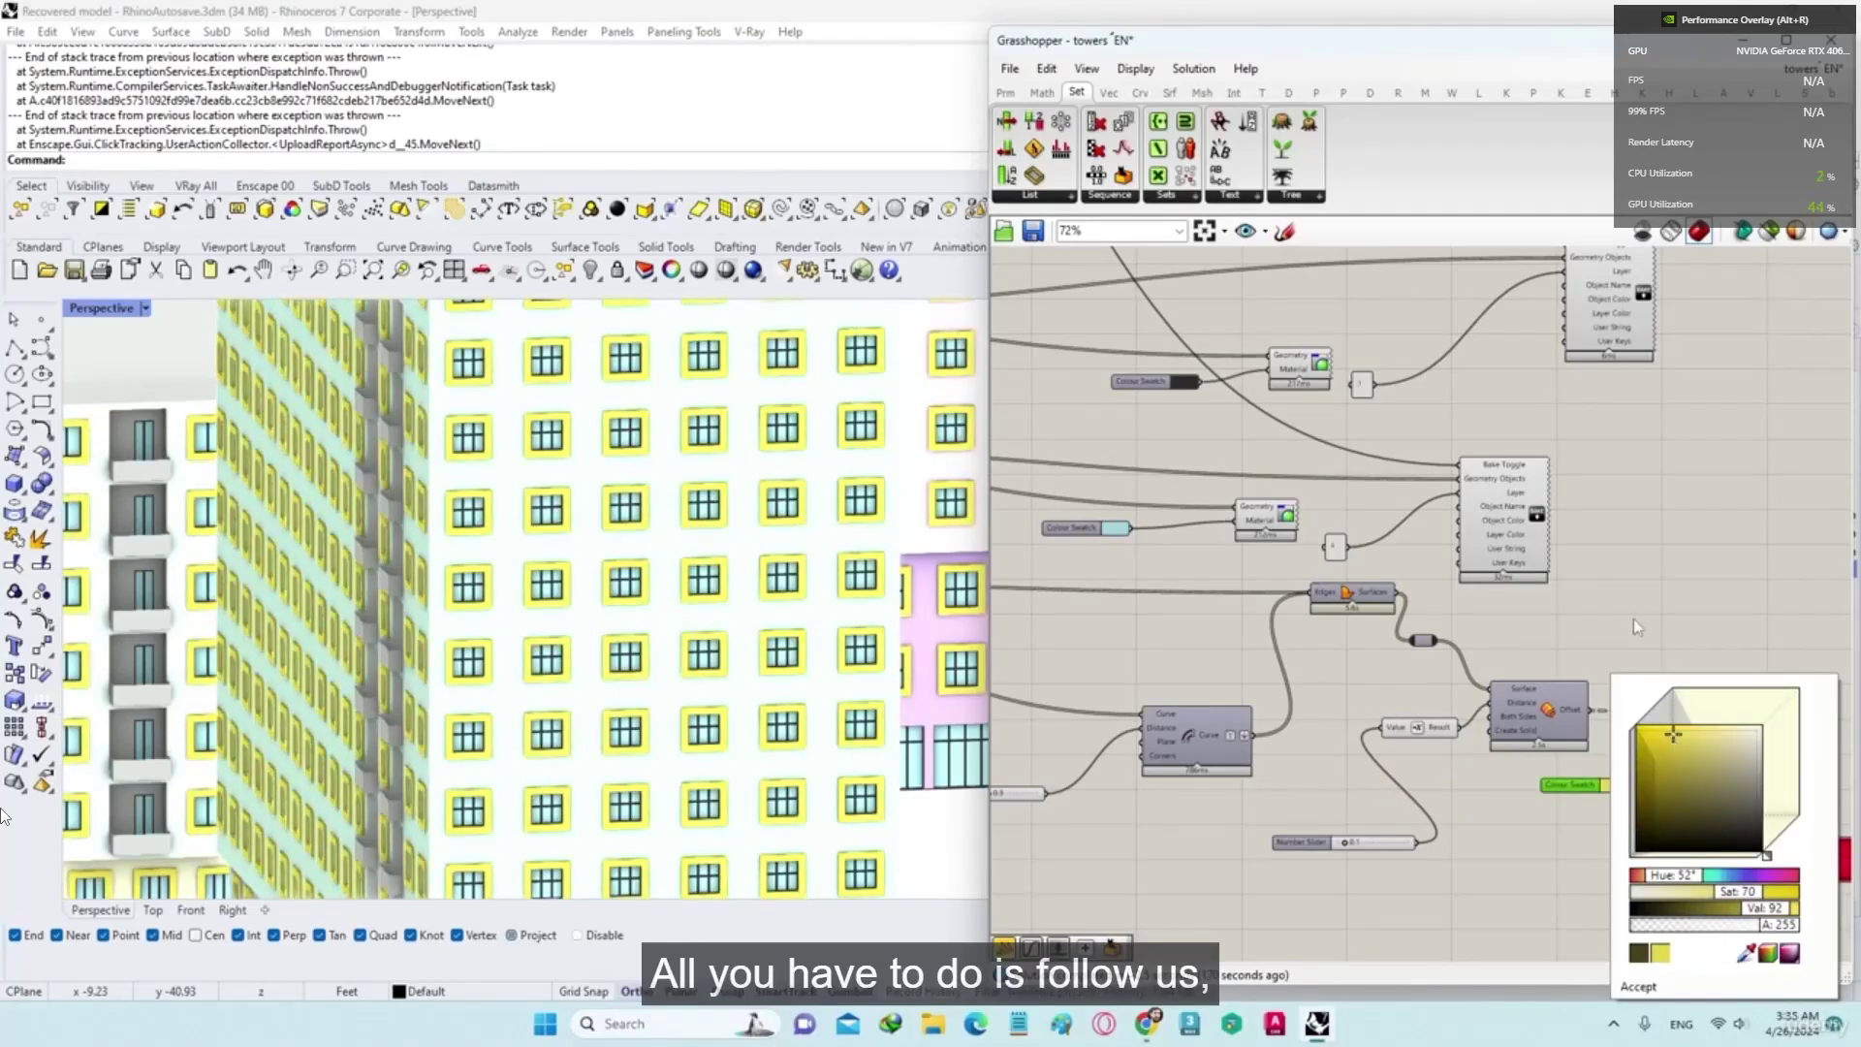
left_click(1635, 621)
Step: Delete the window surround's material preview component and its Colour Swatch, check the facades without them, and undo the deletion
left_click(1718, 733)
key("Delete")
key("Delete")
scroll(740, 711, "down", 3)
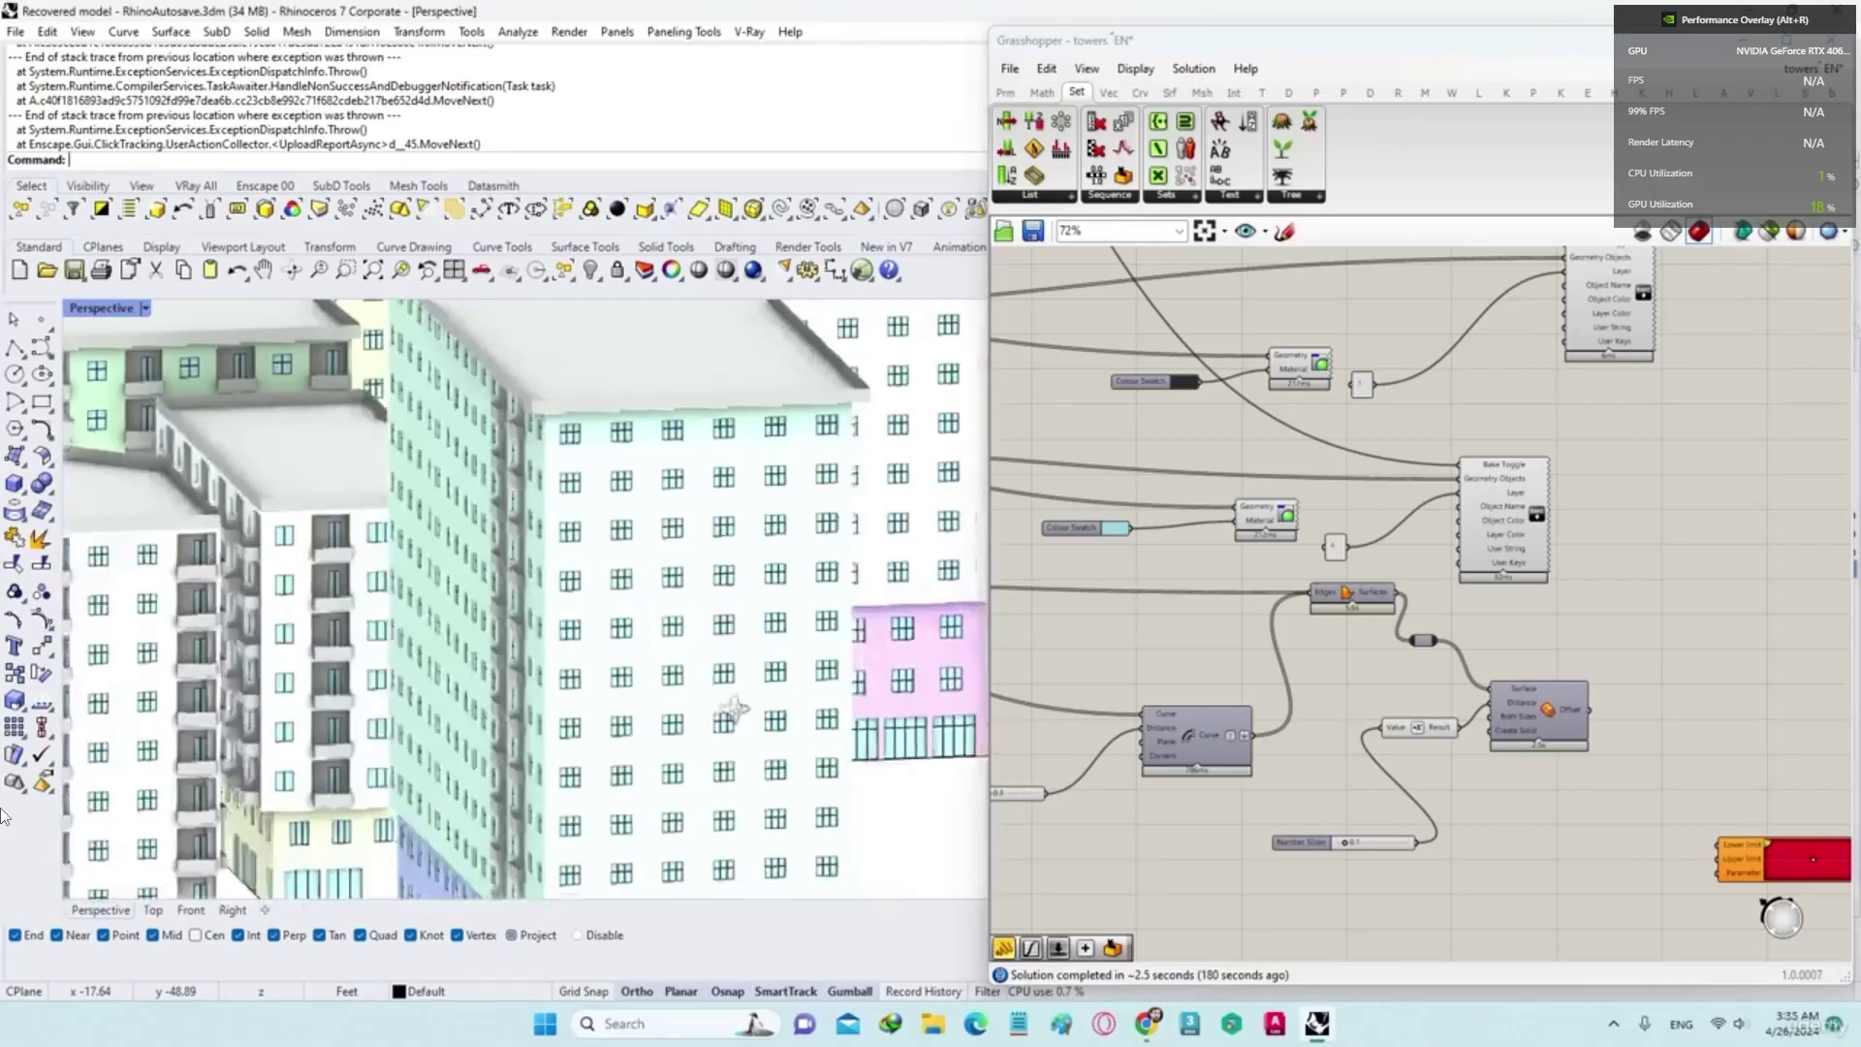
right_click_drag(739, 711, 795, 718)
scroll(852, 700, "down", 4)
scroll(1255, 809, "up", 2)
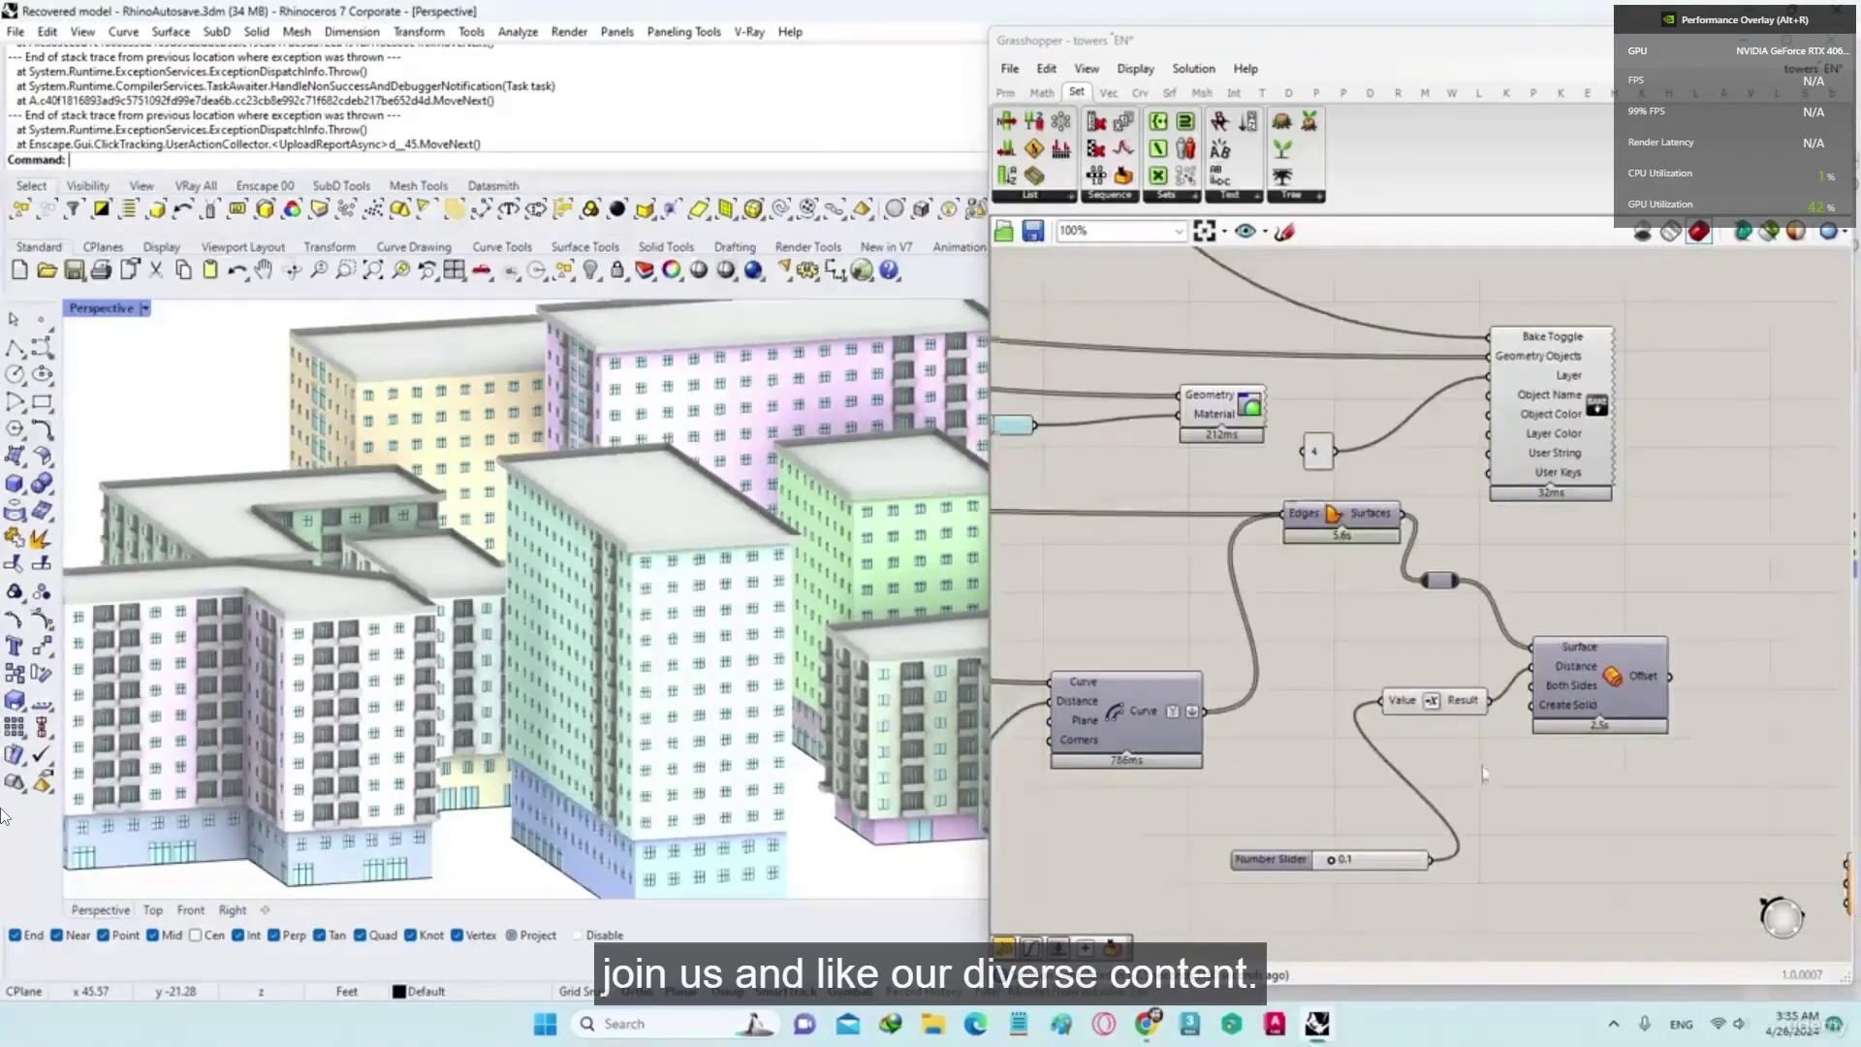
key("ctrl+z")
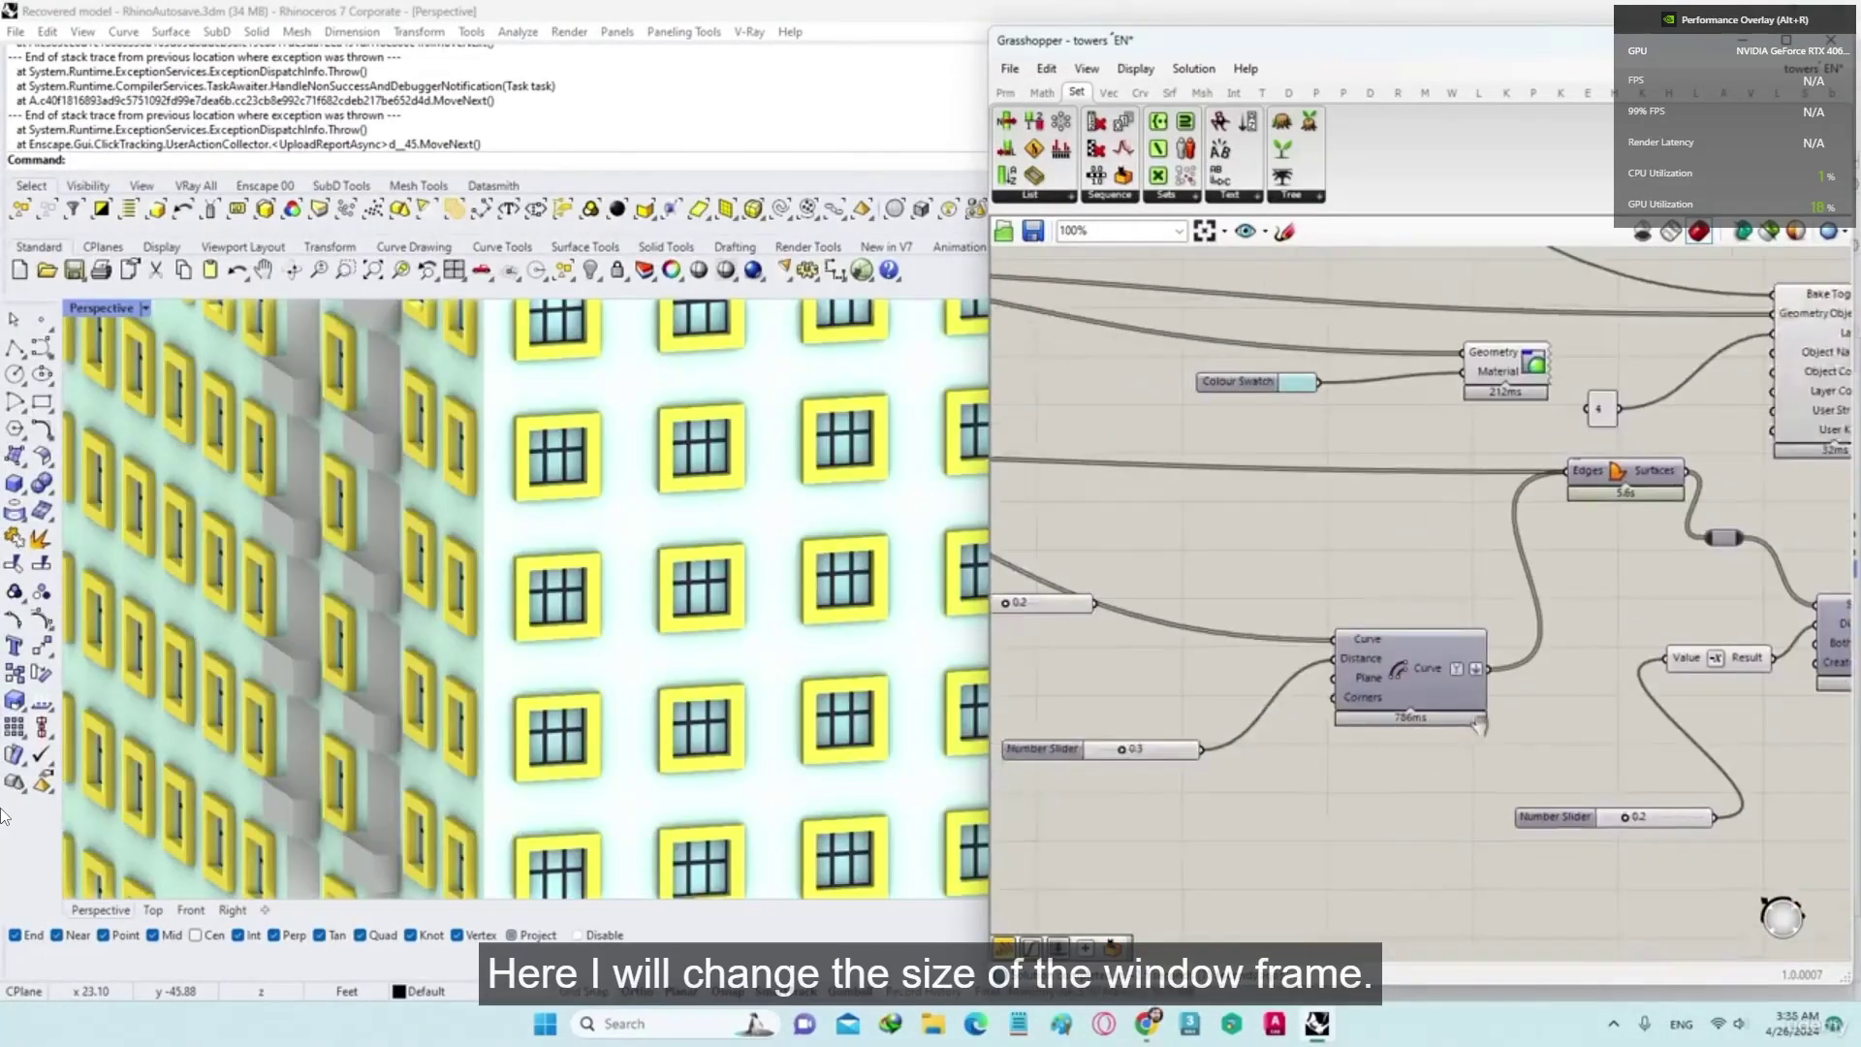
Step: Change the Colour Swatch of the door and window frames, next to the layer 3 panel, to red
scroll(1232, 746, "up", 3)
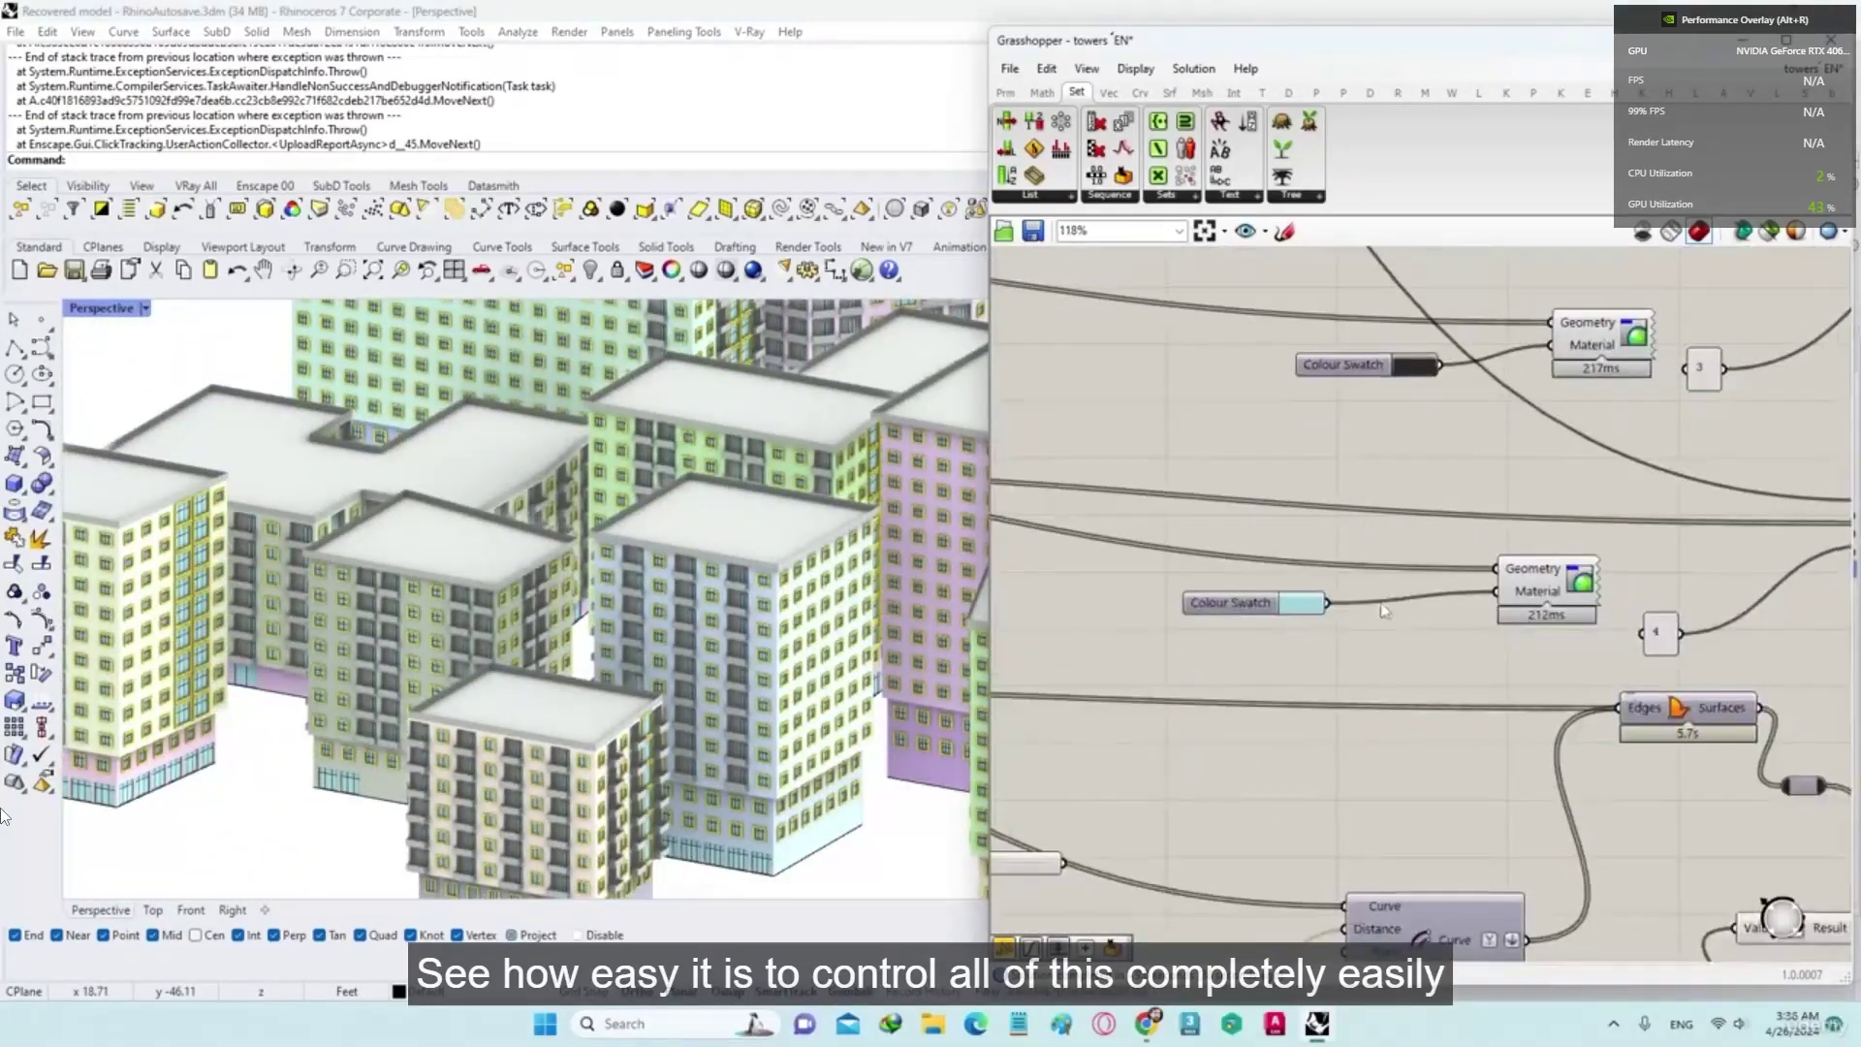
scroll(1300, 702, "up", 2)
scroll(1299, 702, "down", 1)
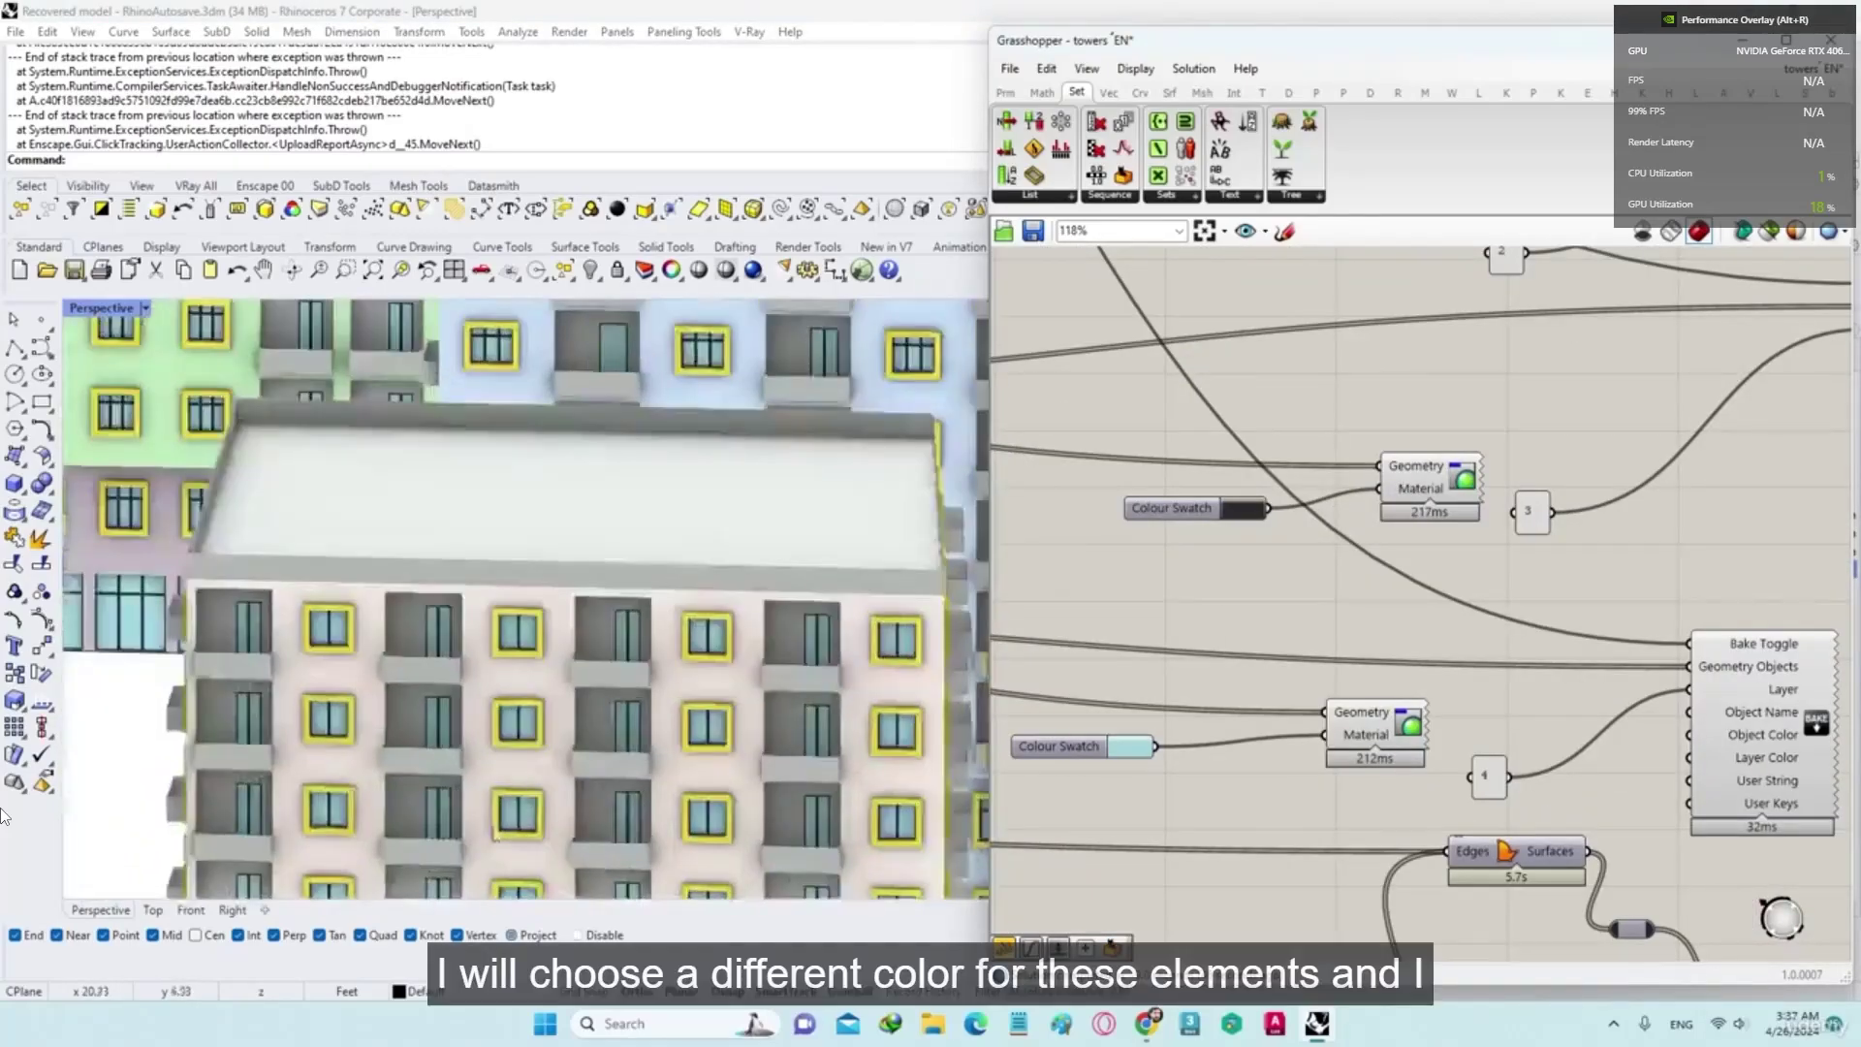
left_click(1251, 510)
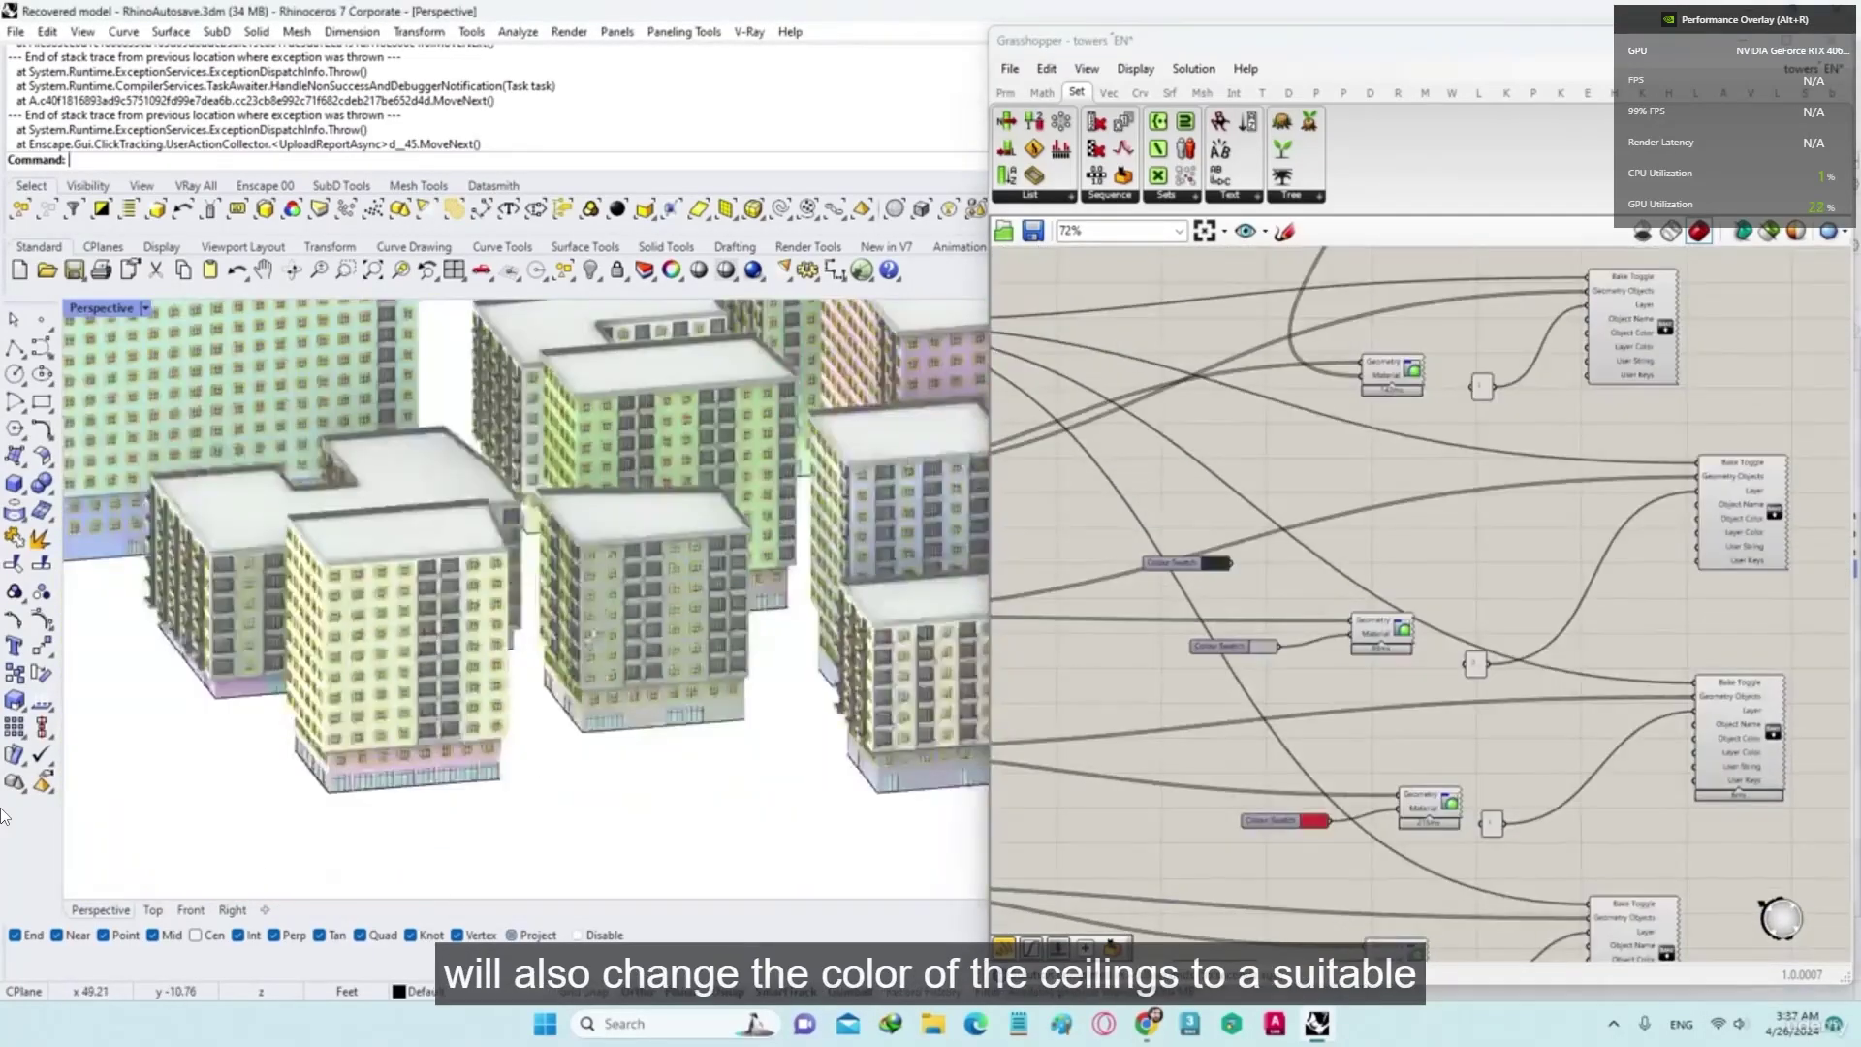
Step: Set the Colour Swatch of the ceilings, next to the layer 2 panel, to a pale green with hue 135°
scroll(1454, 630, "up", 5)
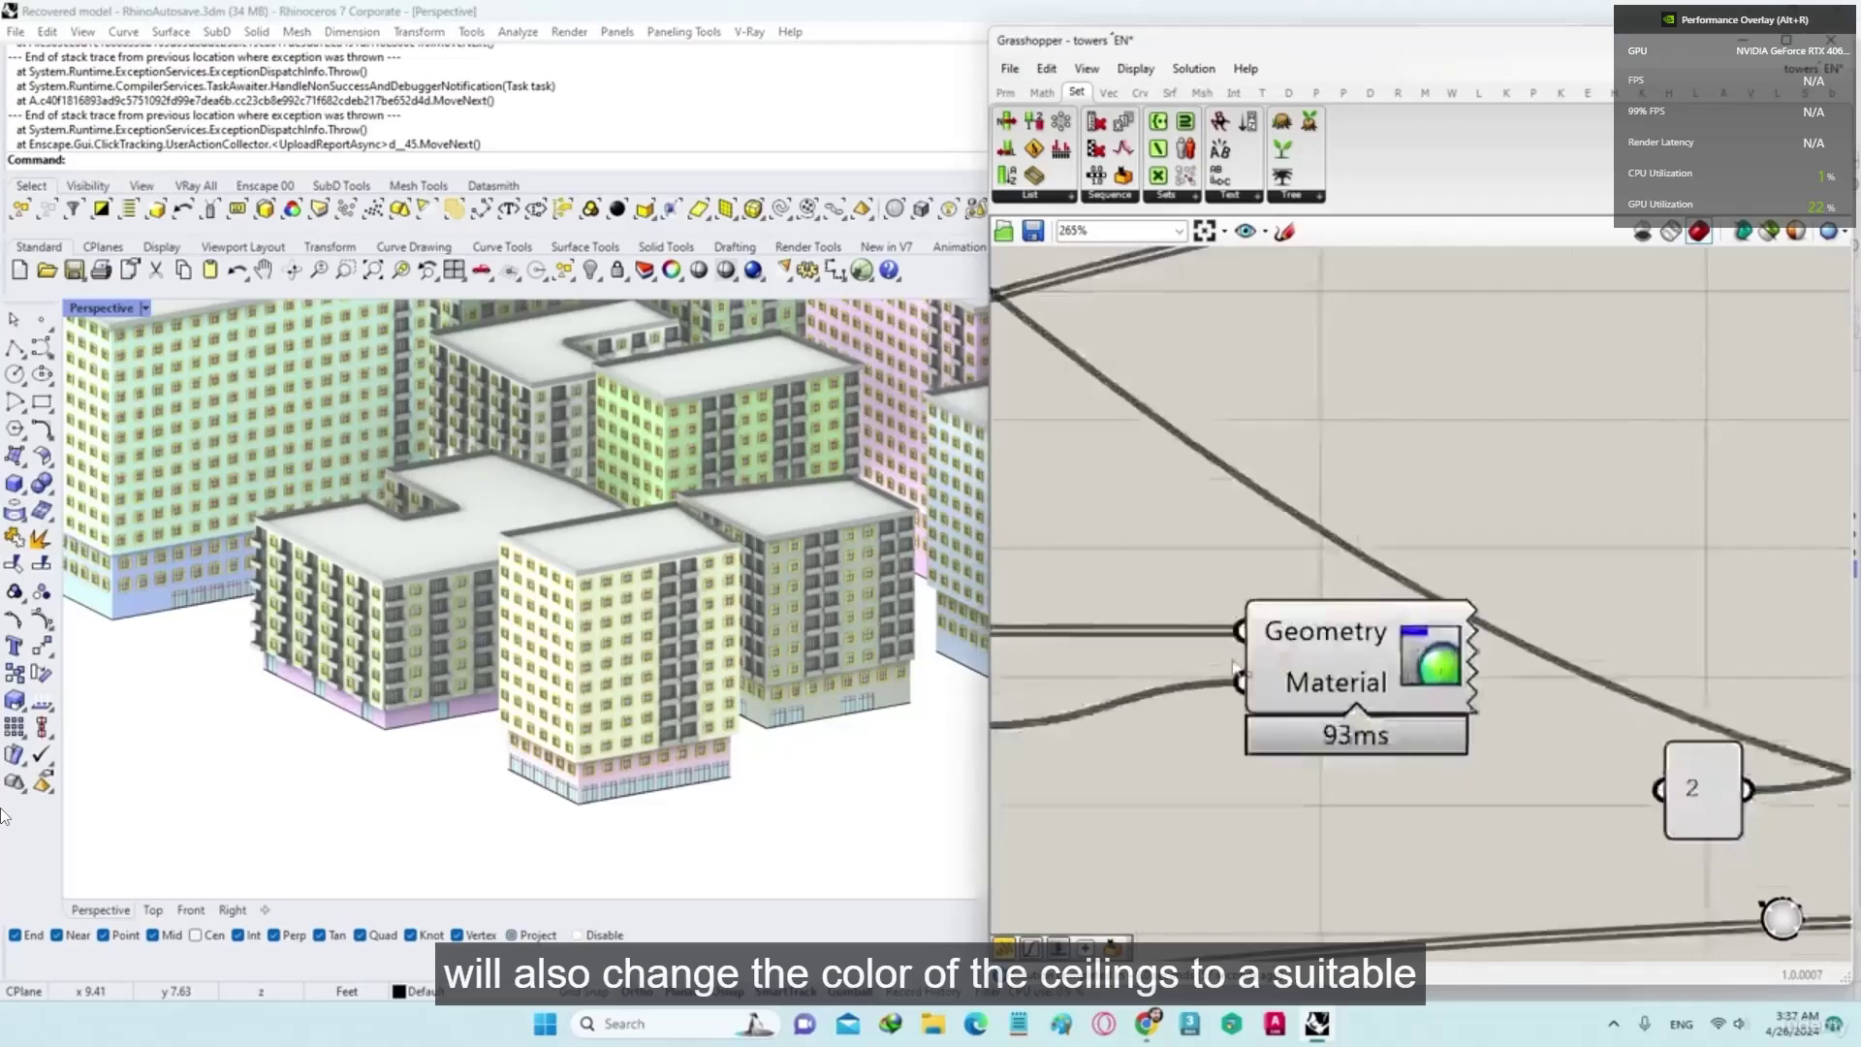
scroll(1454, 630, "down", 2)
scroll(663, 632, "up", 4)
left_click(1243, 672)
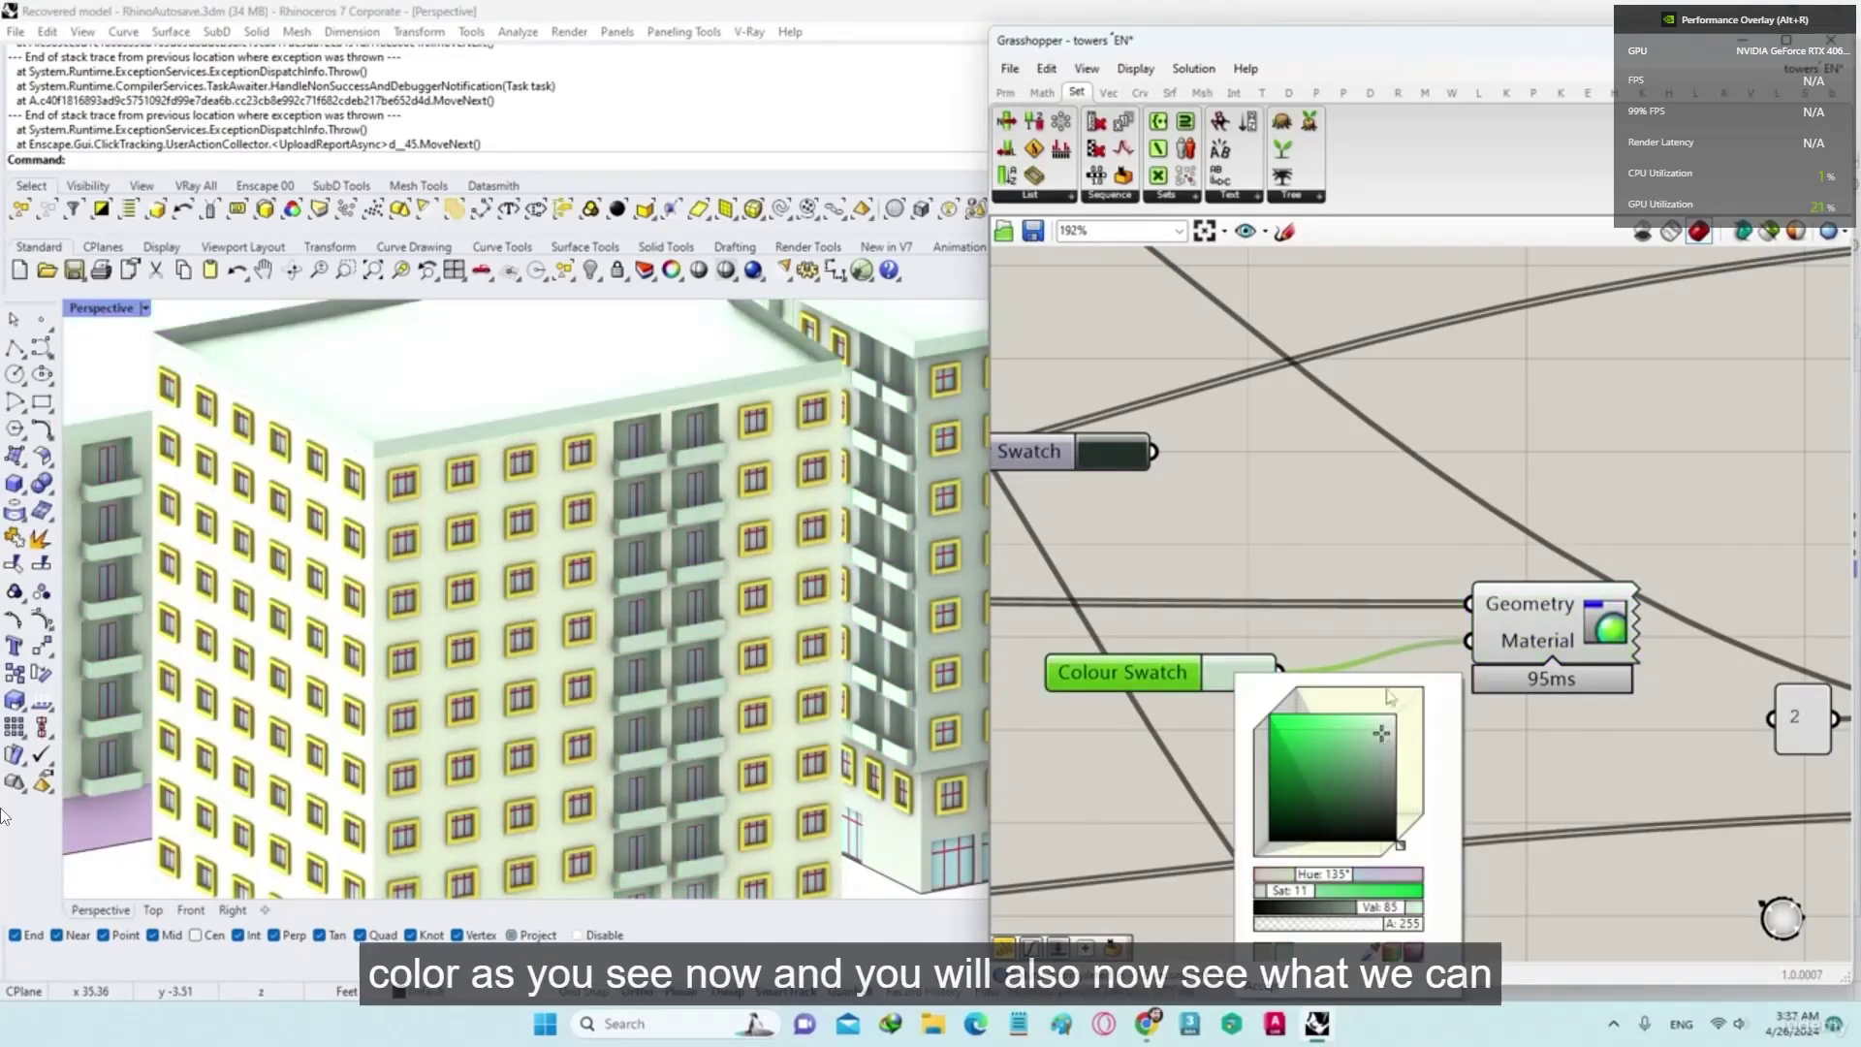
left_click(1357, 523)
Step: Examine the recoloured facades and roofs up close, along with the main cluster's outputs and their preview and bake components
scroll(678, 582, "down", 5)
right_click_drag(620, 543, 564, 723)
scroll(595, 707, "up", 10)
scroll(562, 723, "down", 5)
scroll(562, 718, "up", 5)
scroll(1225, 692, "down", 5)
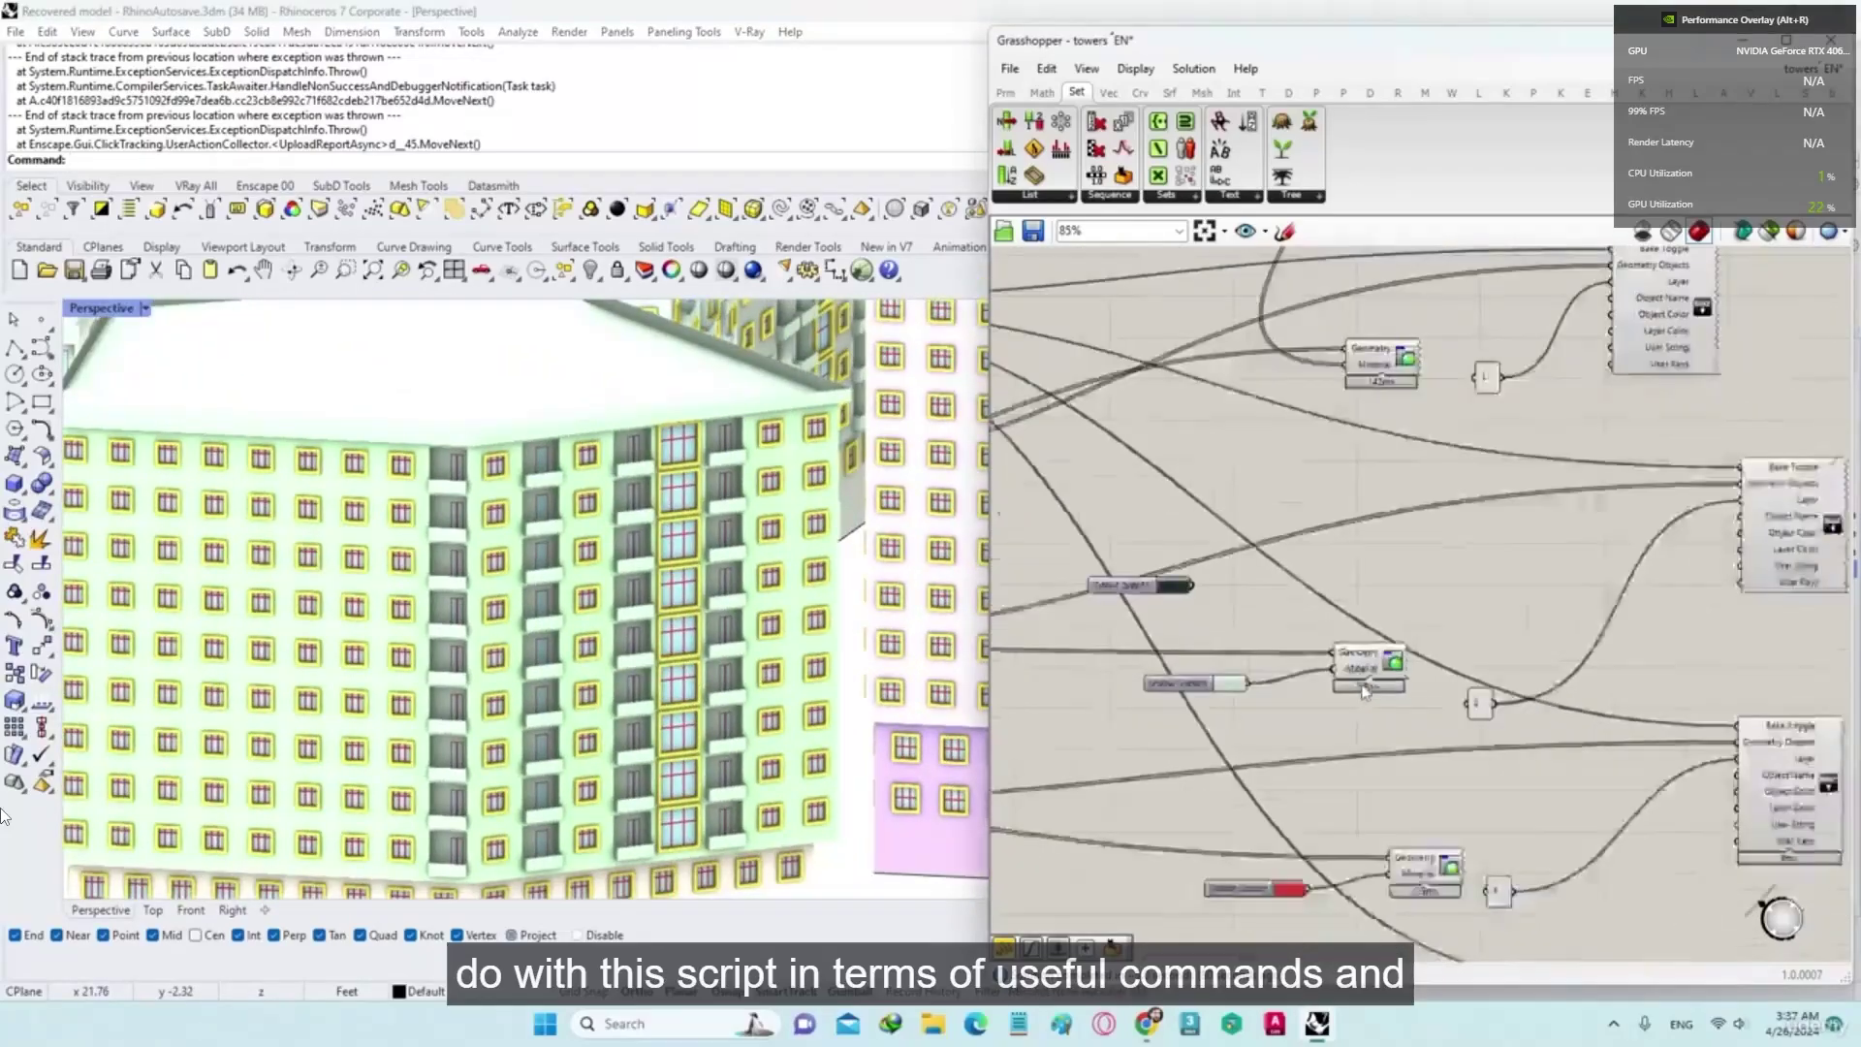
scroll(1365, 691, "down", 2)
right_click_drag(1321, 336, 1379, 361)
right_click_drag(1170, 858, 1357, 661)
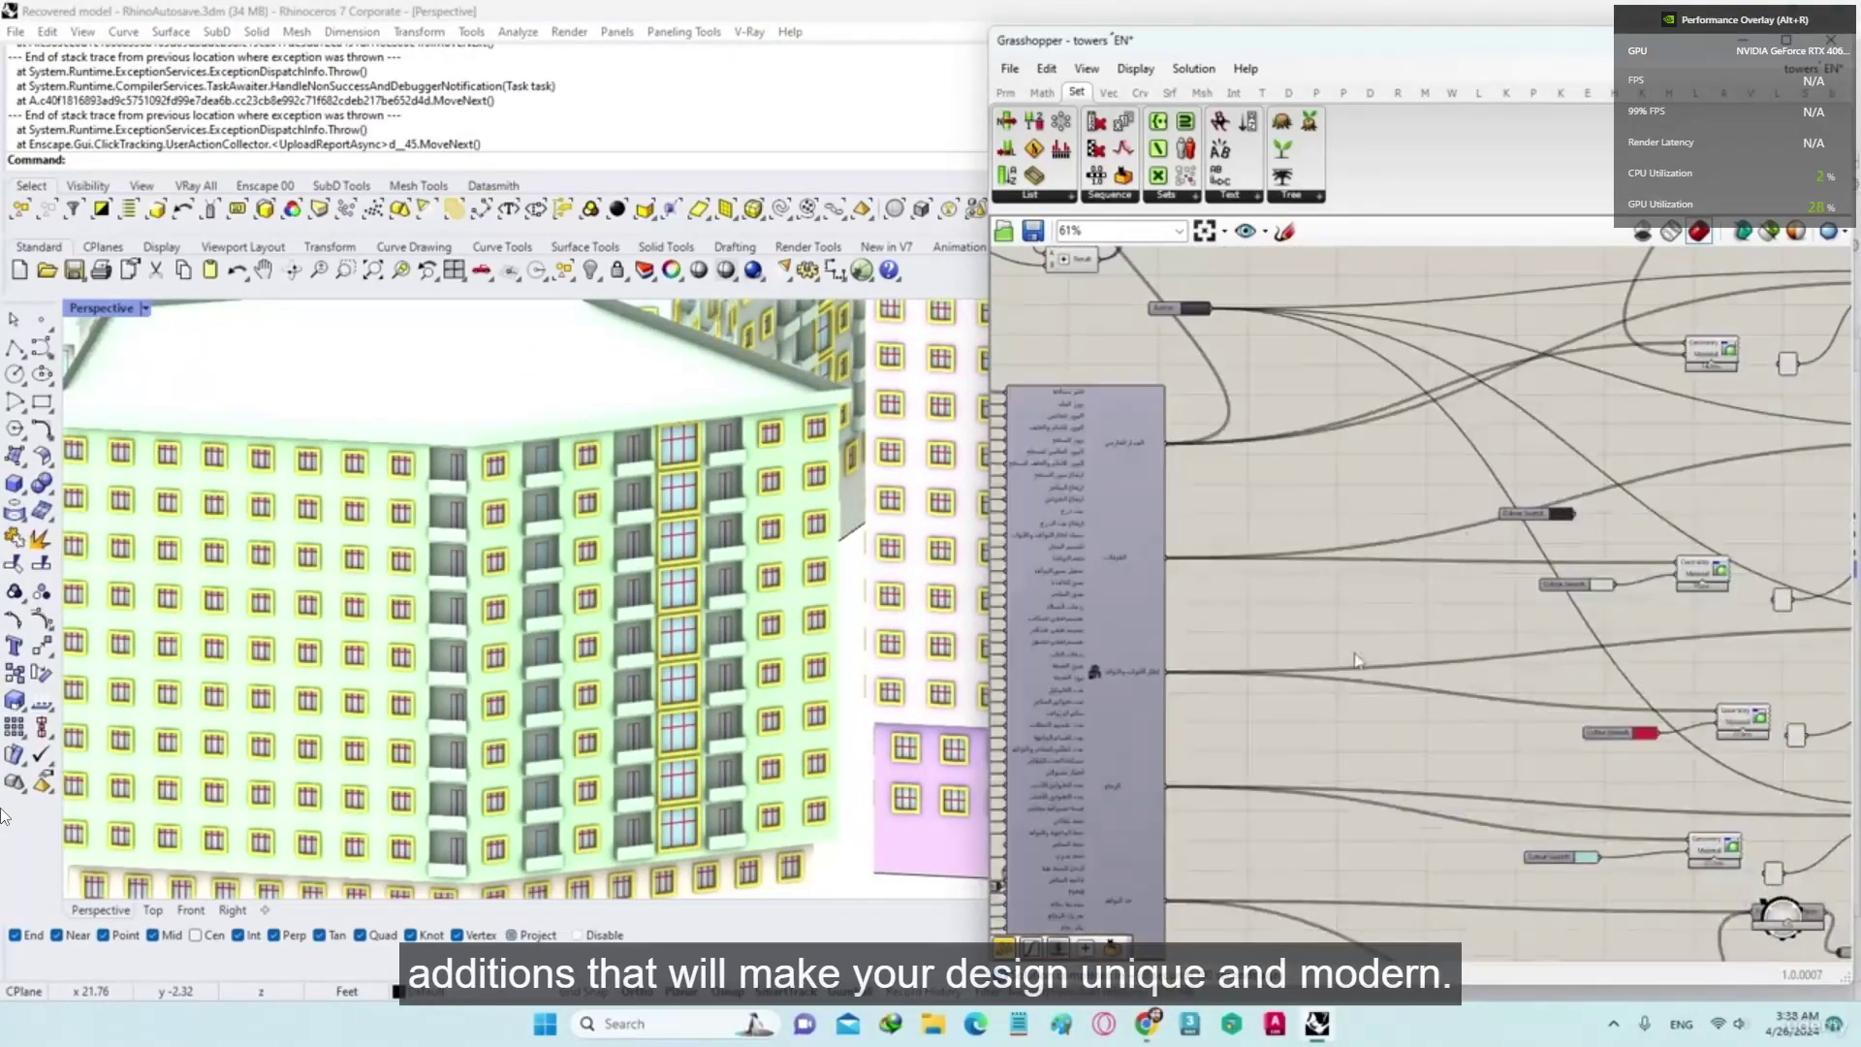
scroll(1357, 661, "down", 1)
right_click_drag(1735, 873, 1662, 727)
scroll(1725, 738, "up", 2)
right_click_drag(1547, 743, 1635, 692)
scroll(1498, 705, "down", 4)
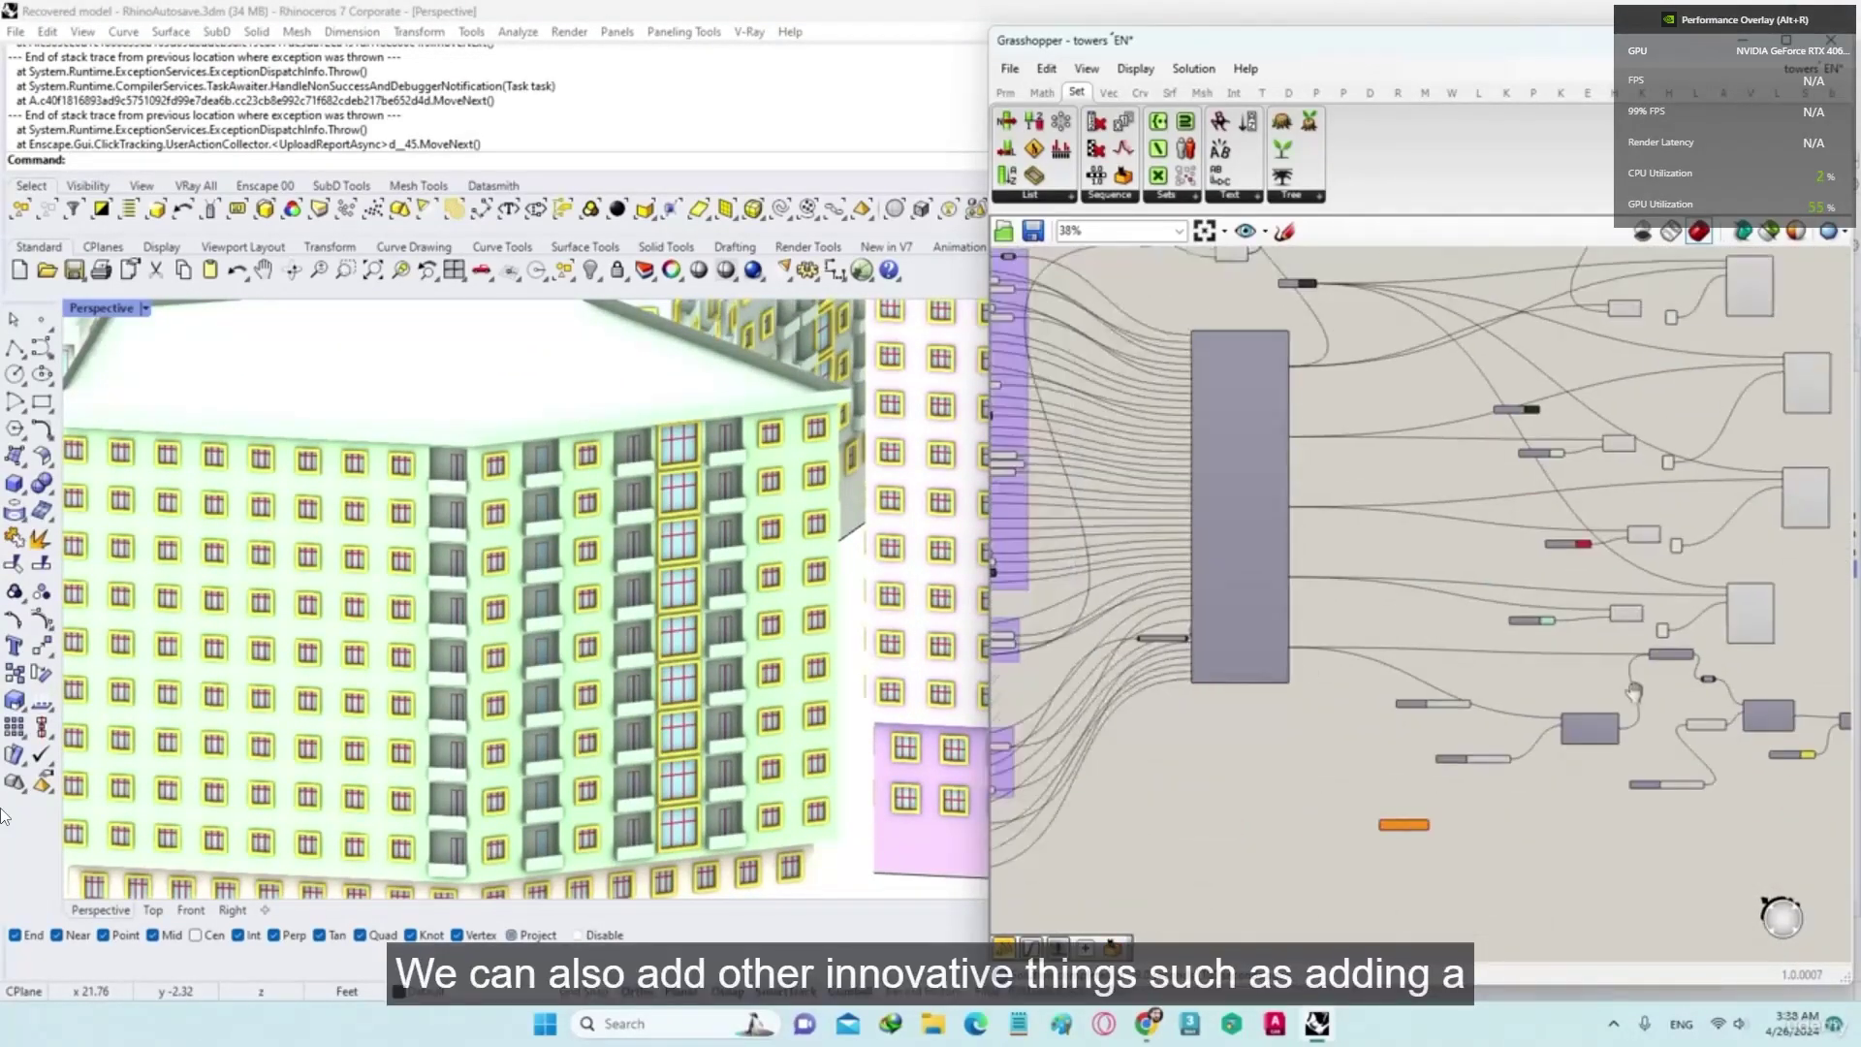
Step: Set the Staircase toggle to True to add staircase volumes on the building roofs
scroll(1202, 485, "up", 9)
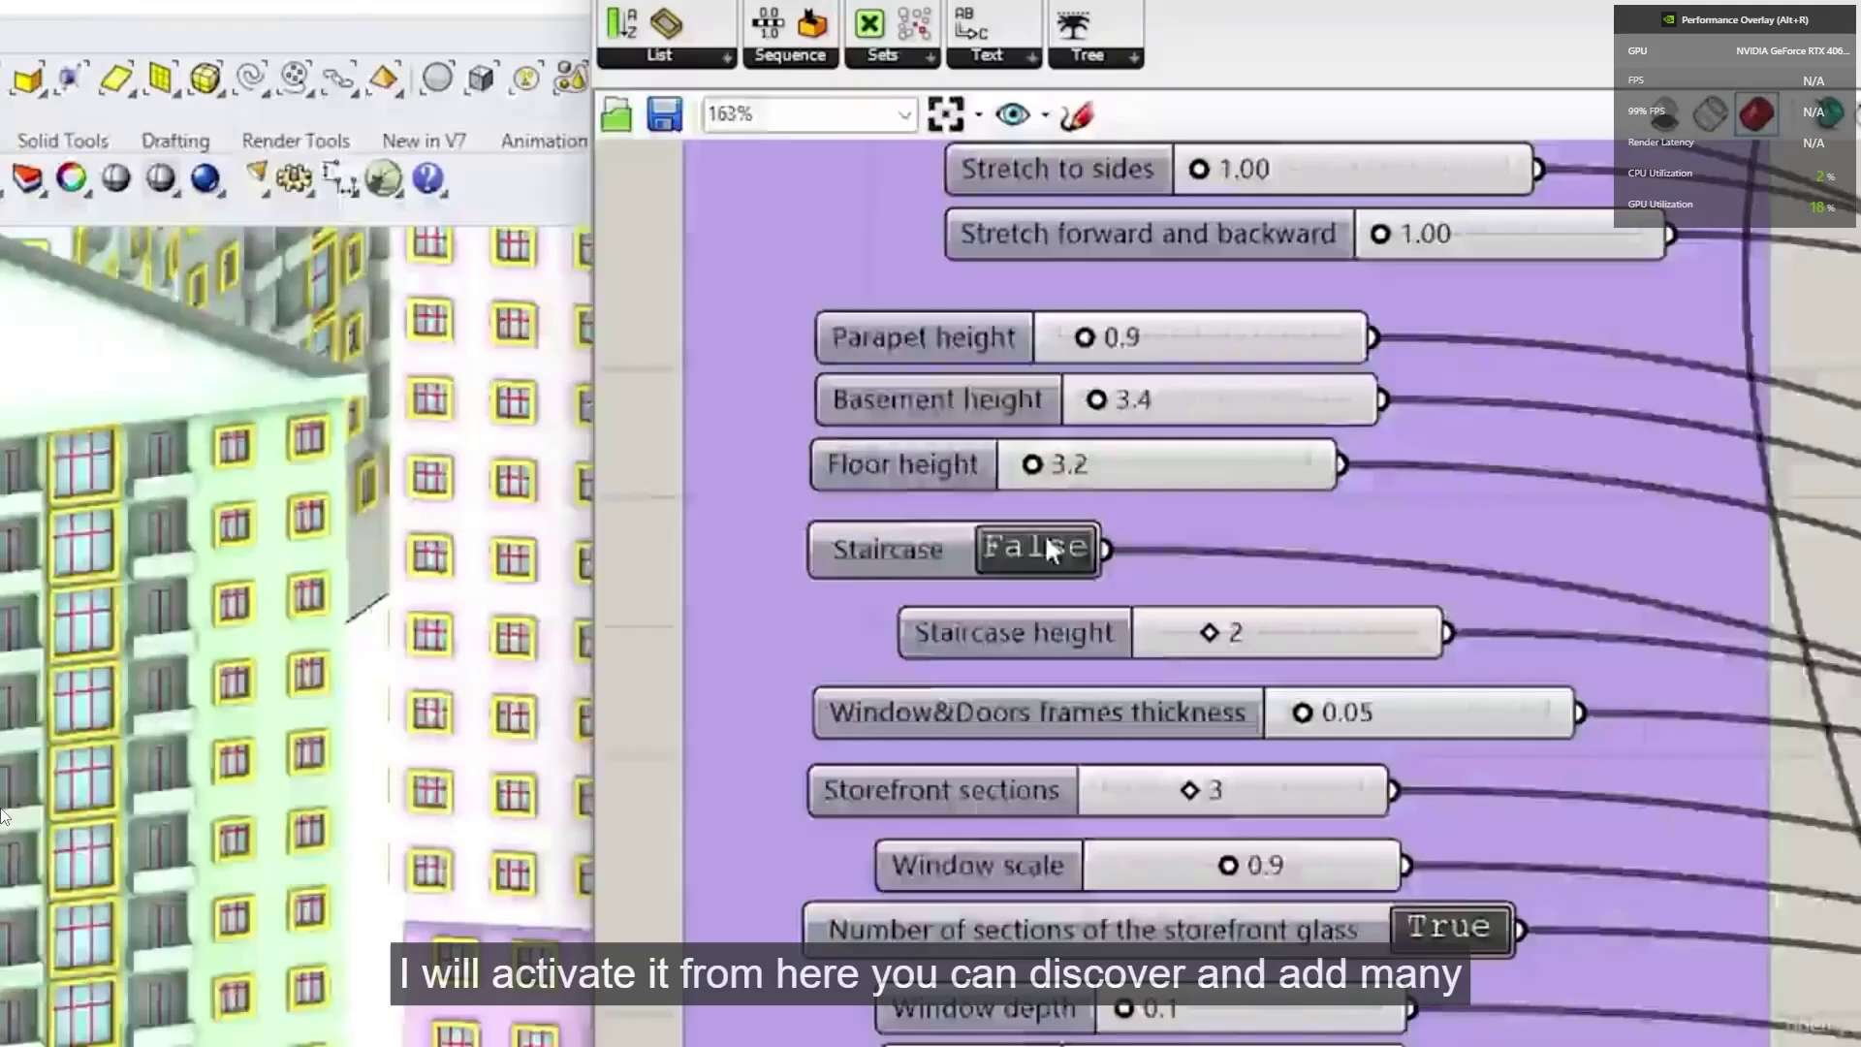
left_click(1265, 496)
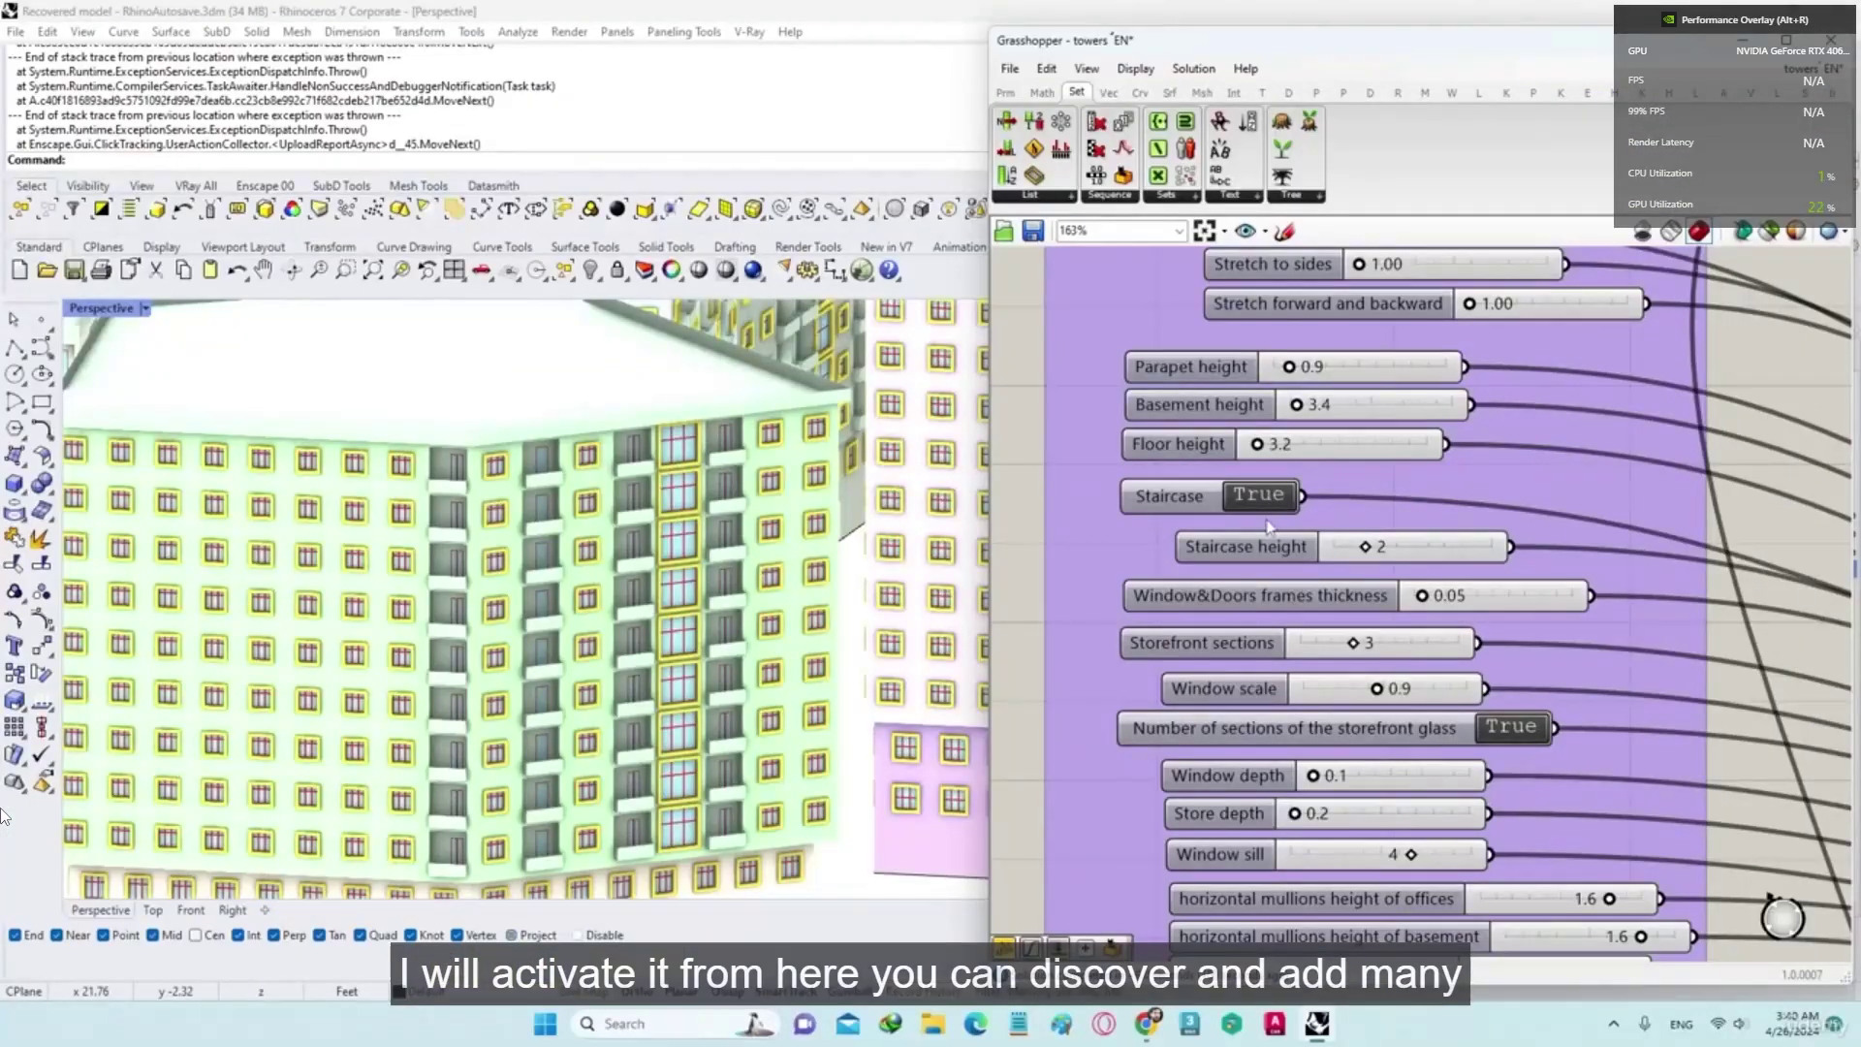
scroll(495, 620, "down", 8)
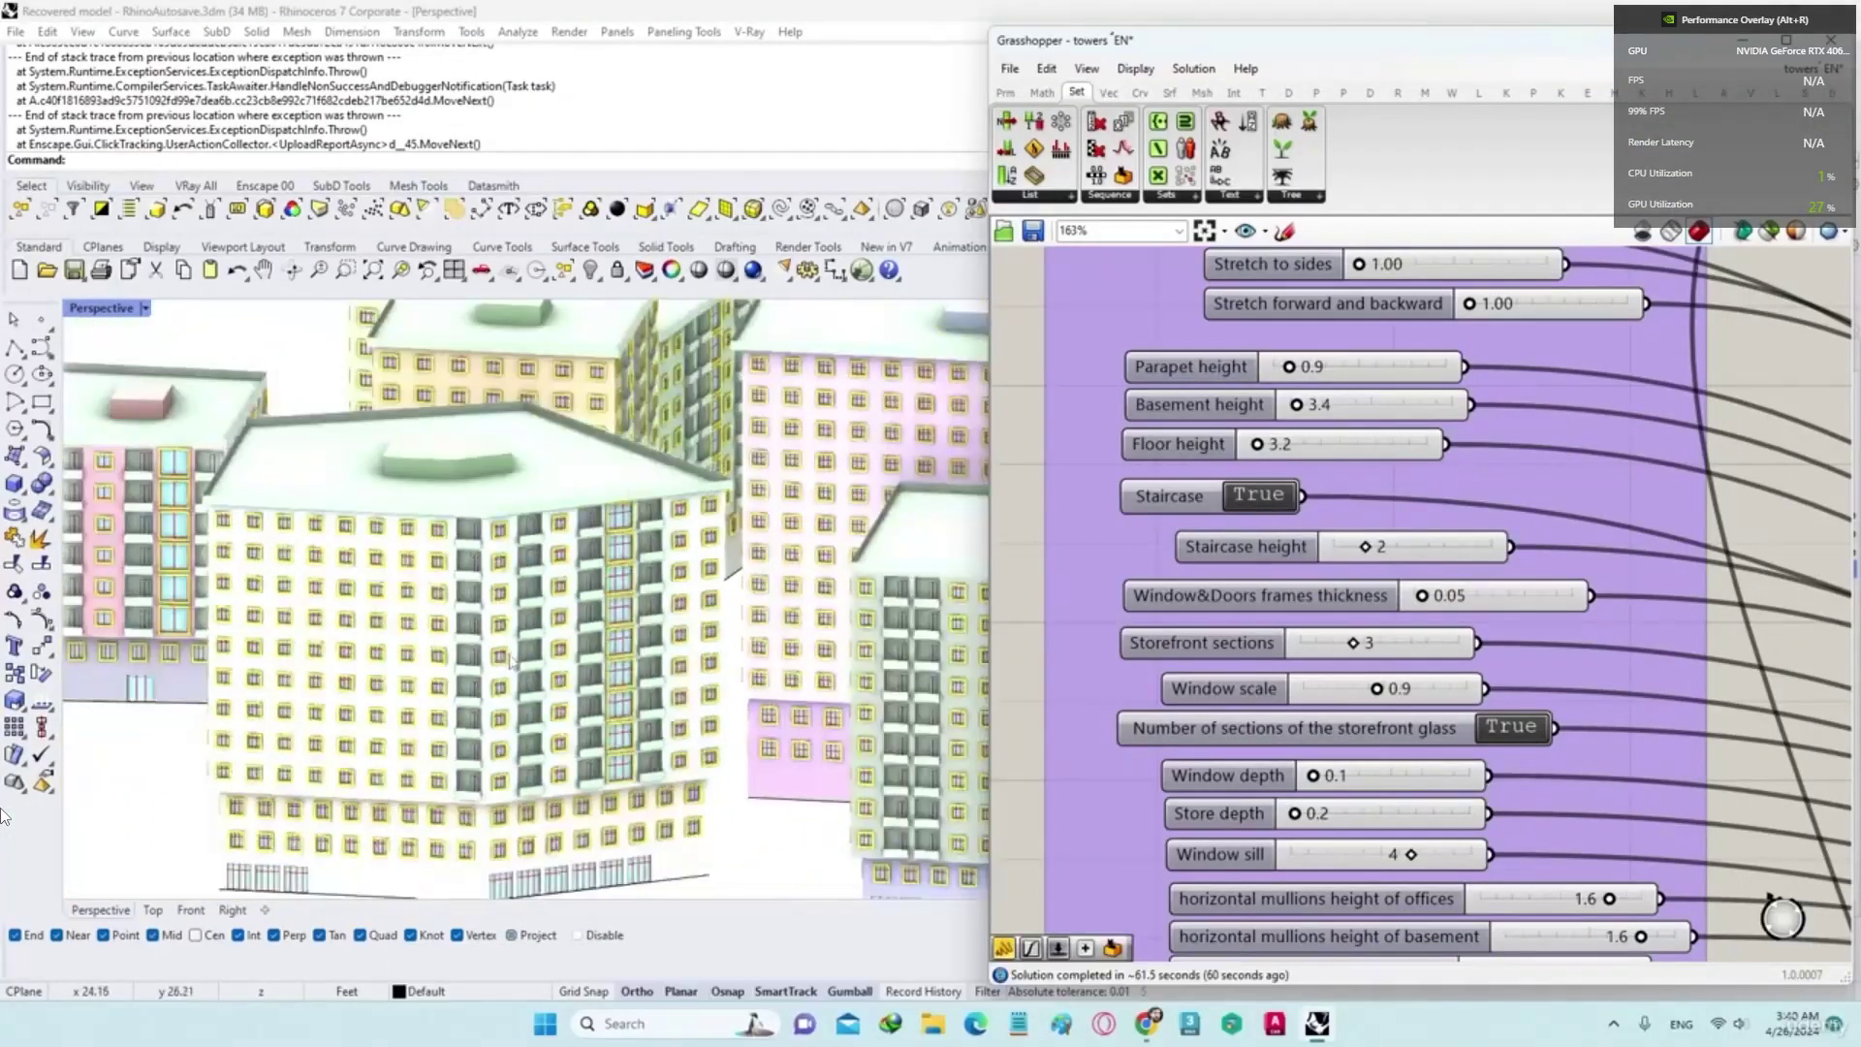
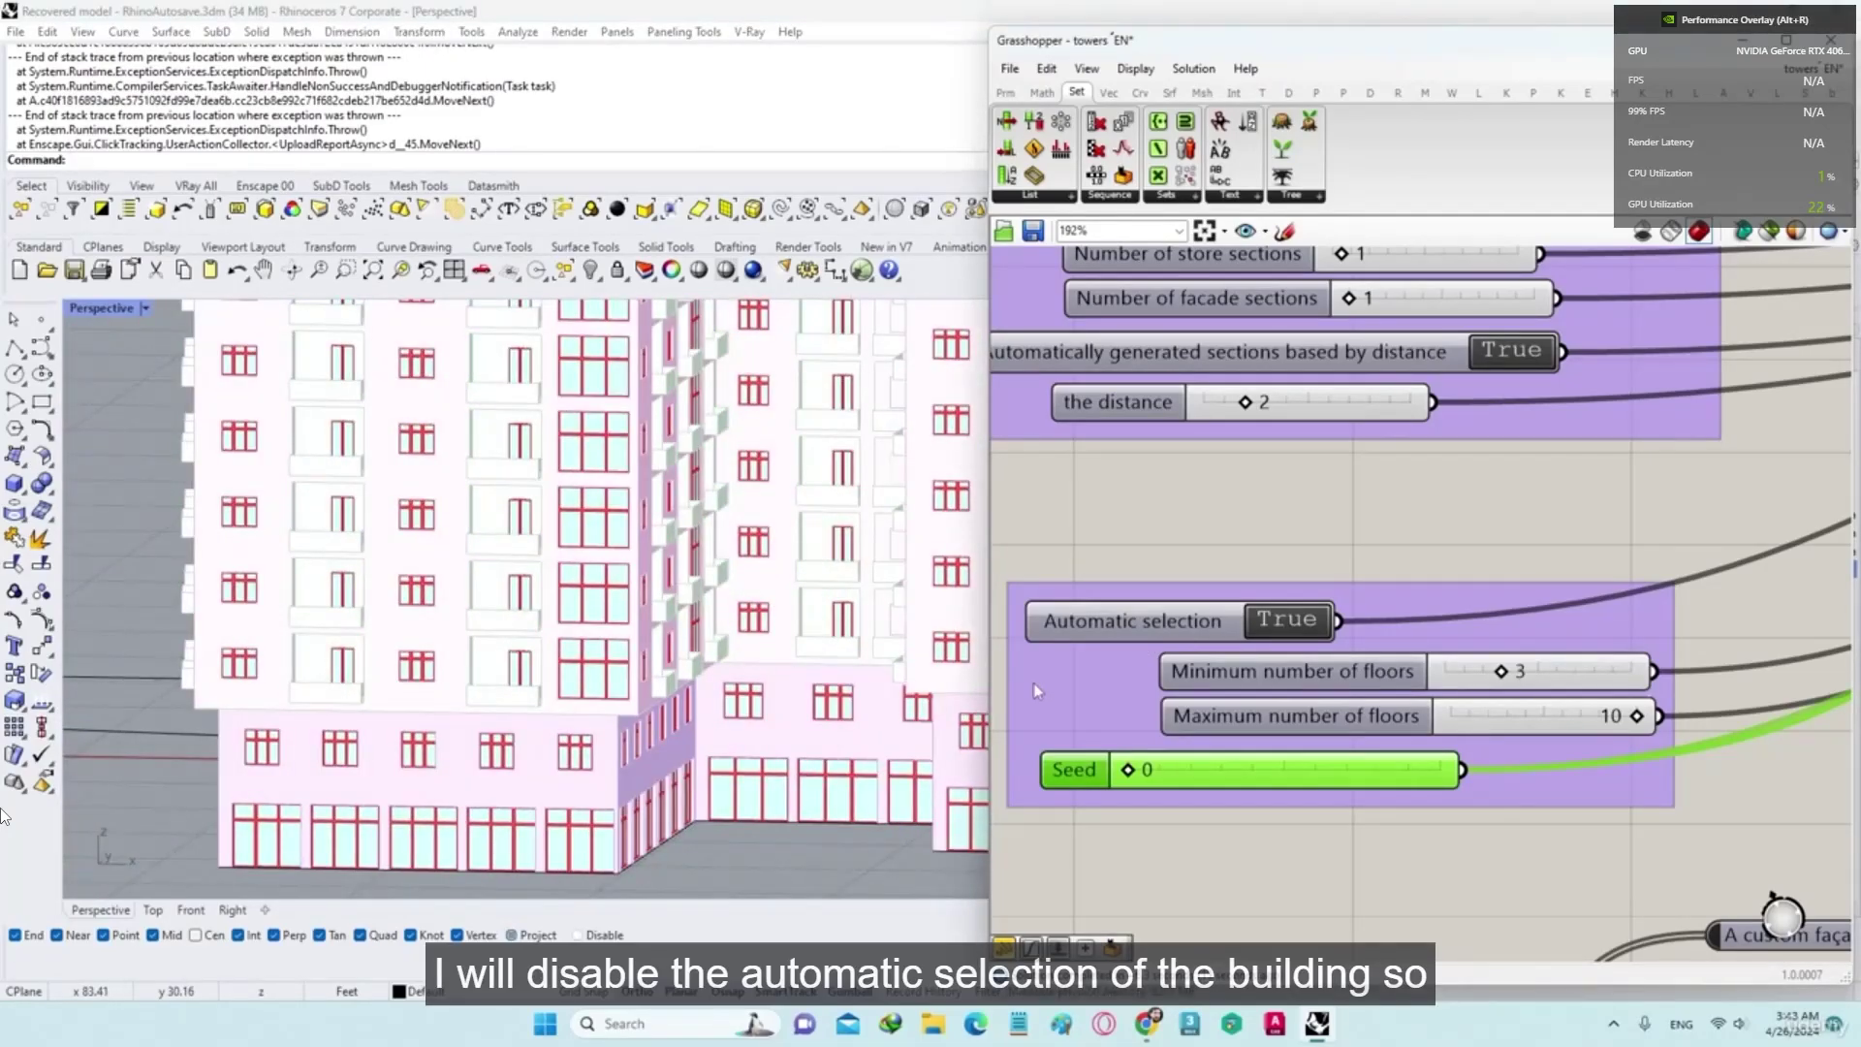
Step: Set the Automatic selection toggle for the floor counts to False and view the resulting building from several distances
scroll(814, 669, "down", 5)
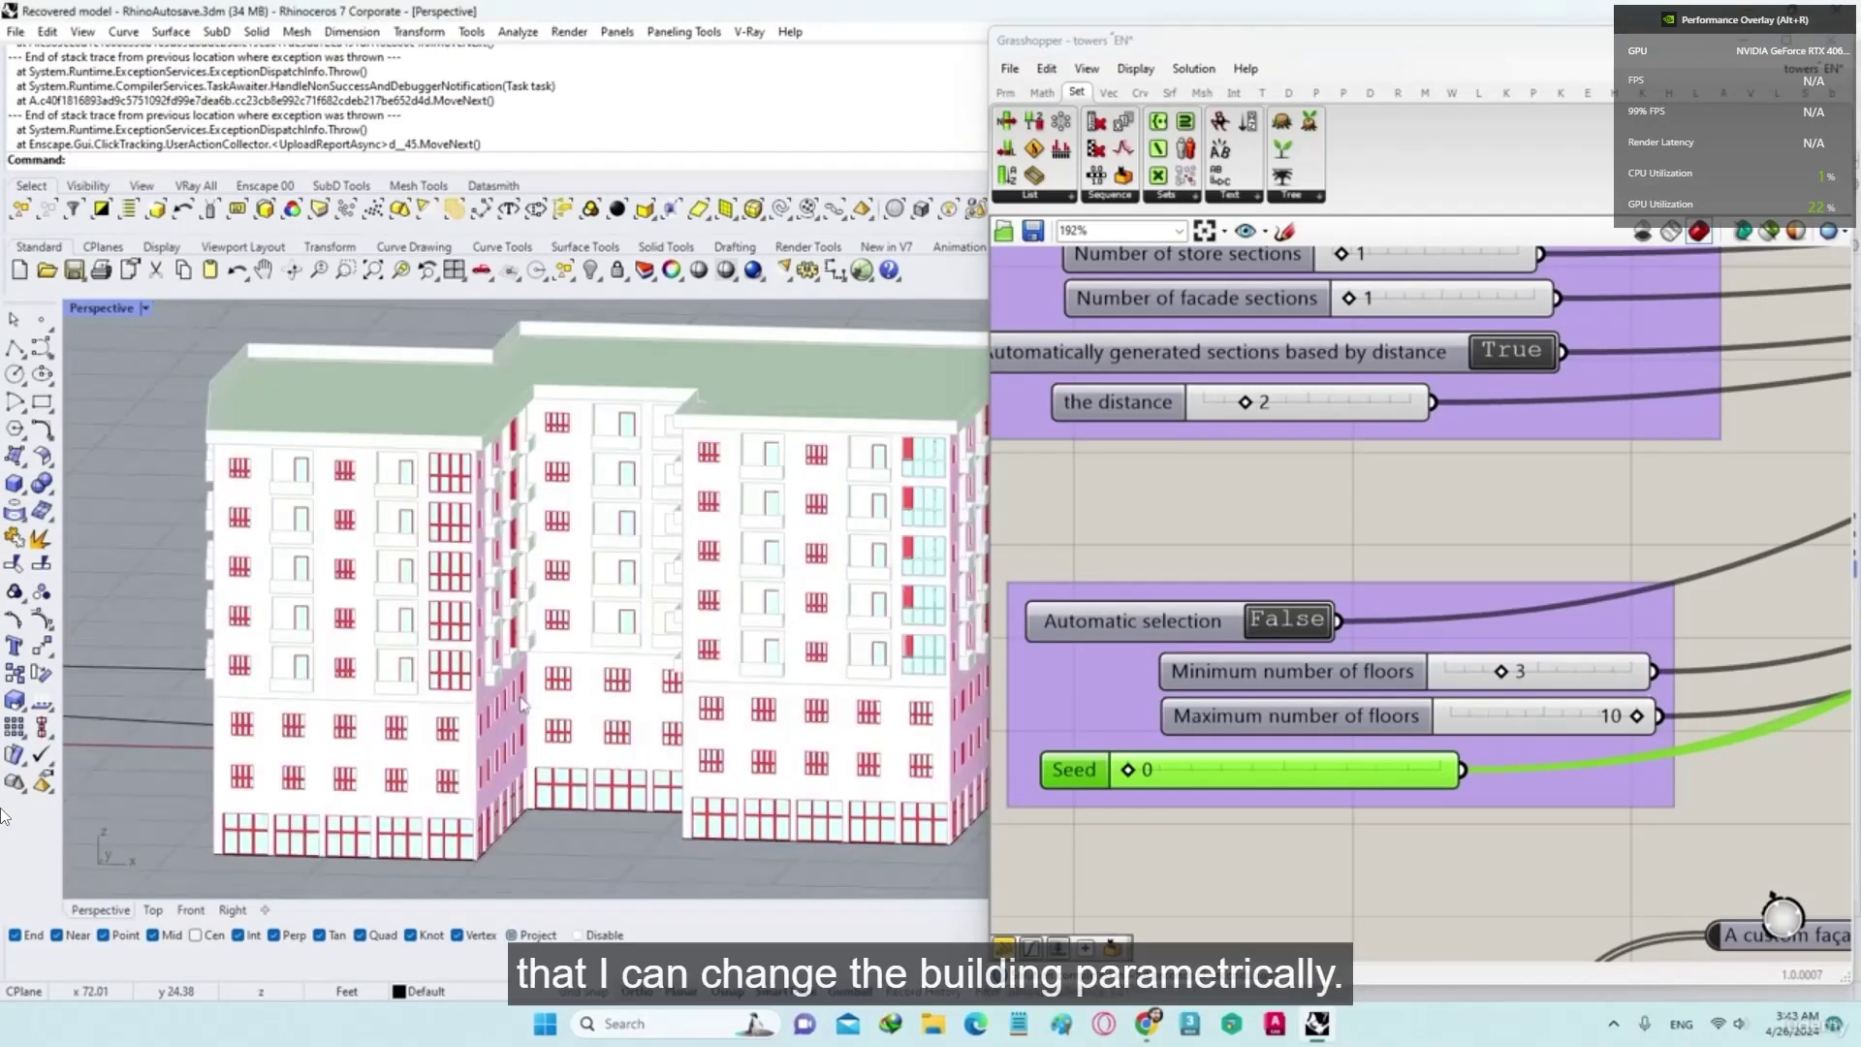
right_click_drag(824, 659, 569, 730)
scroll(1200, 655, "down", 4)
scroll(1229, 505, "up", 6)
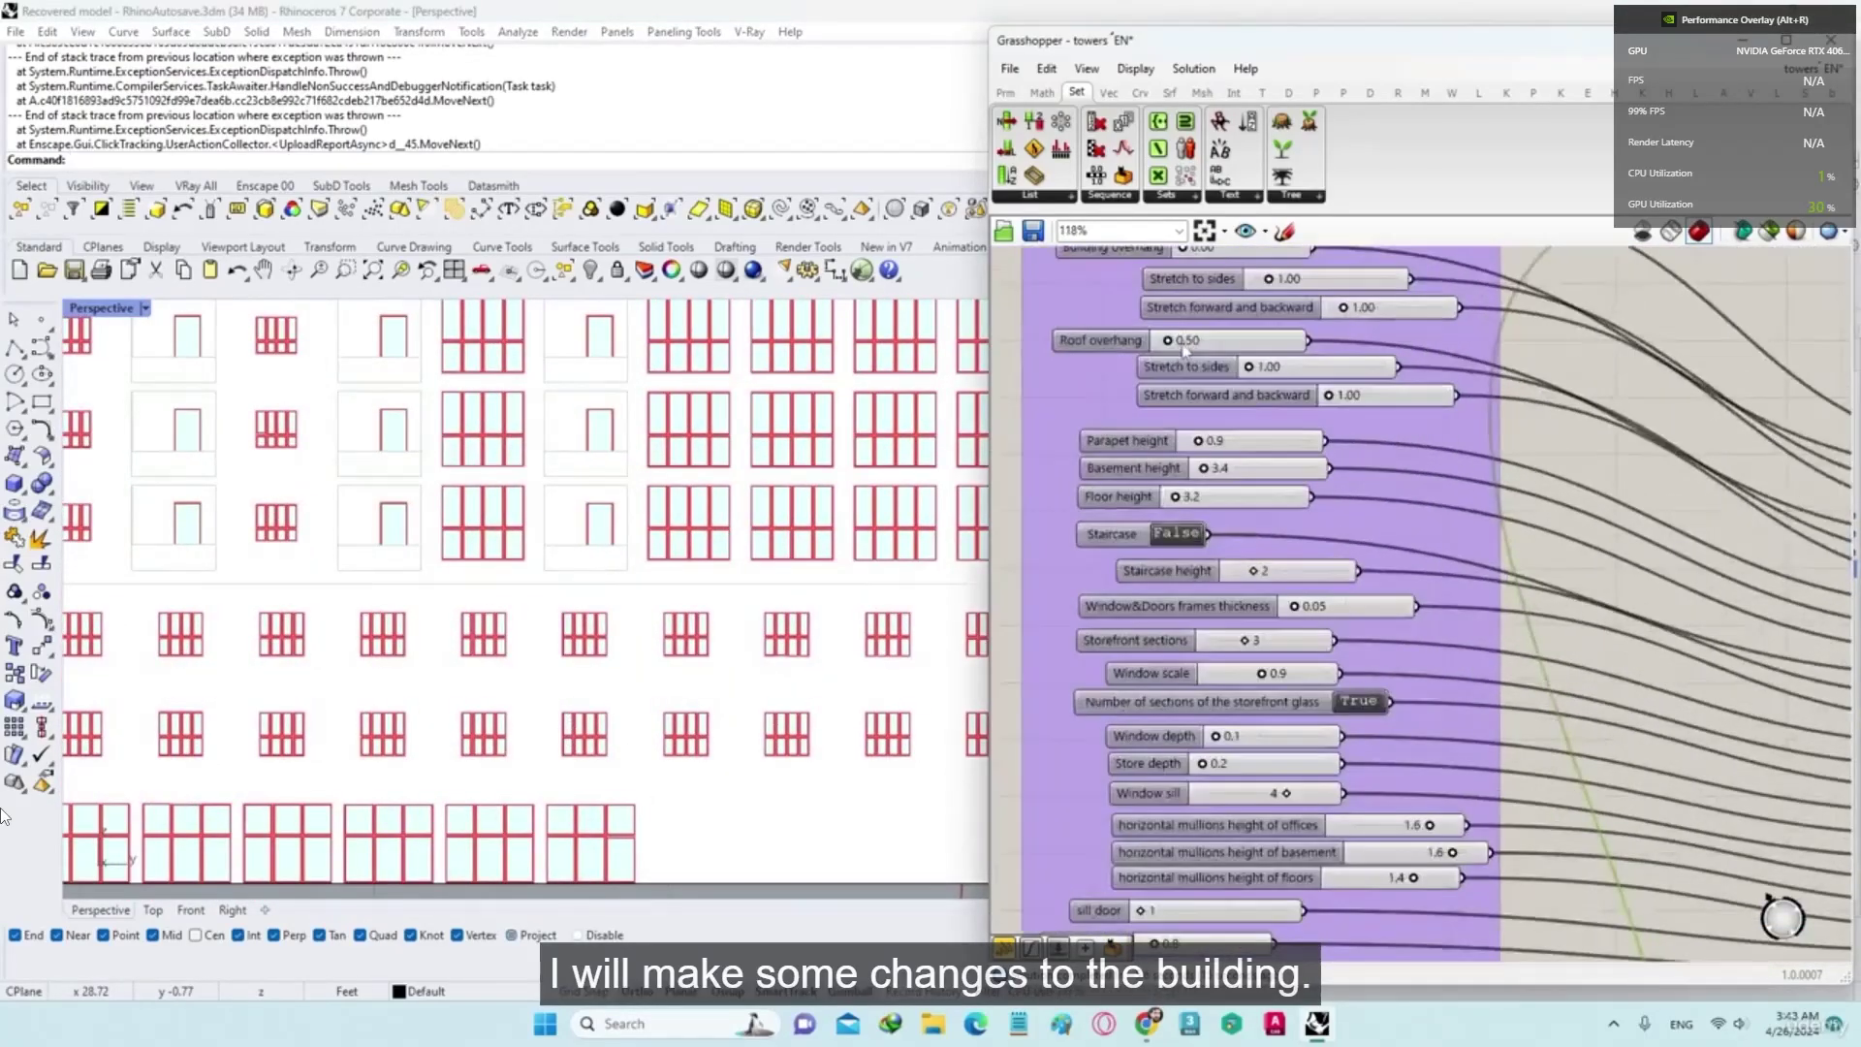
Step: Set the horizontal mullions height of both the offices and the basement to 2.0
right_click_drag(1192, 854, 1212, 347)
right_click_drag(1228, 754, 1213, 443)
right_click_drag(1498, 699, 1321, 685)
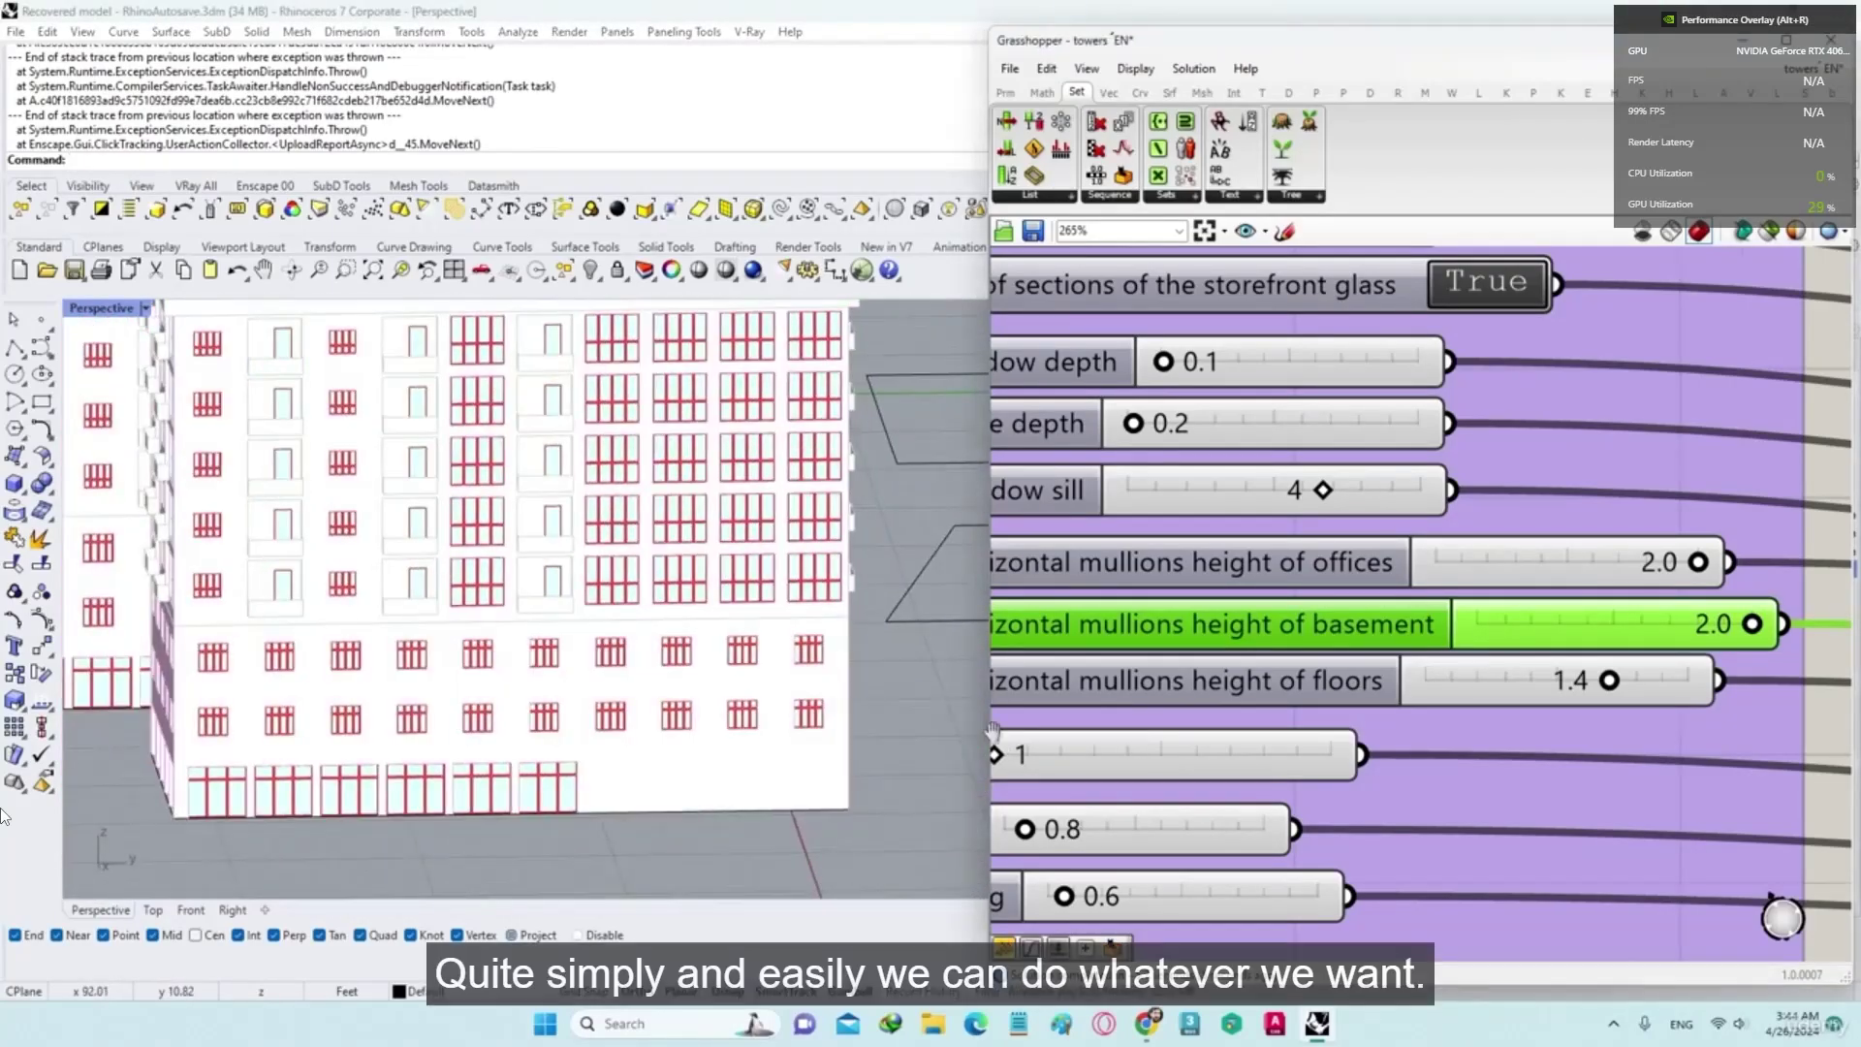
Step: Reduce the Balcony overhang to 0.2 and view the balconies on the facade
right_click_drag(1708, 735, 1742, 721)
right_click_drag(1071, 678, 1340, 522)
right_click_drag(717, 673, 669, 756)
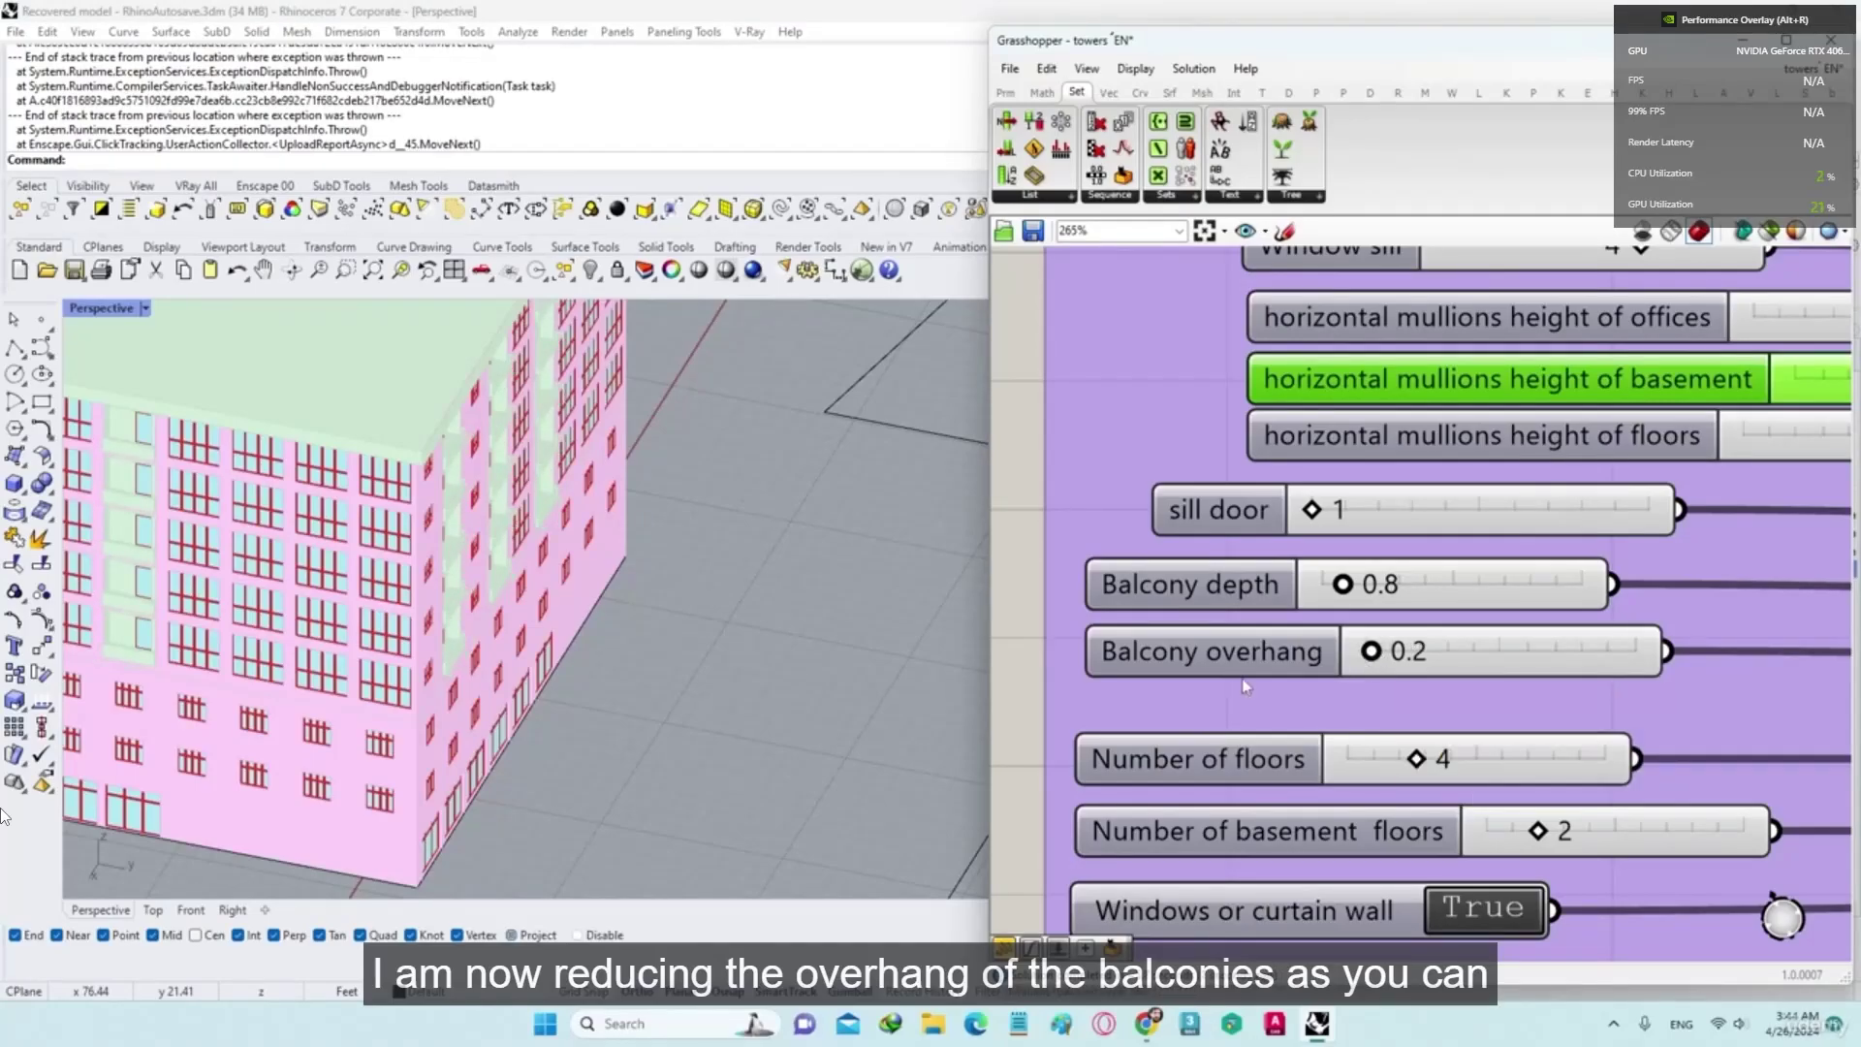
right_click_drag(542, 669, 749, 572)
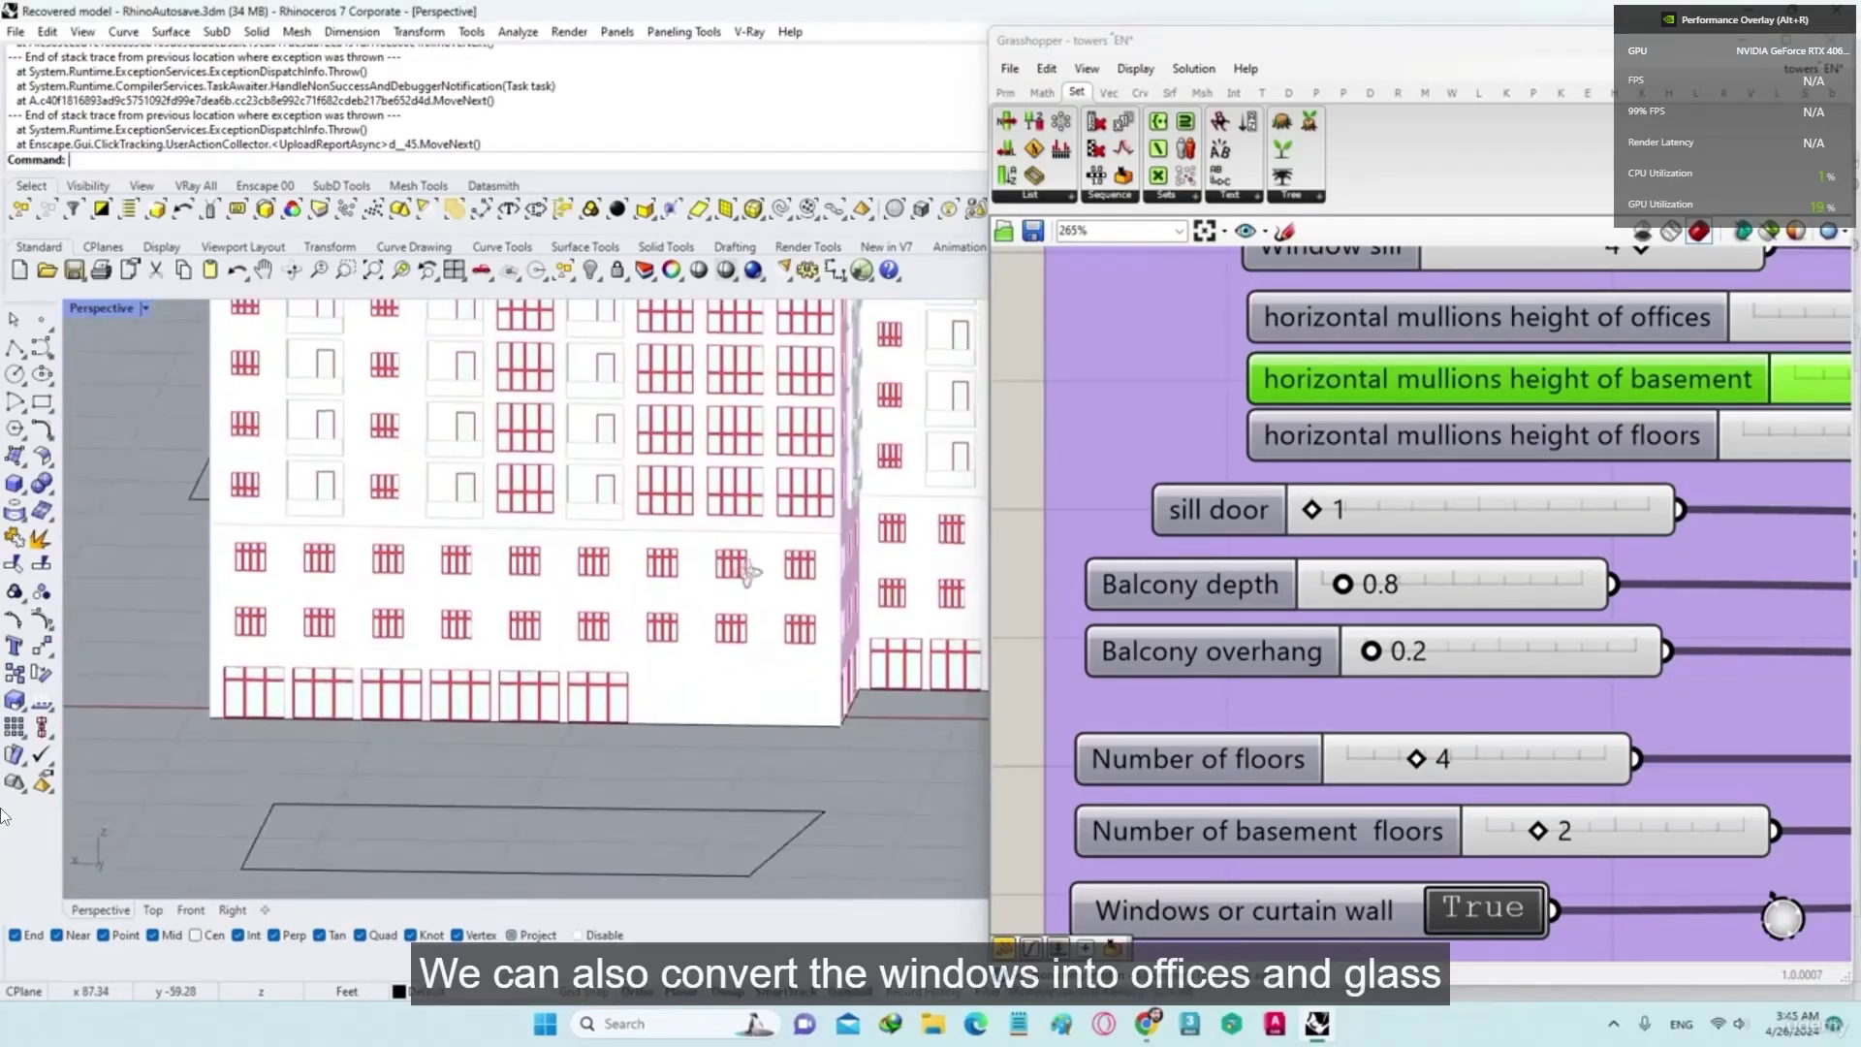
Step: Set the Windows or curtain wall toggle to False to convert the basement windows into glazed office fronts
scroll(593, 685, "up", 9)
scroll(1285, 649, "down", 1)
right_click_drag(1284, 649, 1283, 385)
right_click_drag(1223, 691, 1214, 624)
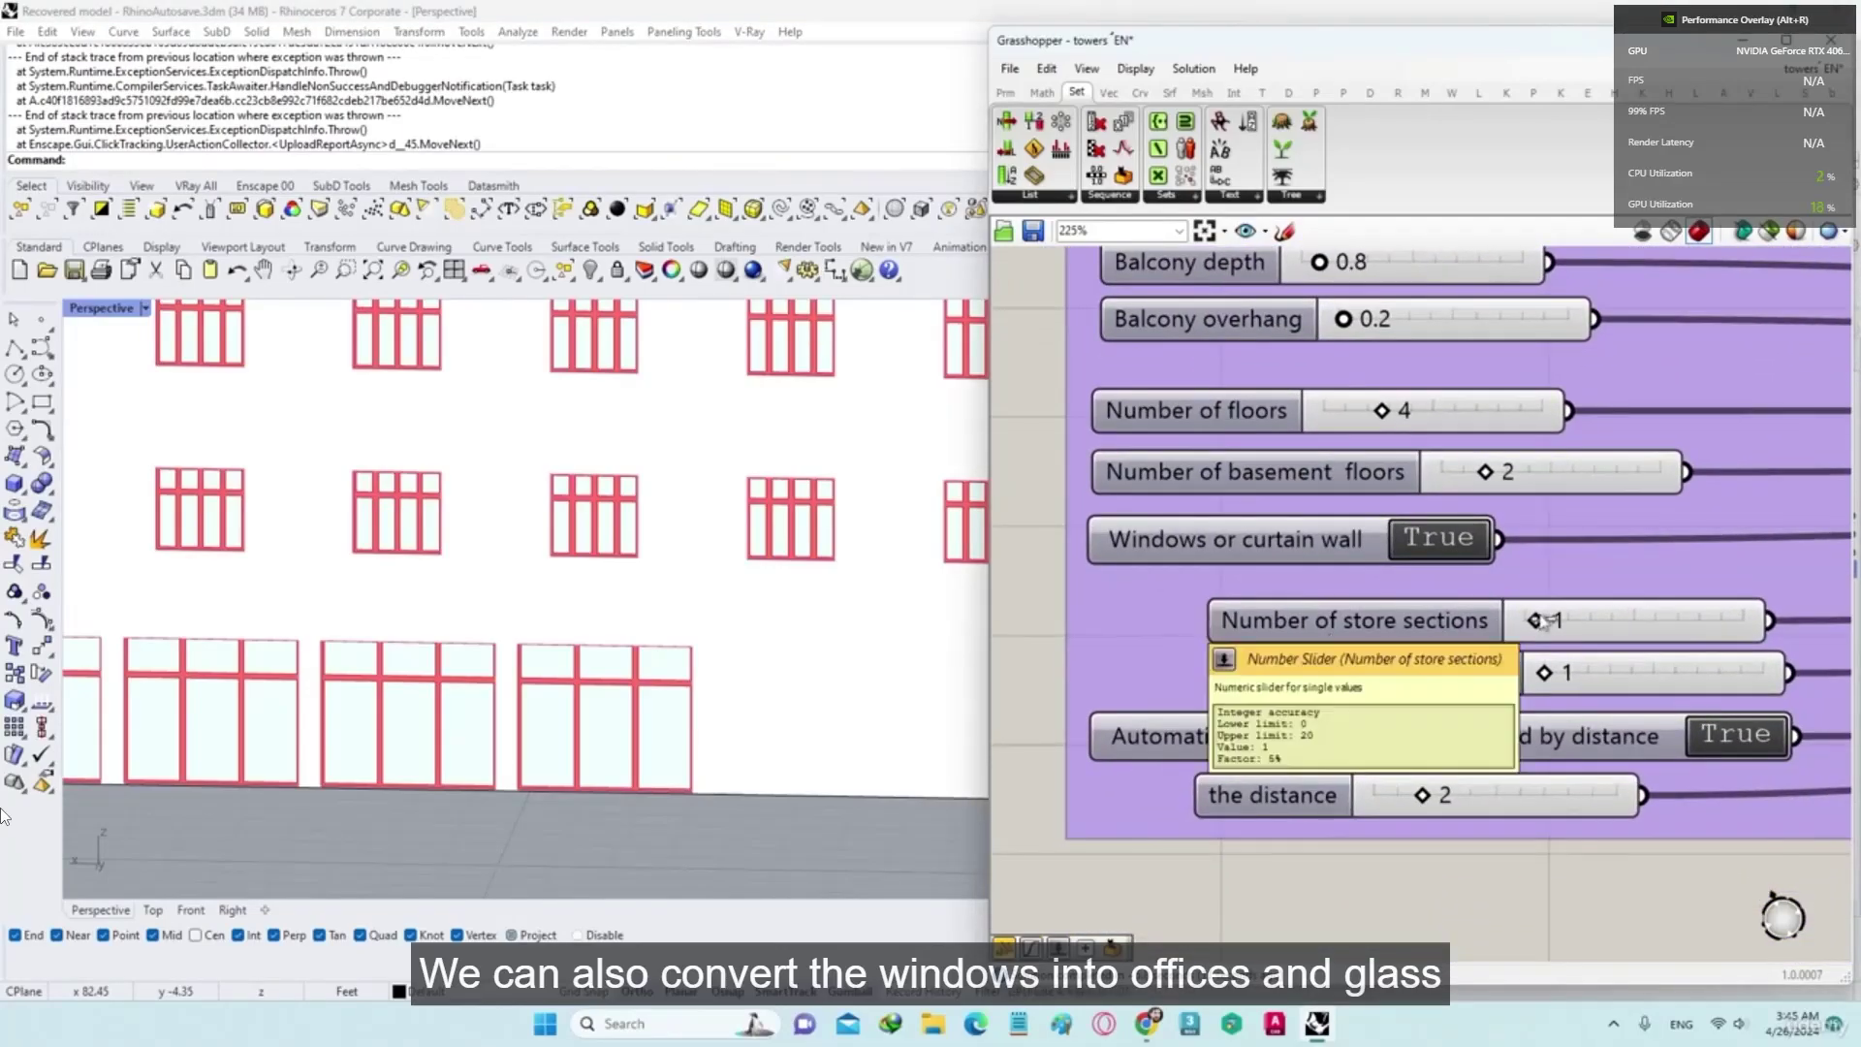
right_click_drag(1480, 689, 1480, 773)
scroll(676, 732, "down", 3)
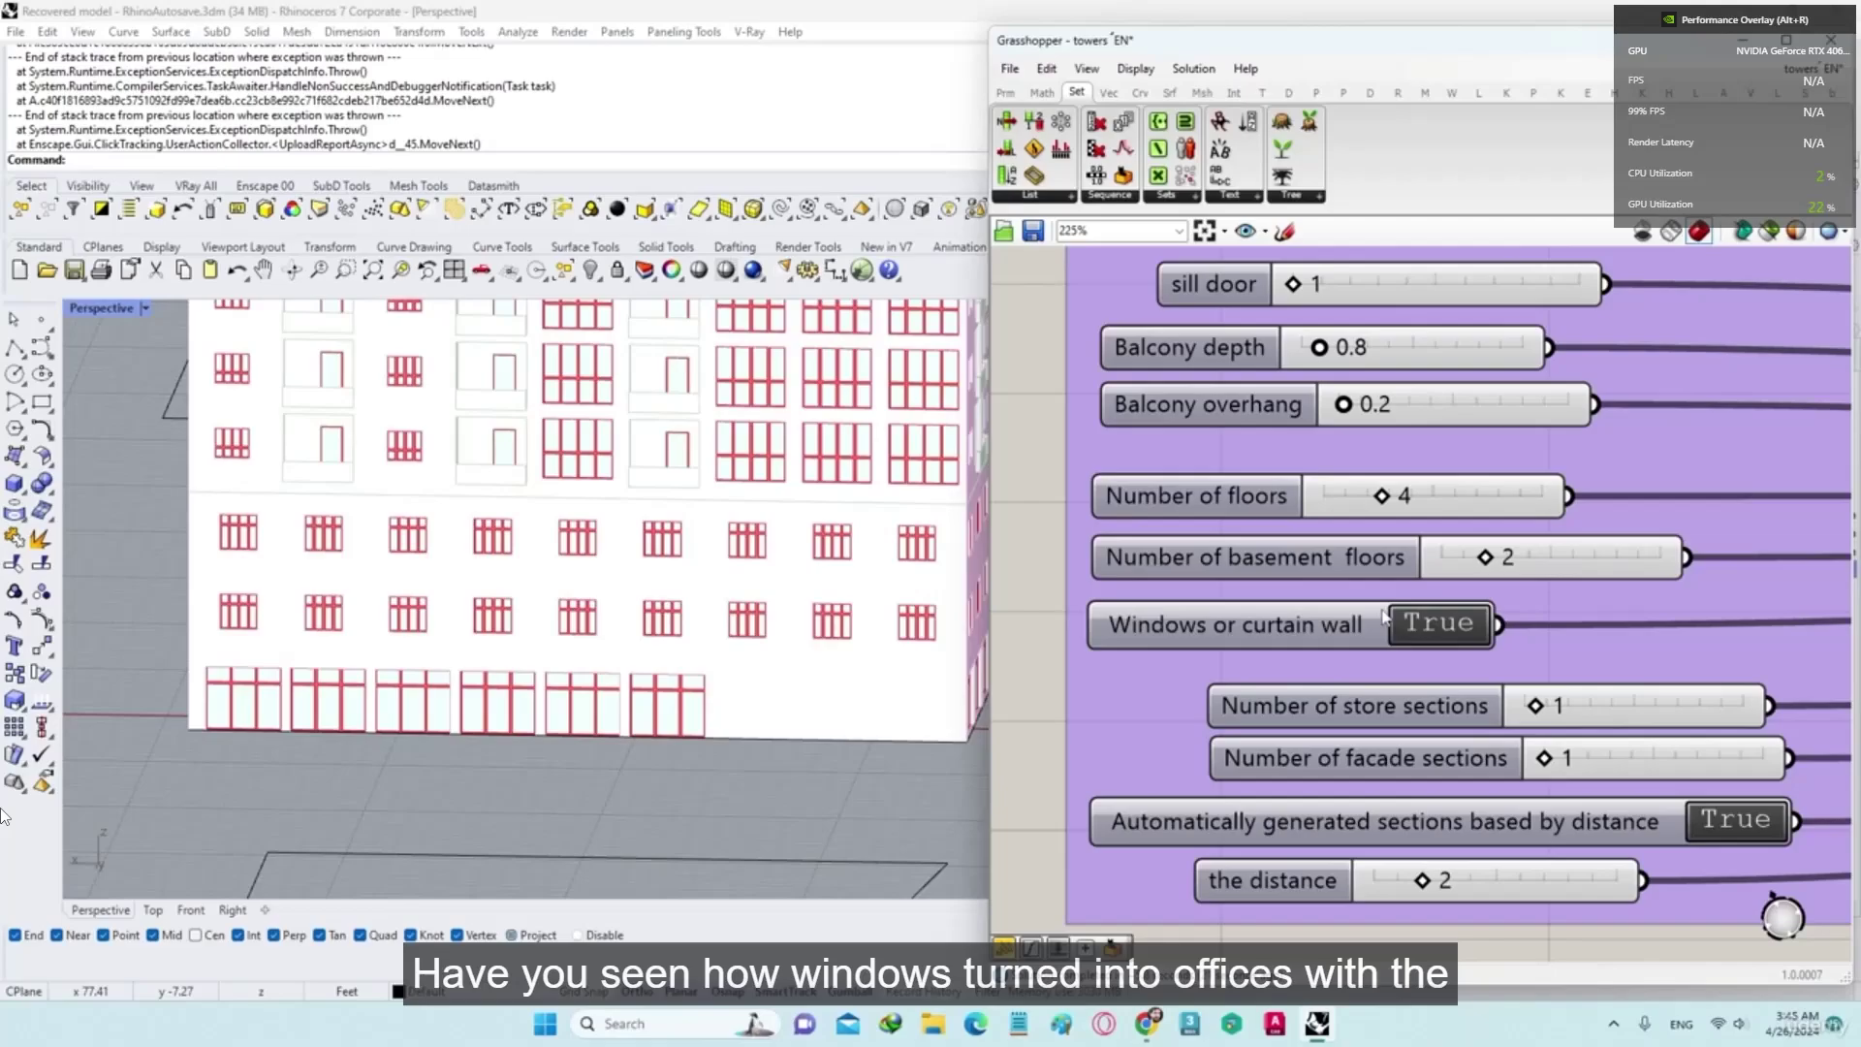
right_click_drag(635, 751, 761, 669)
Step: Set the building's Number of floors to 10 and bring the whole tower into view
right_click_drag(1273, 601, 1290, 734)
scroll(662, 688, "down", 3)
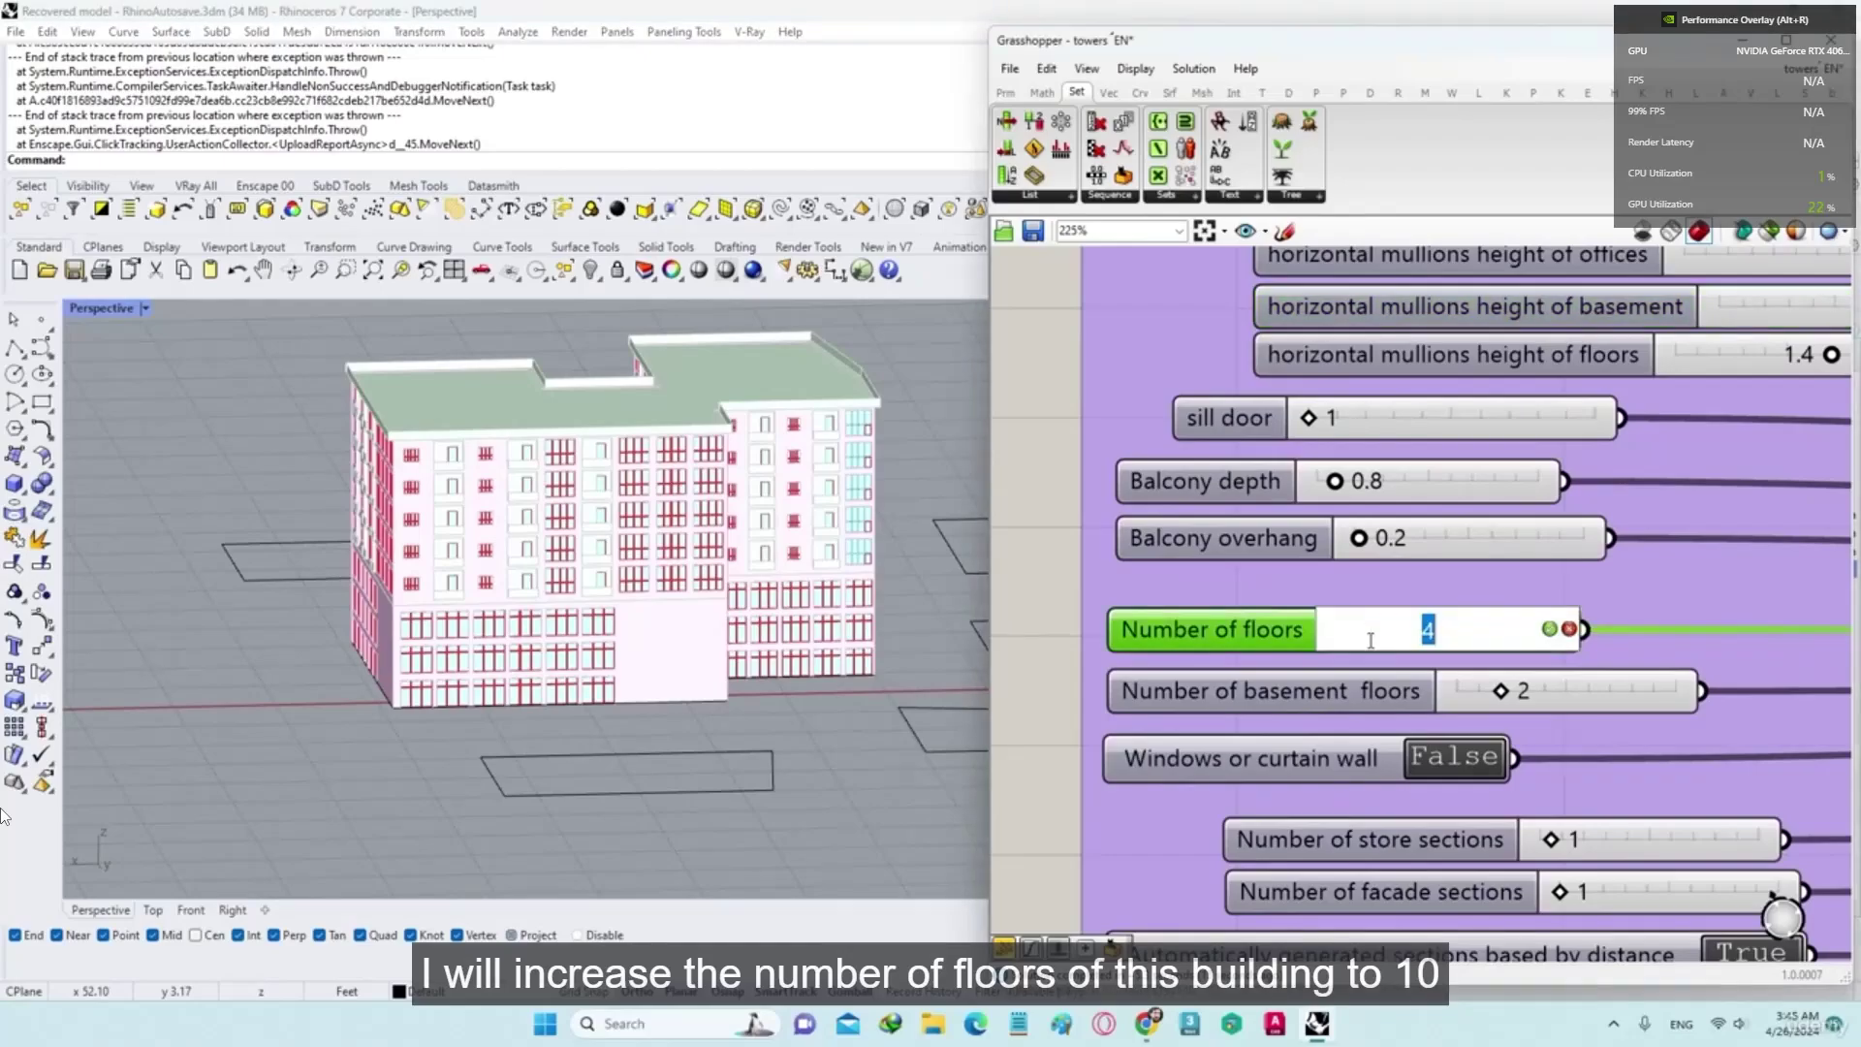
type("10")
key("Return")
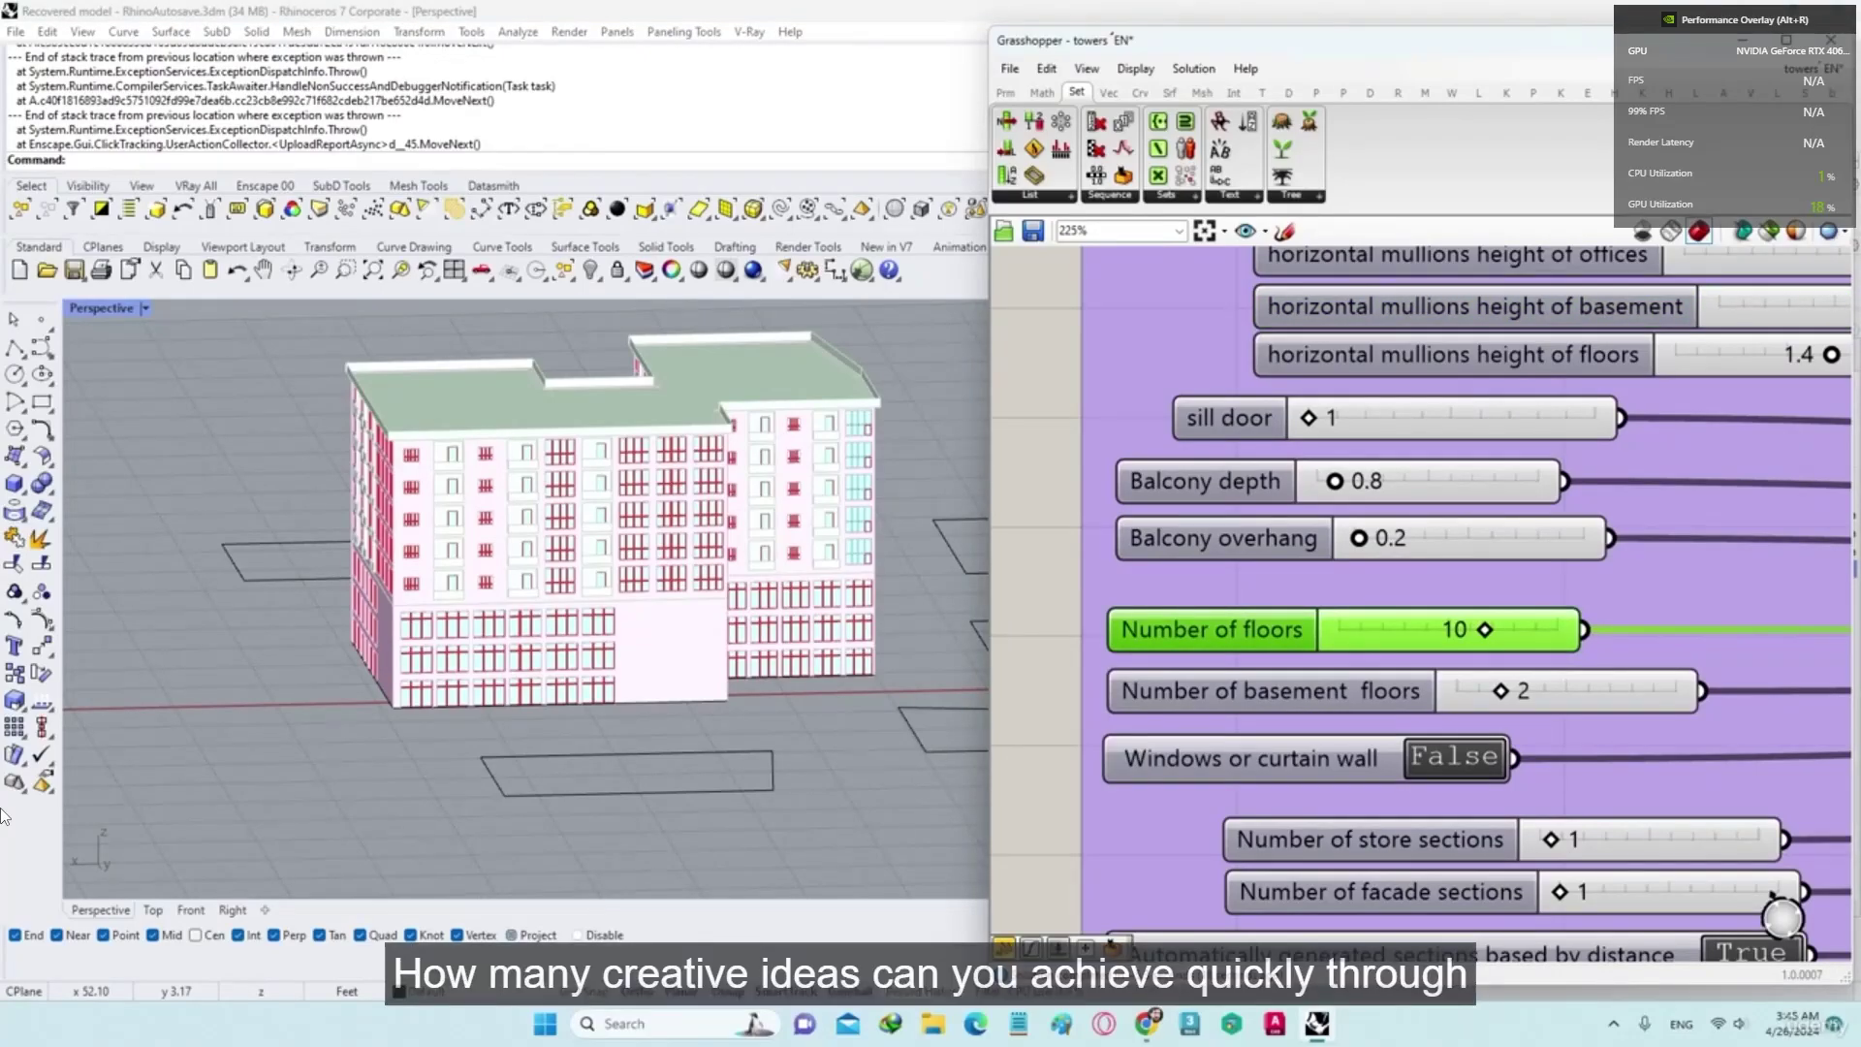
right_click_drag(515, 543, 510, 725, "shift")
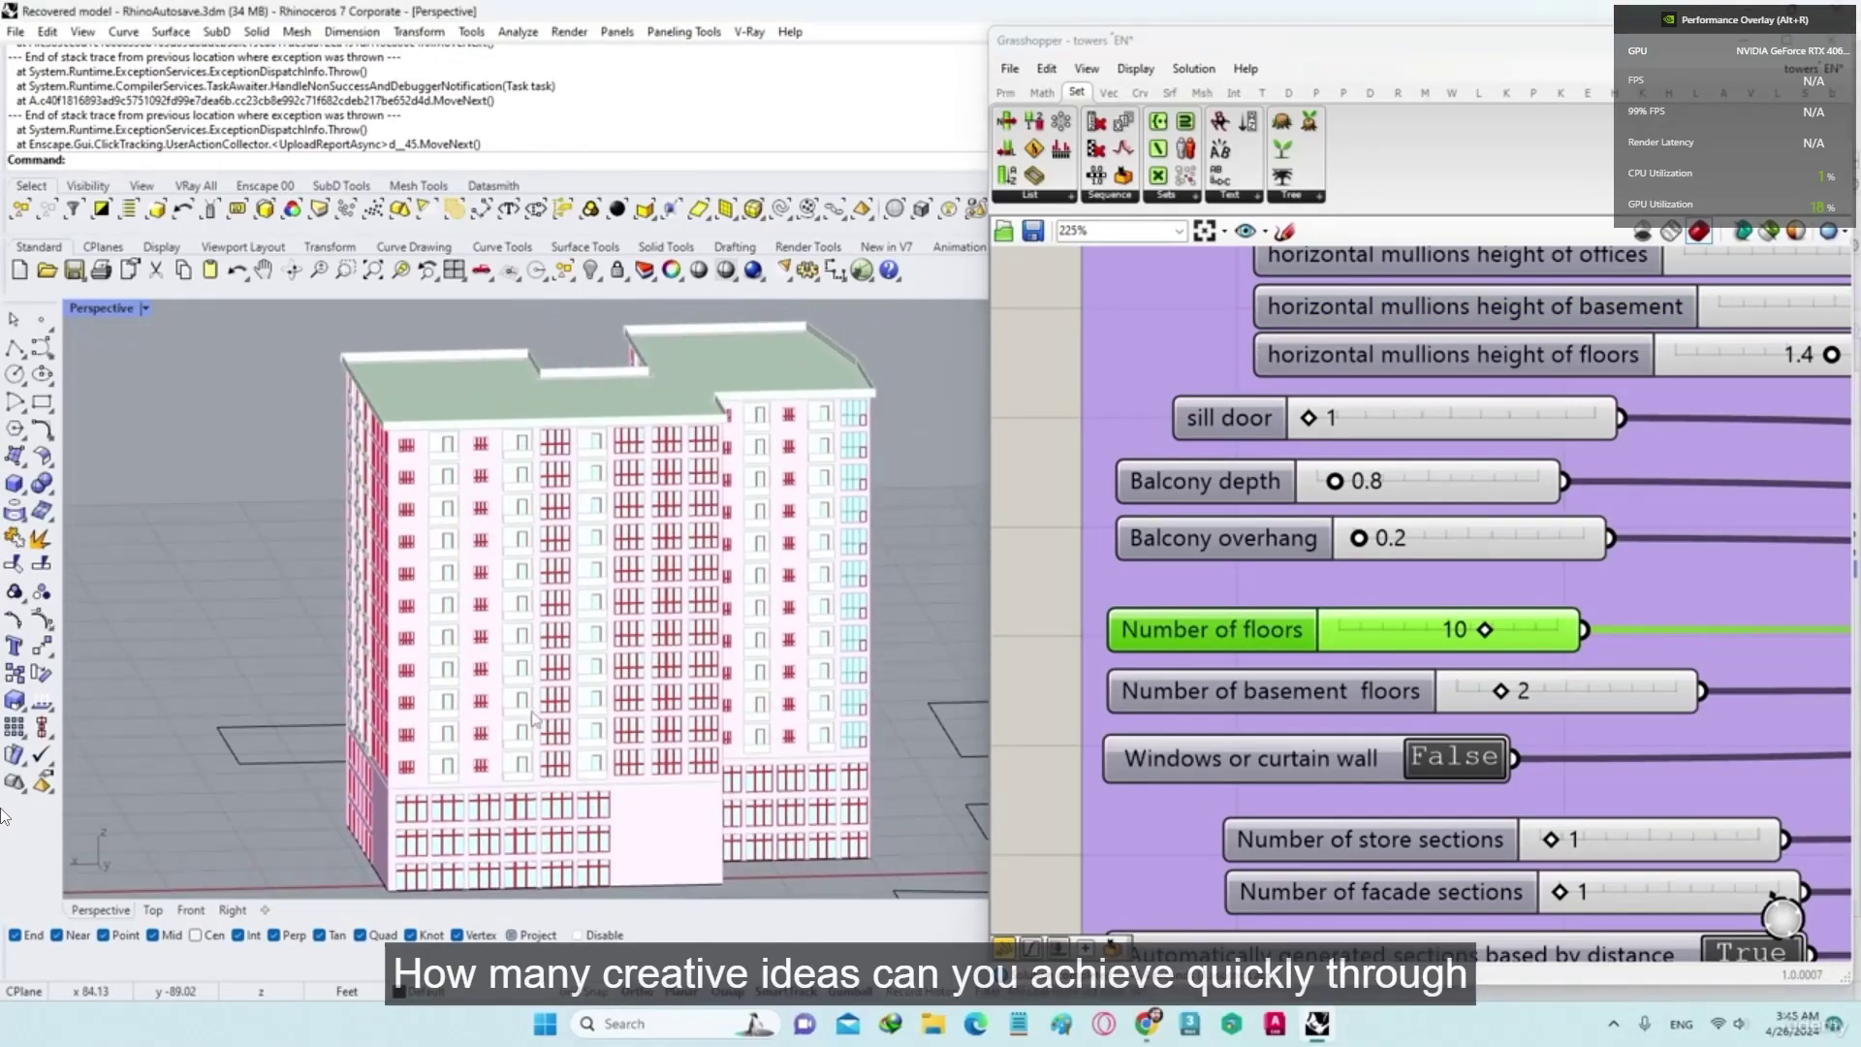
Step: Set the Building overhang to 1.50
right_click_drag(1250, 339, 1236, 834)
right_click_drag(1275, 291, 1276, 648)
double_click(1408, 510)
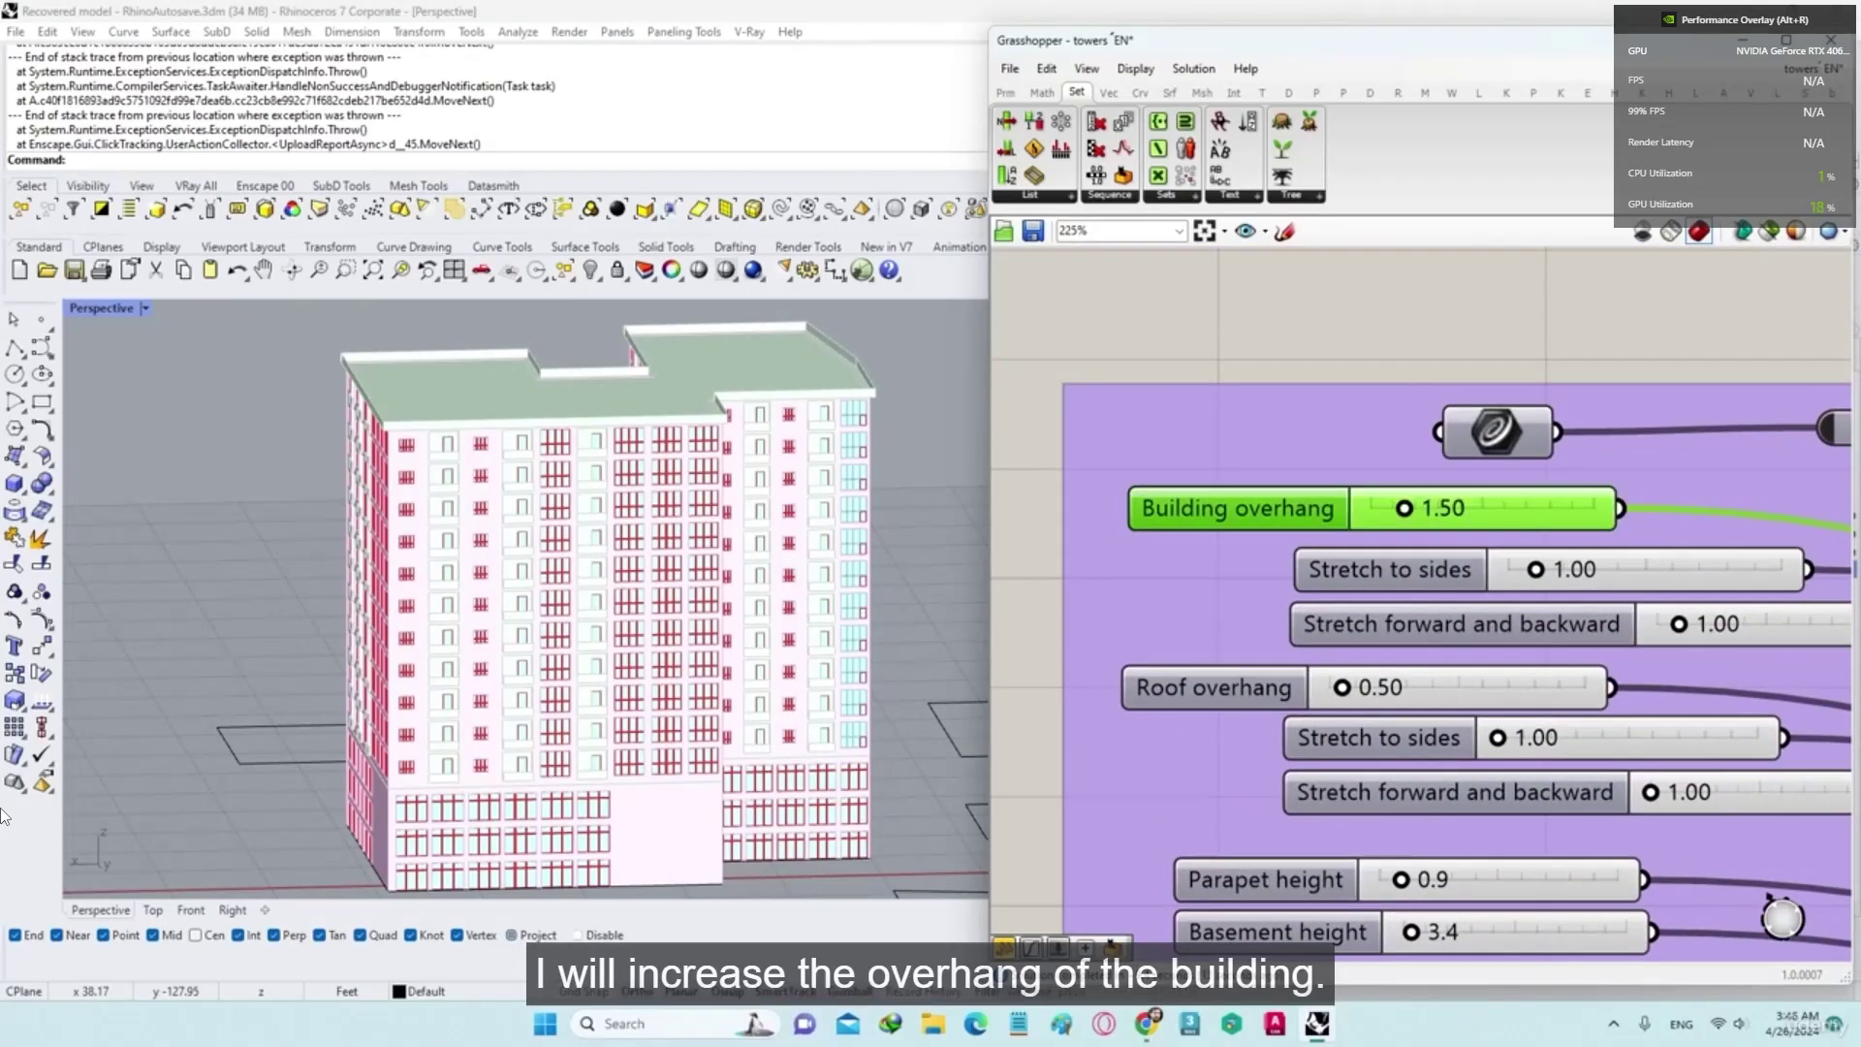
Step: Examine the overhang of the upper floors above the basement from several angles and review the script's remaining facade and floor sliders
scroll(549, 685, "up", 6)
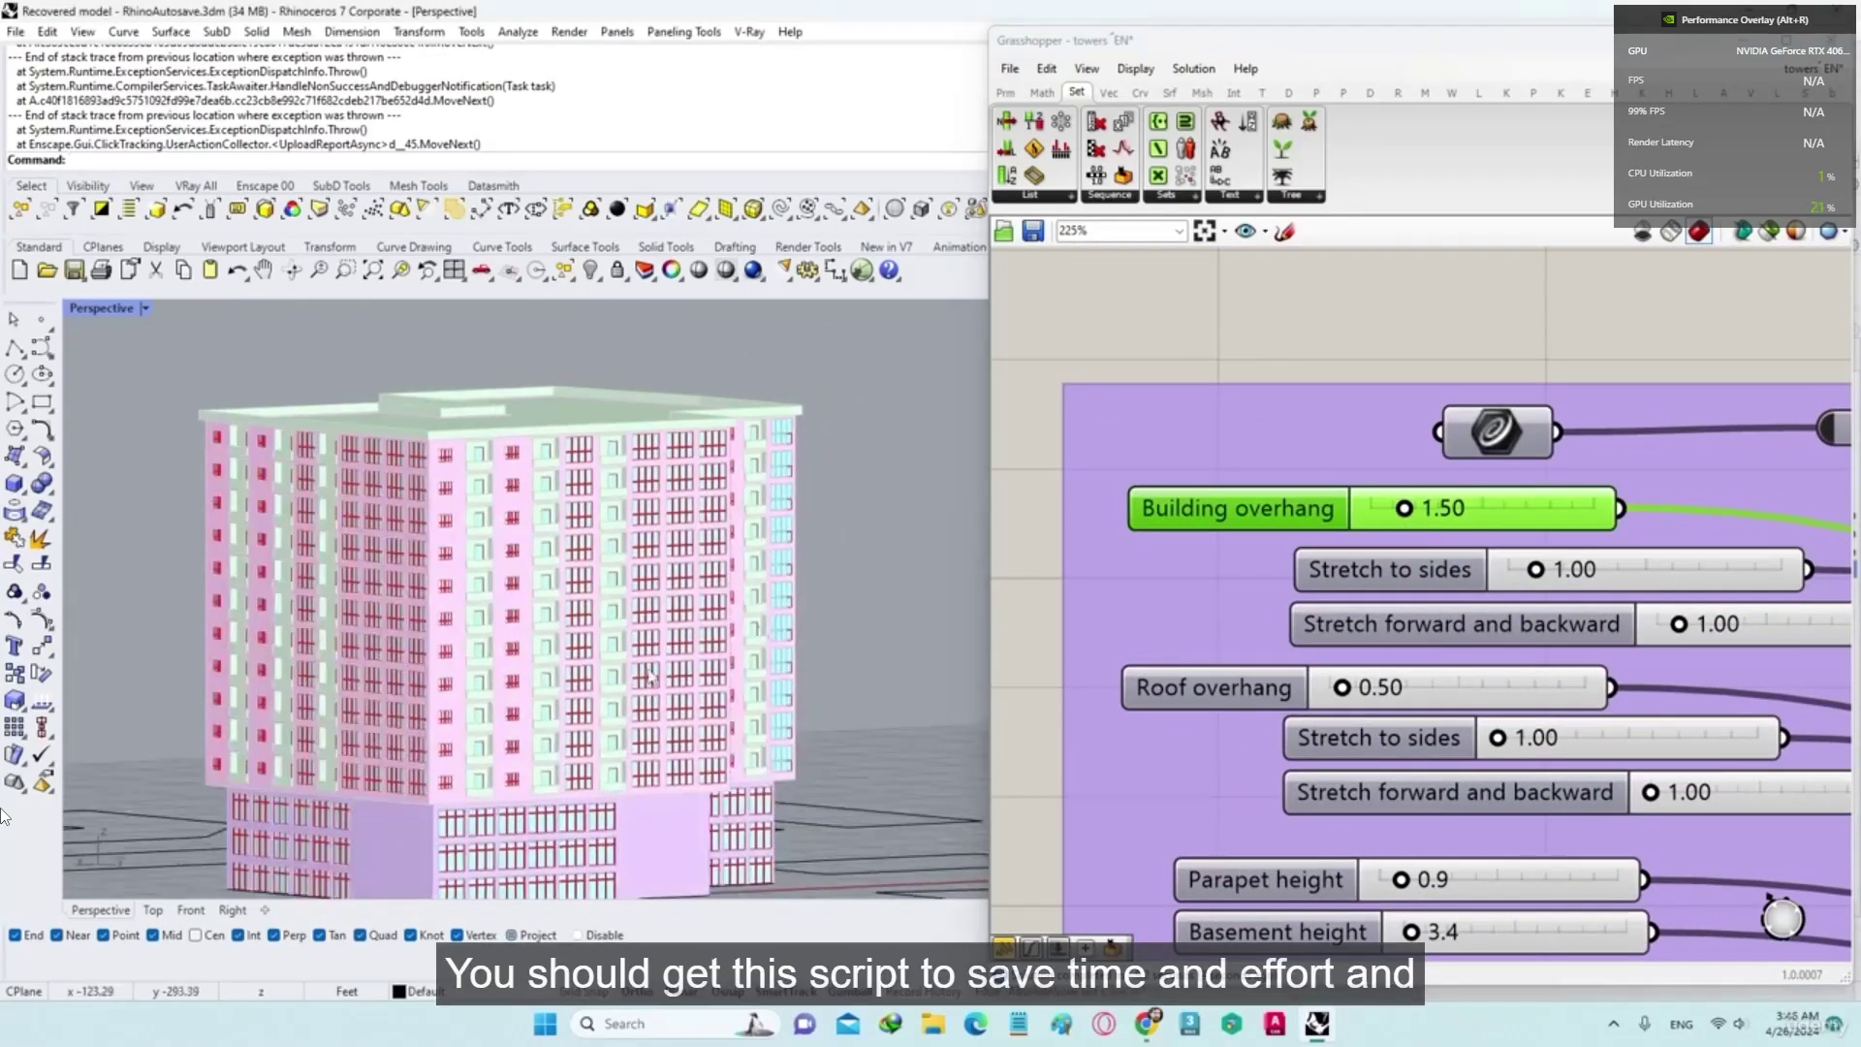
scroll(548, 685, "down", 5)
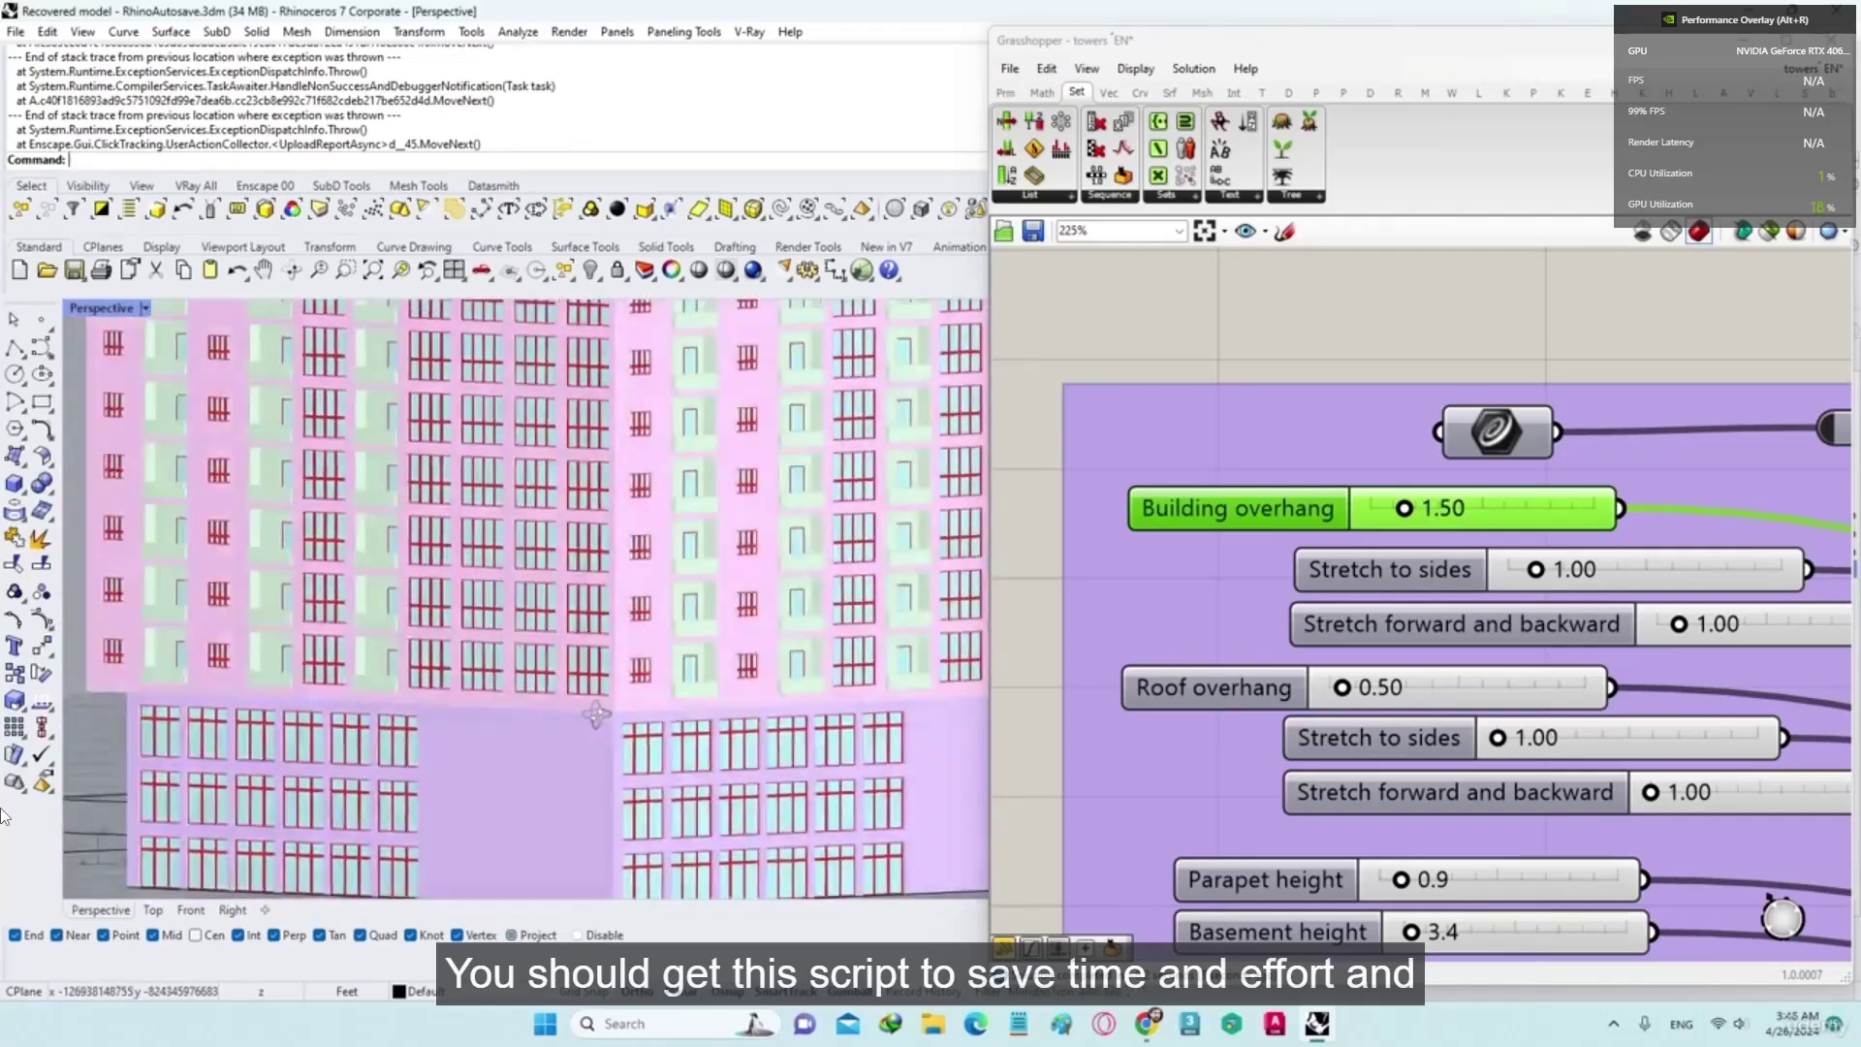
right_click_drag(548, 685, 567, 775)
scroll(914, 777, "down", 2)
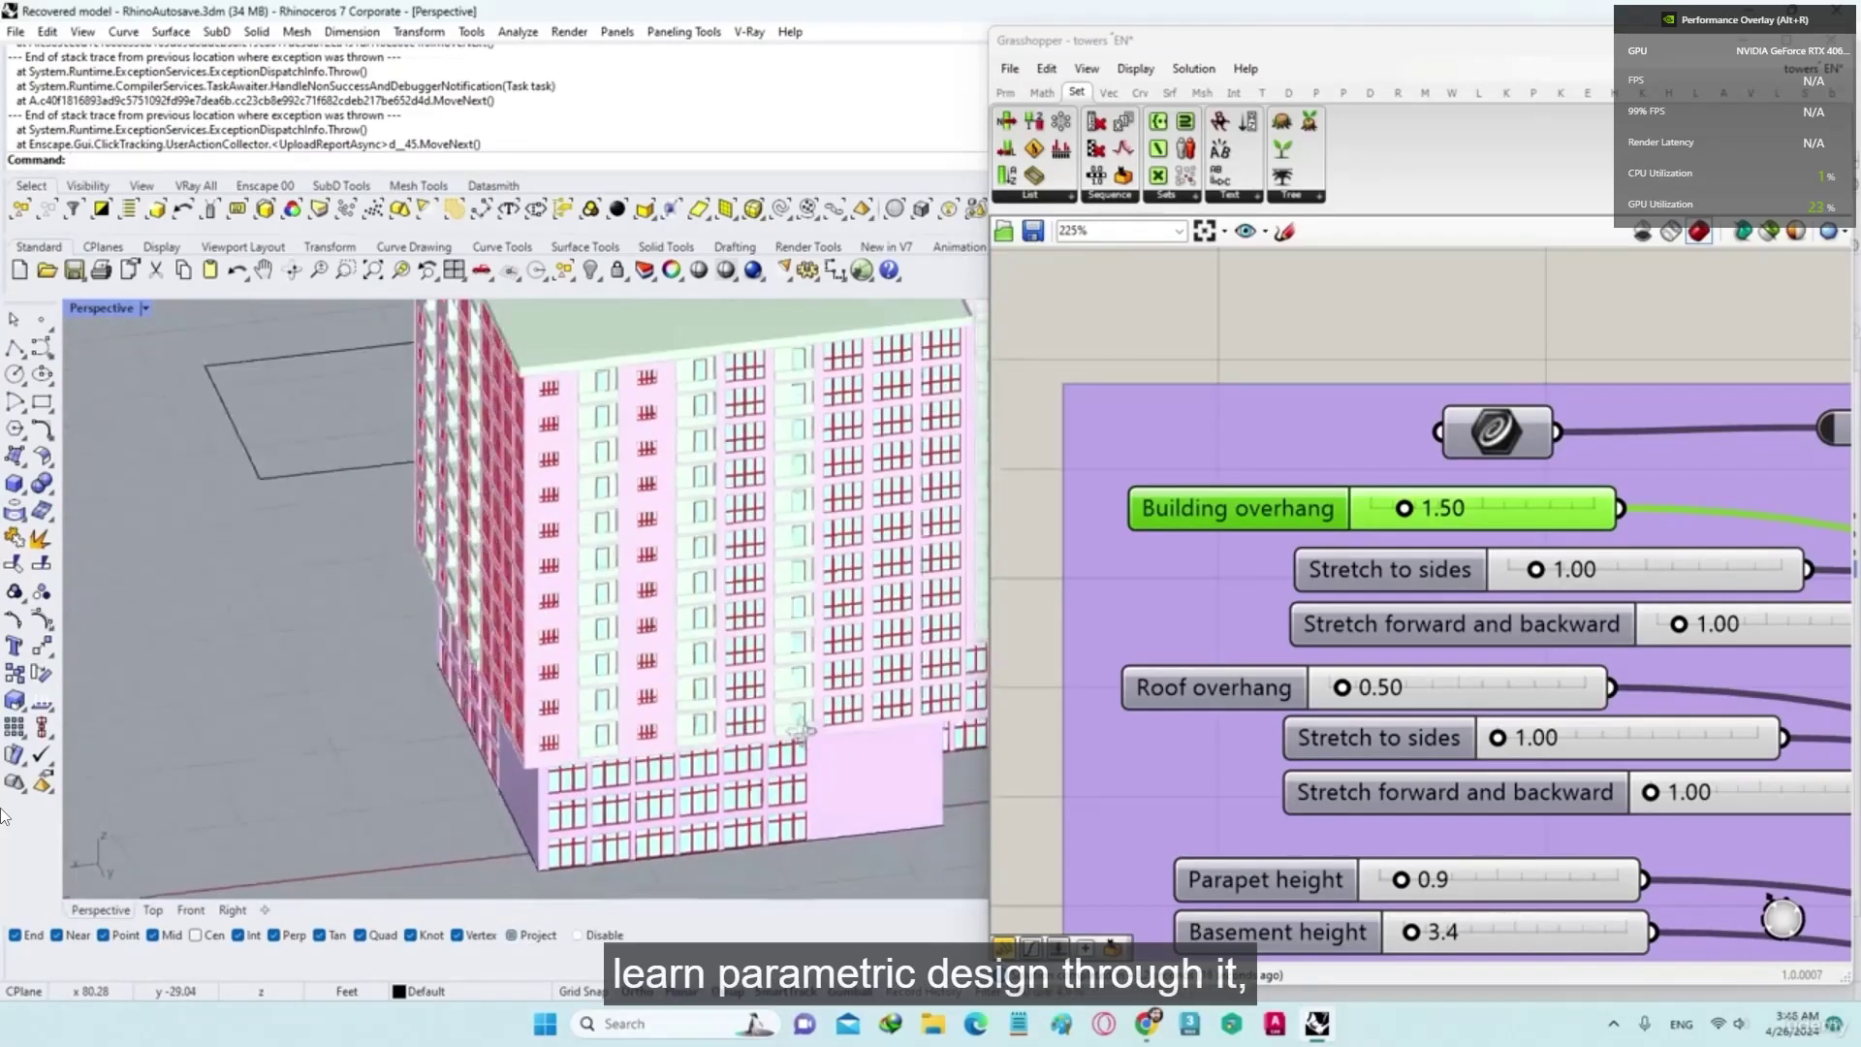
right_click_drag(801, 731, 823, 693)
right_click_drag(1132, 766, 1126, 486)
right_click_drag(1172, 606, 1178, 353)
right_click_drag(1194, 654, 1149, 344)
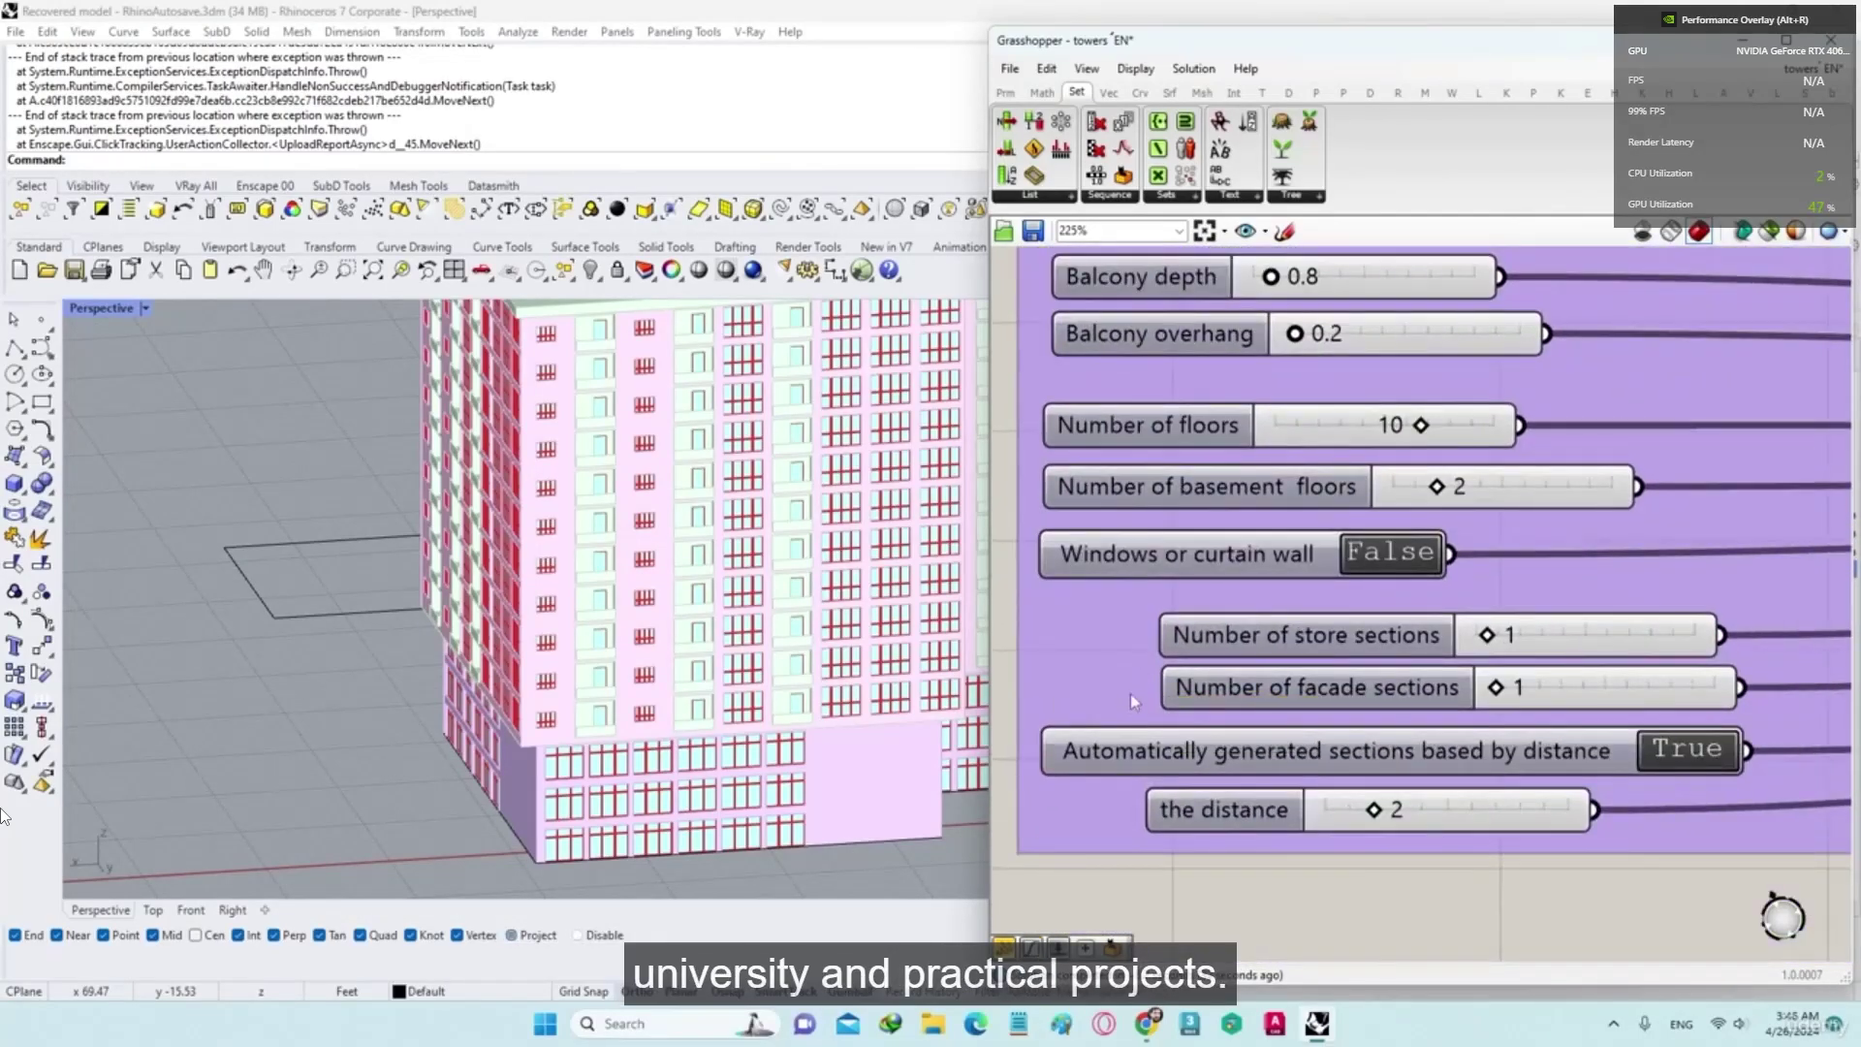
Step: Set the Storefront sections slider to 5 and view the basement storefront windows
right_click_drag(1130, 694, 1126, 673)
right_click_drag(1130, 404, 1155, 823)
right_click_drag(1140, 330, 1137, 819)
right_click_drag(1129, 591, 1130, 645)
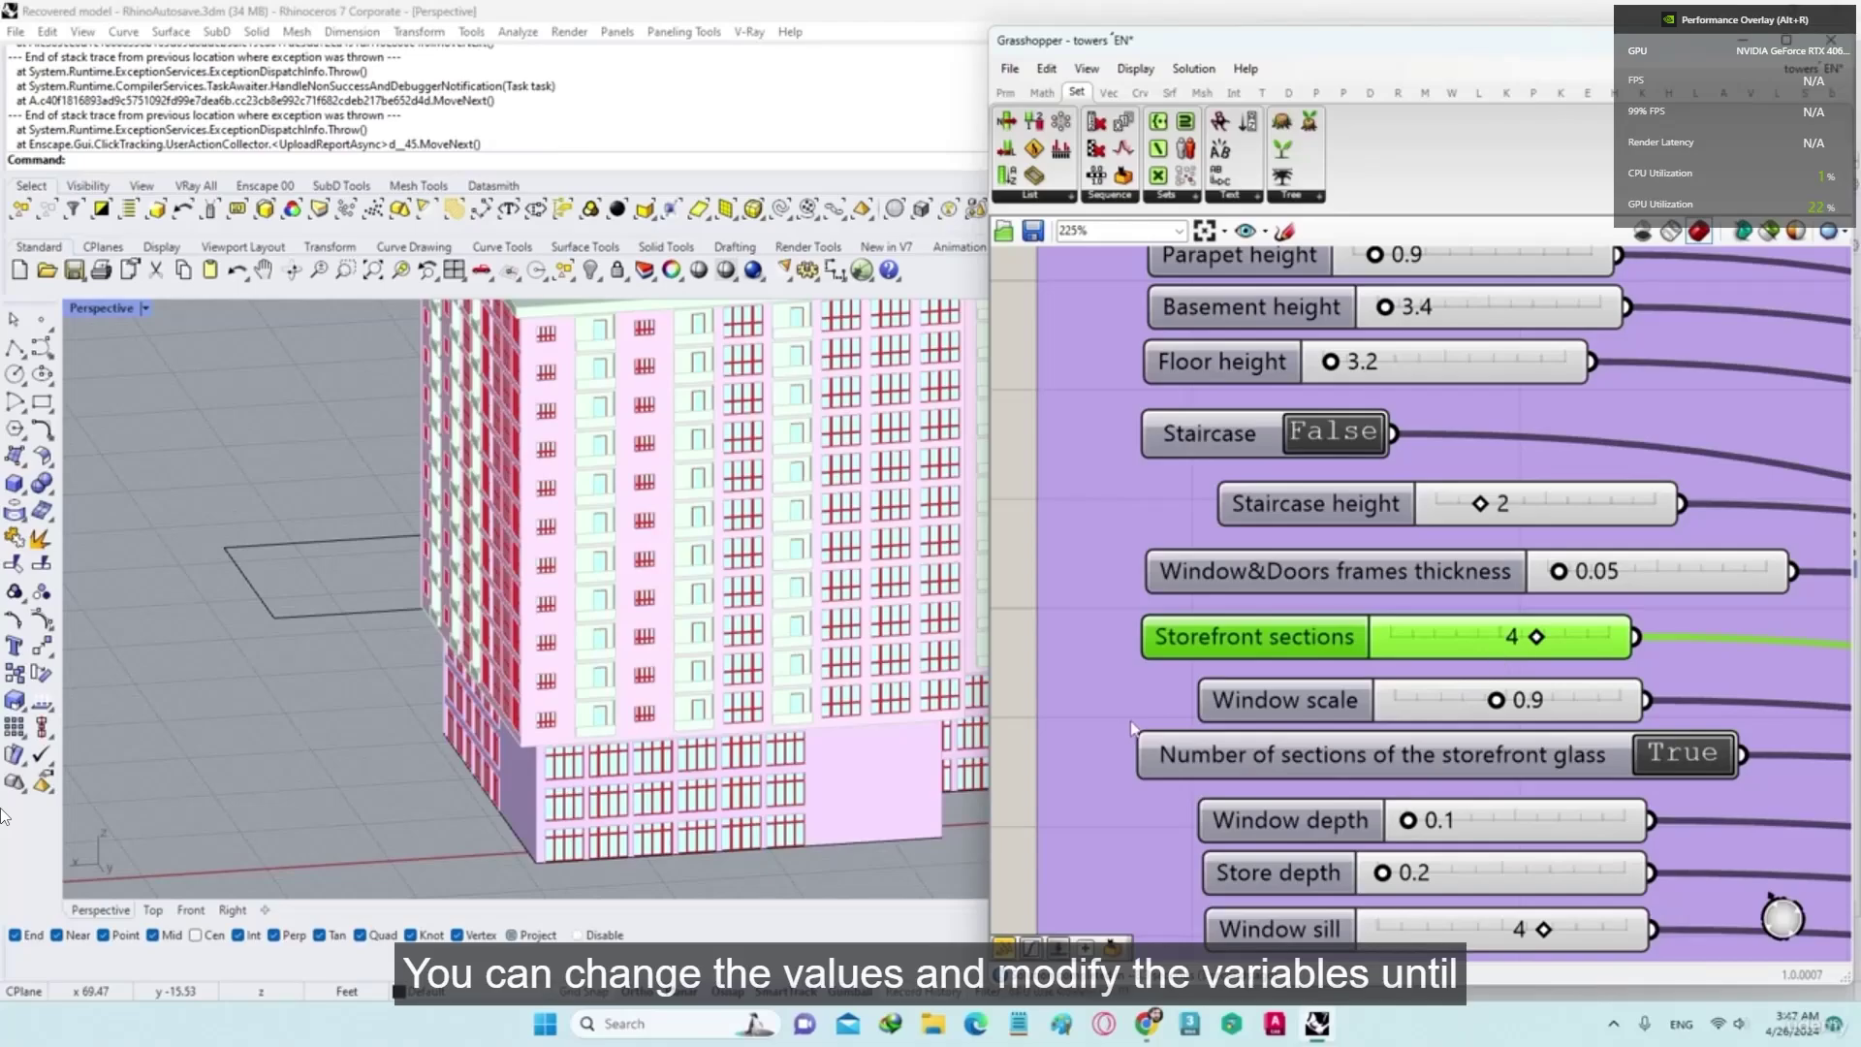
right_click_drag(1133, 727, 1120, 715)
scroll(748, 577, "up", 6)
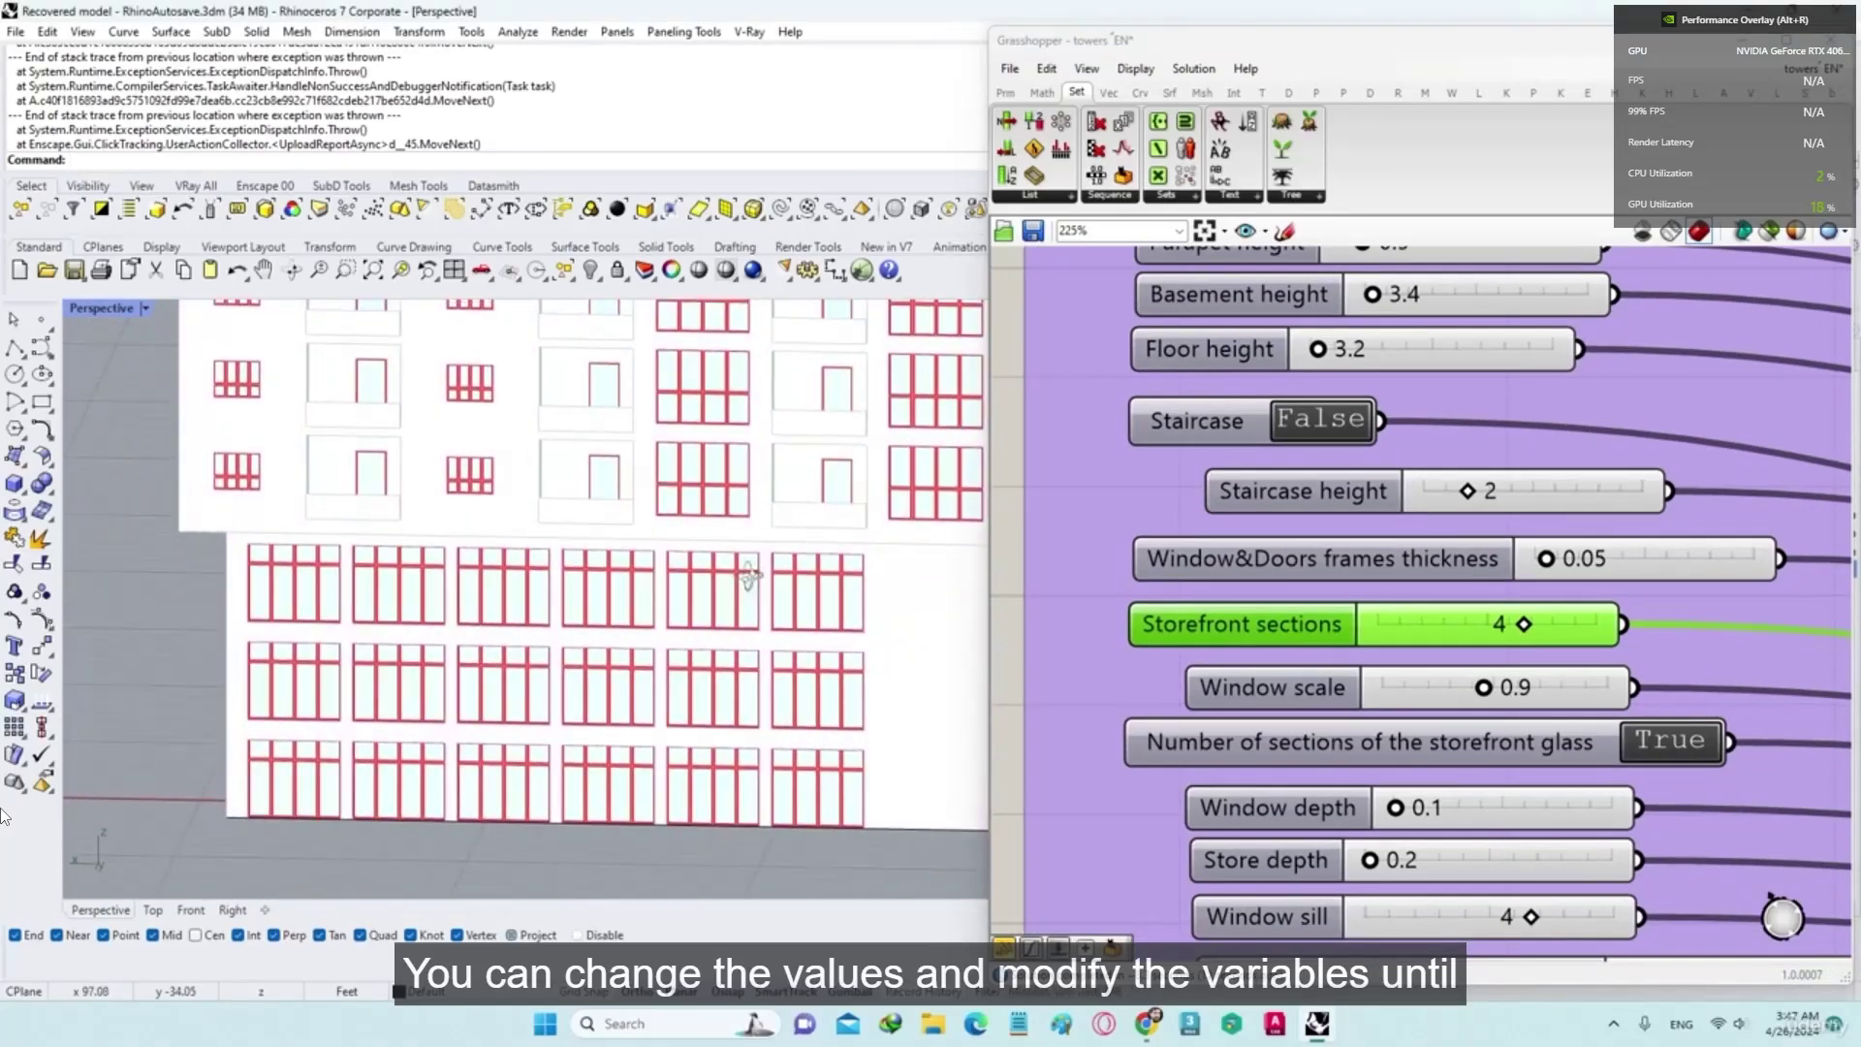
double_click(1471, 629)
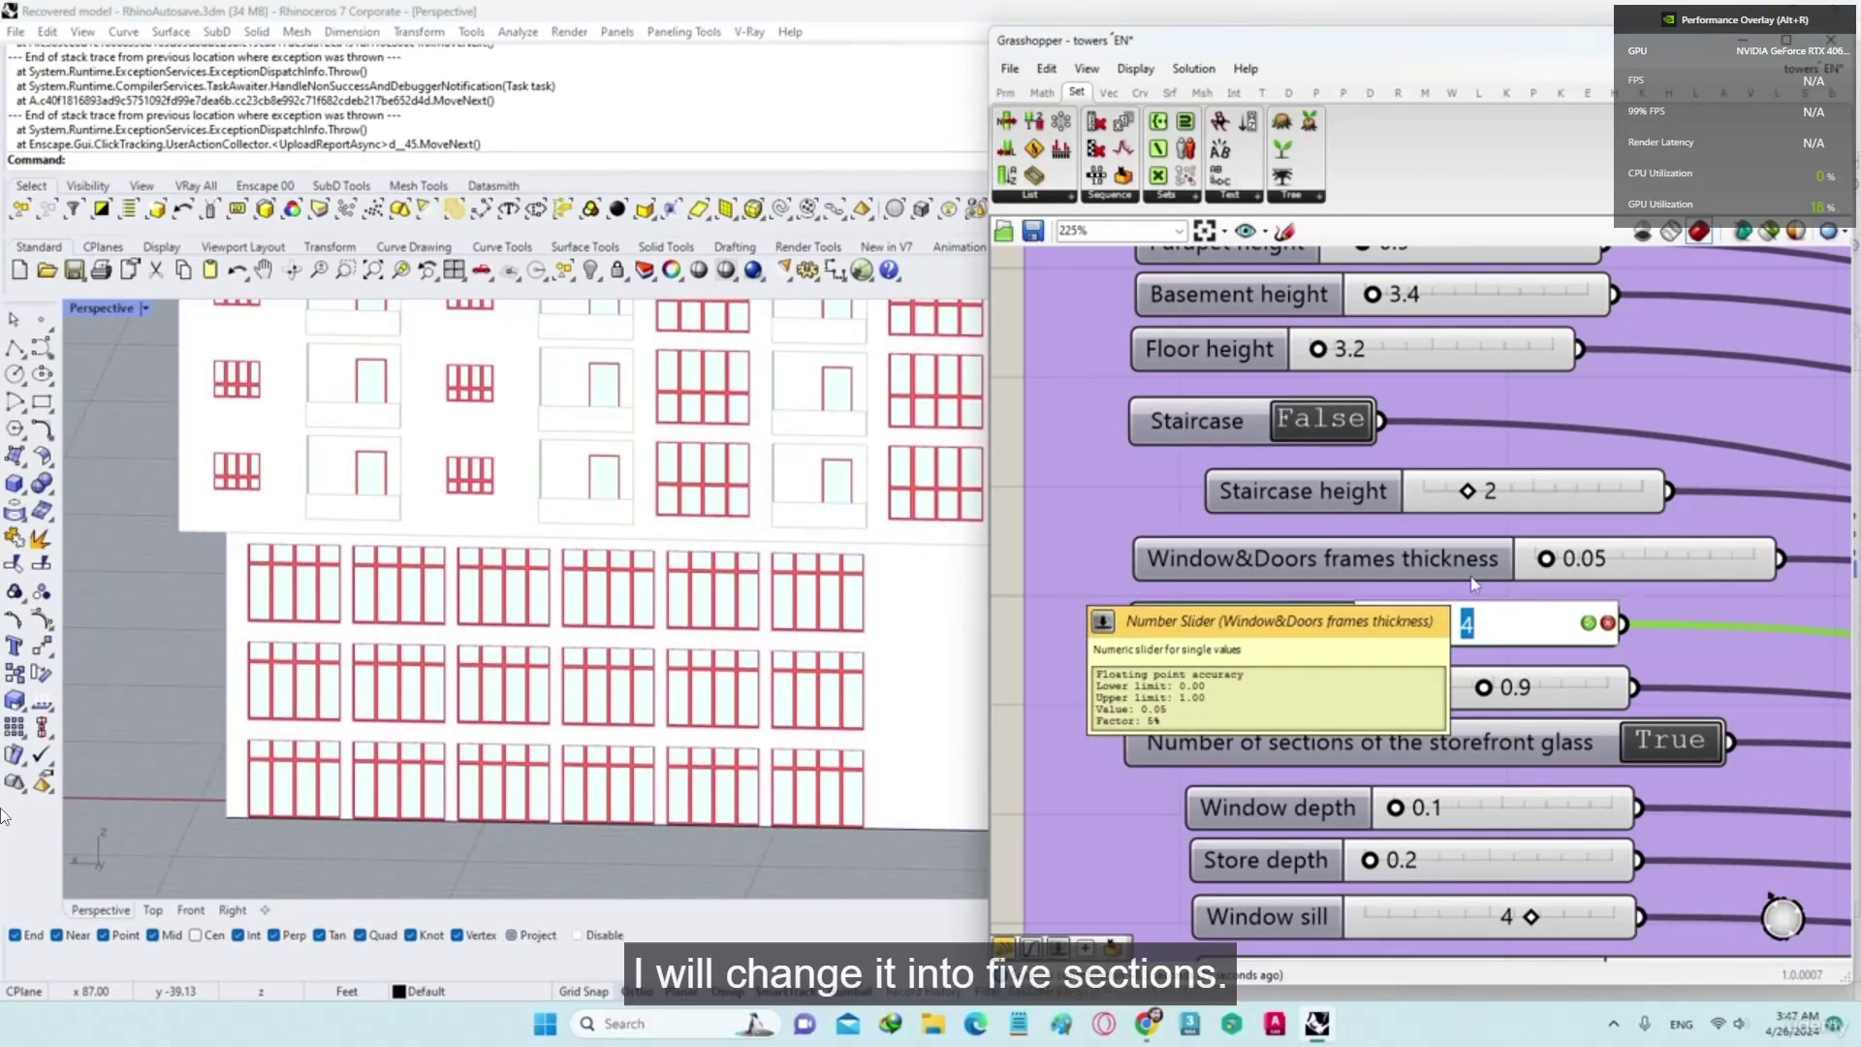
type("5")
key("Return")
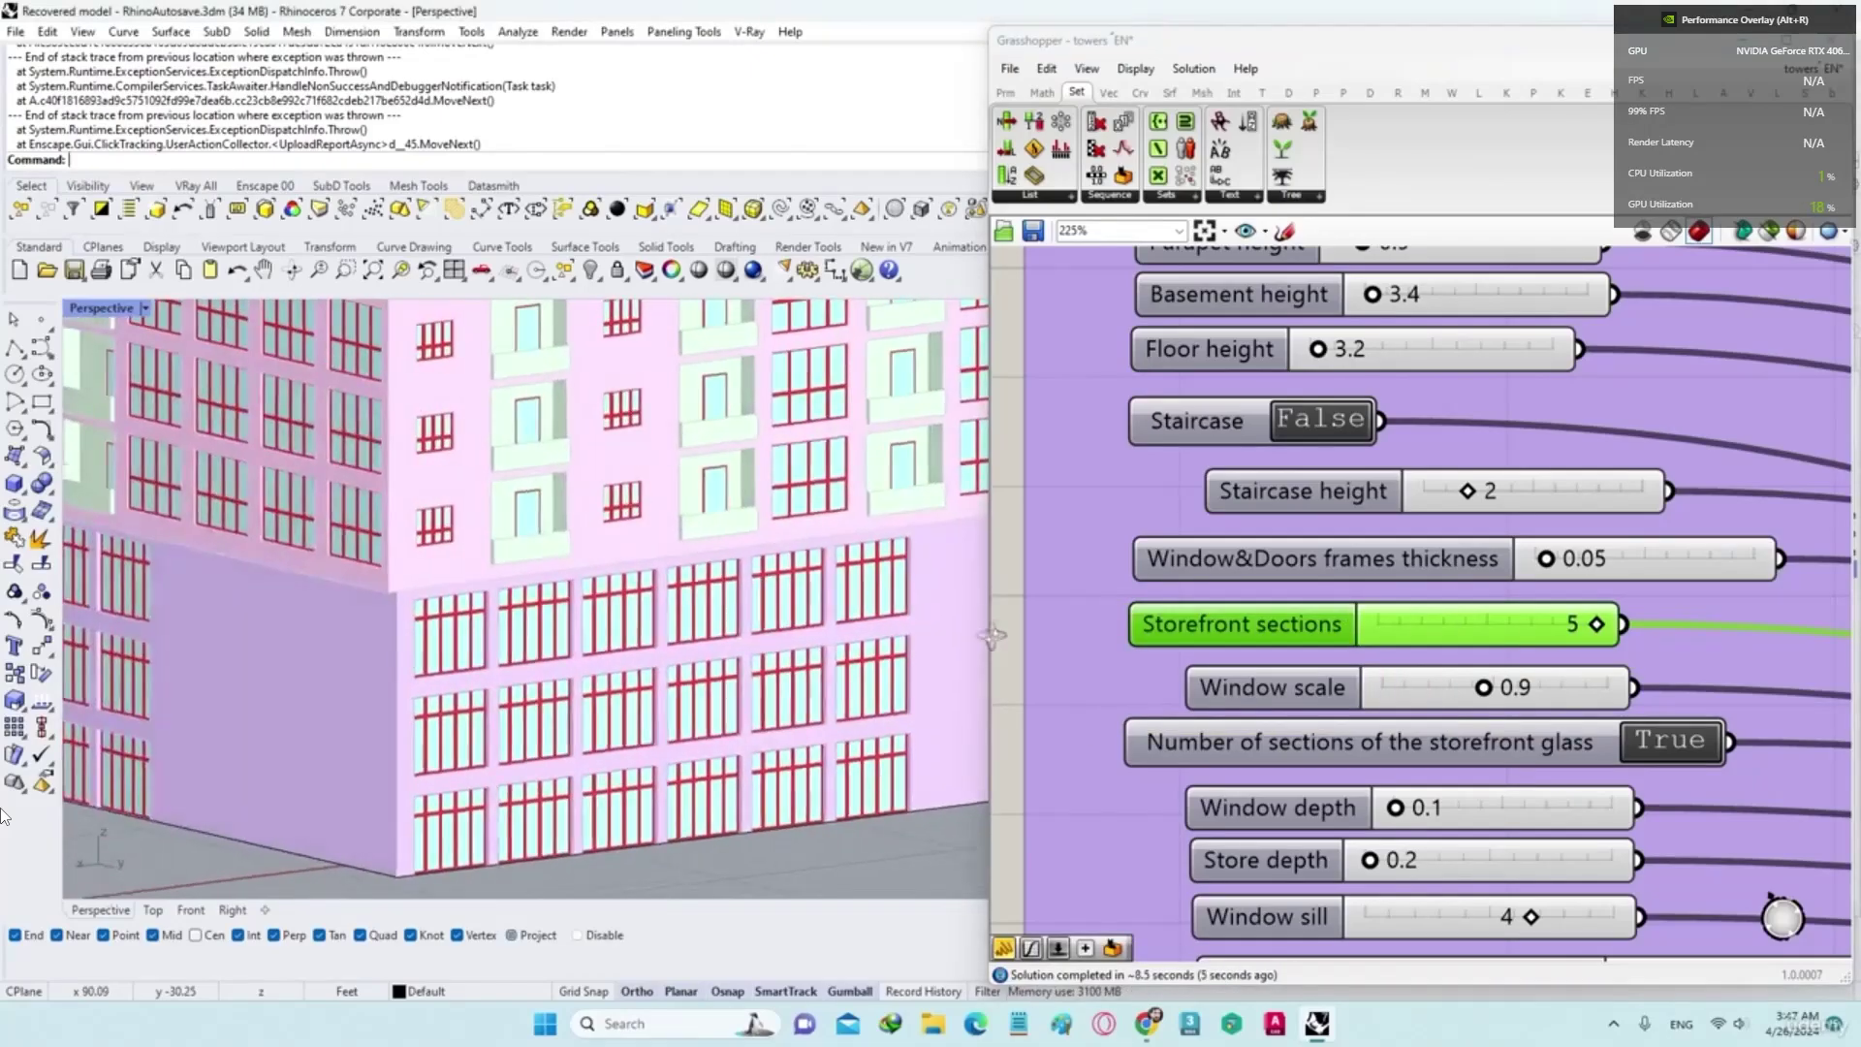
scroll(950, 688, "up", 2)
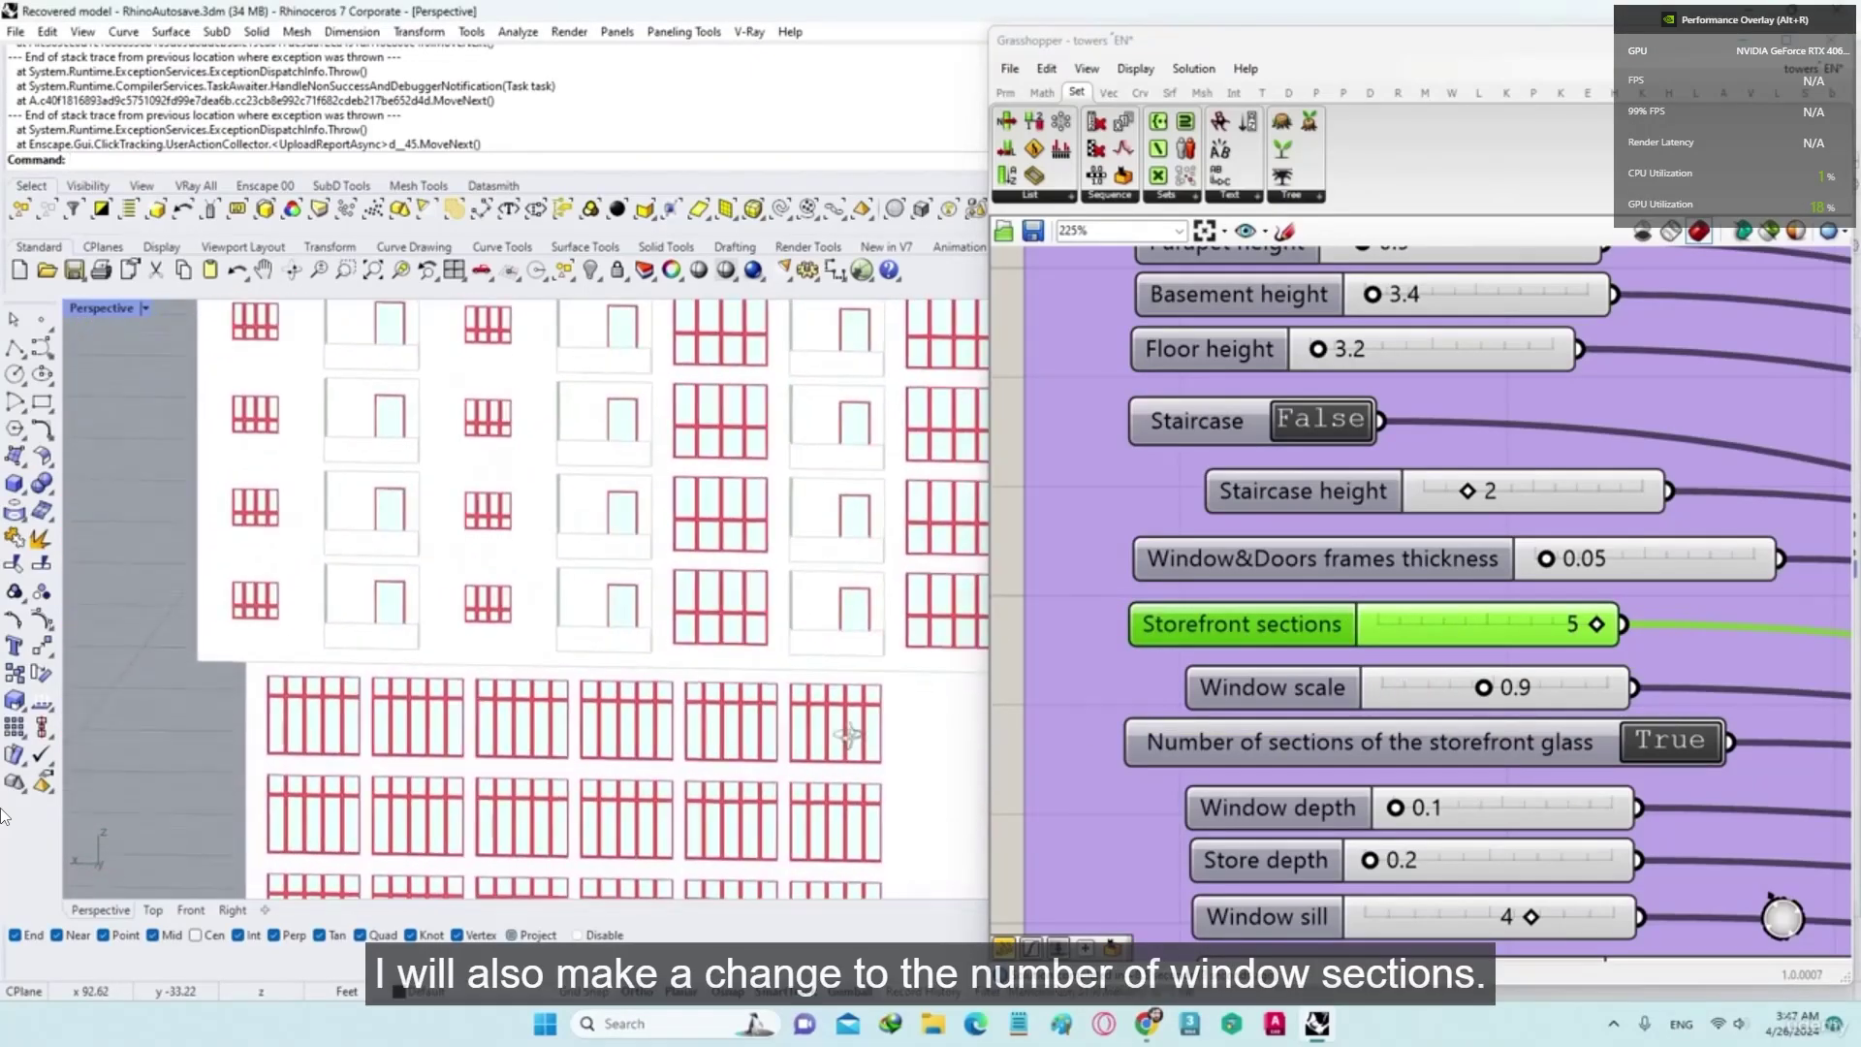
Step: Set the Window sill slider to 3 and view the window divisions on the upper floors
right_click_drag(1185, 630, 1195, 721)
right_click_drag(1217, 517, 1228, 828)
right_click_drag(1167, 599, 1110, 306)
right_click_drag(1160, 694, 1201, 664)
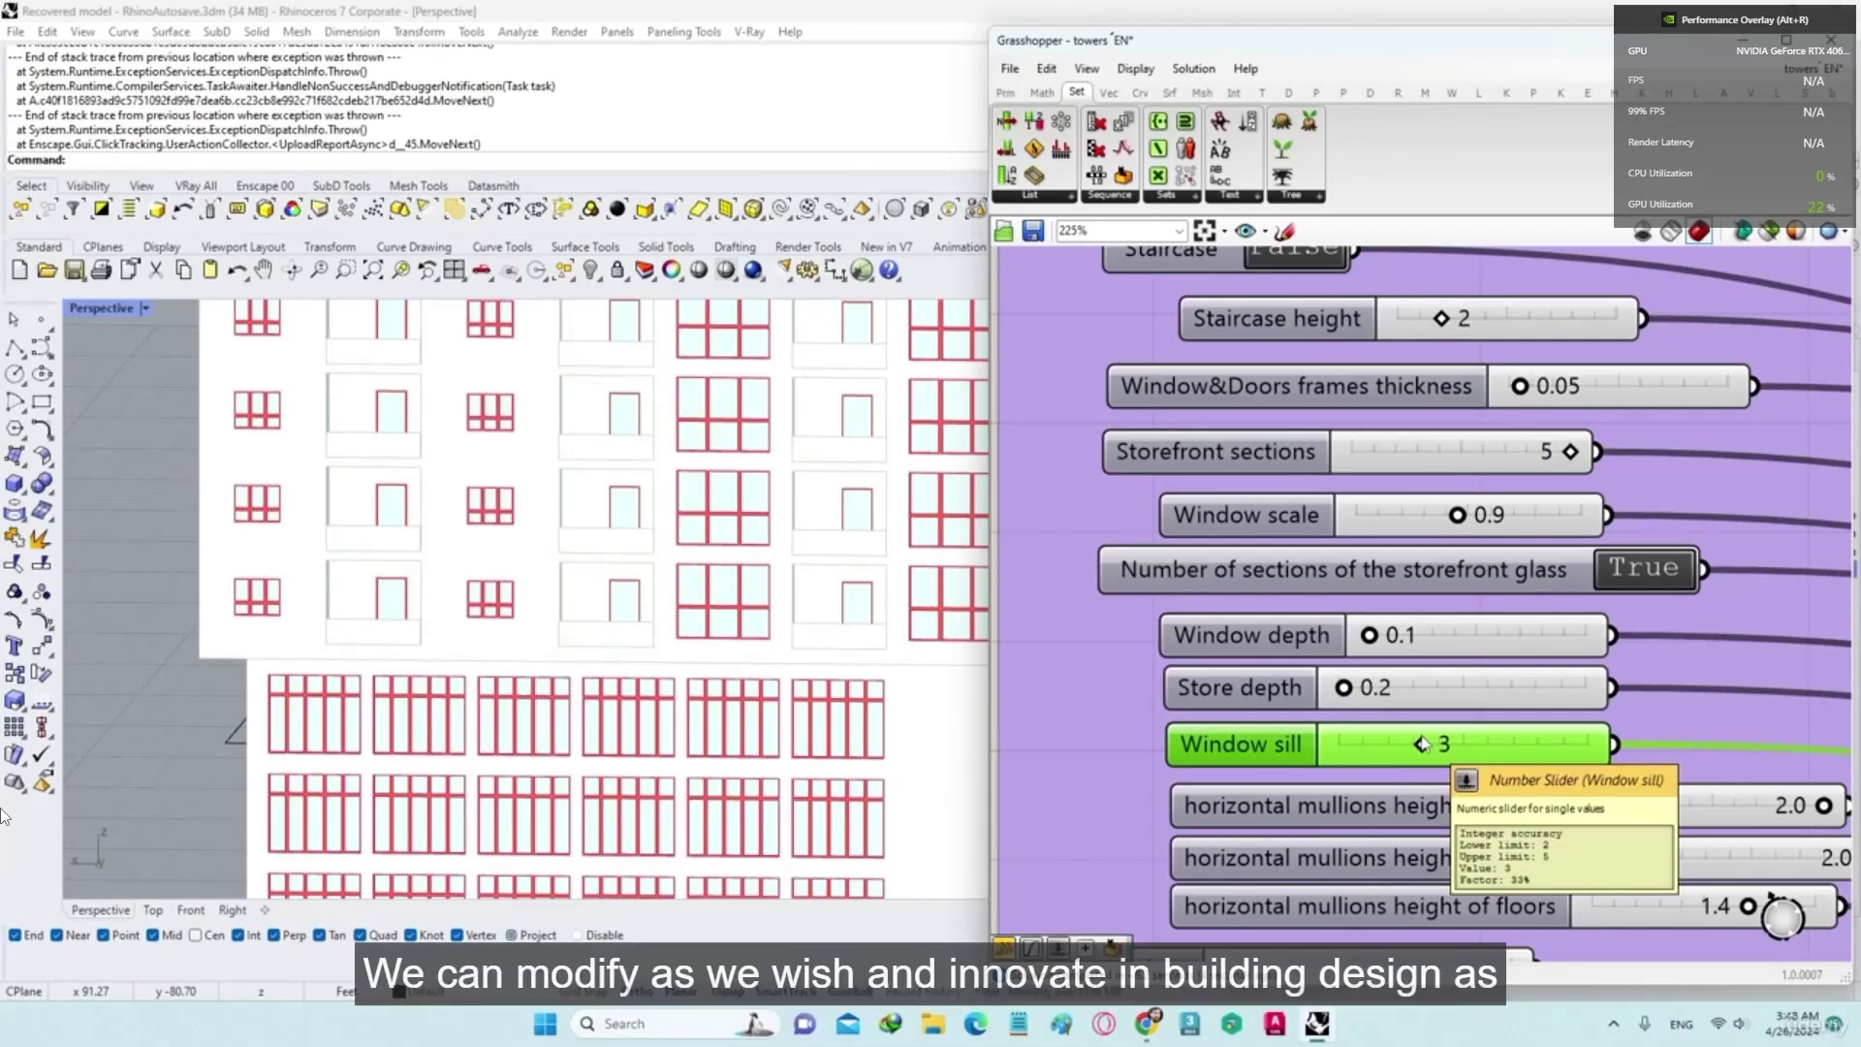
scroll(1379, 742, "down", 1)
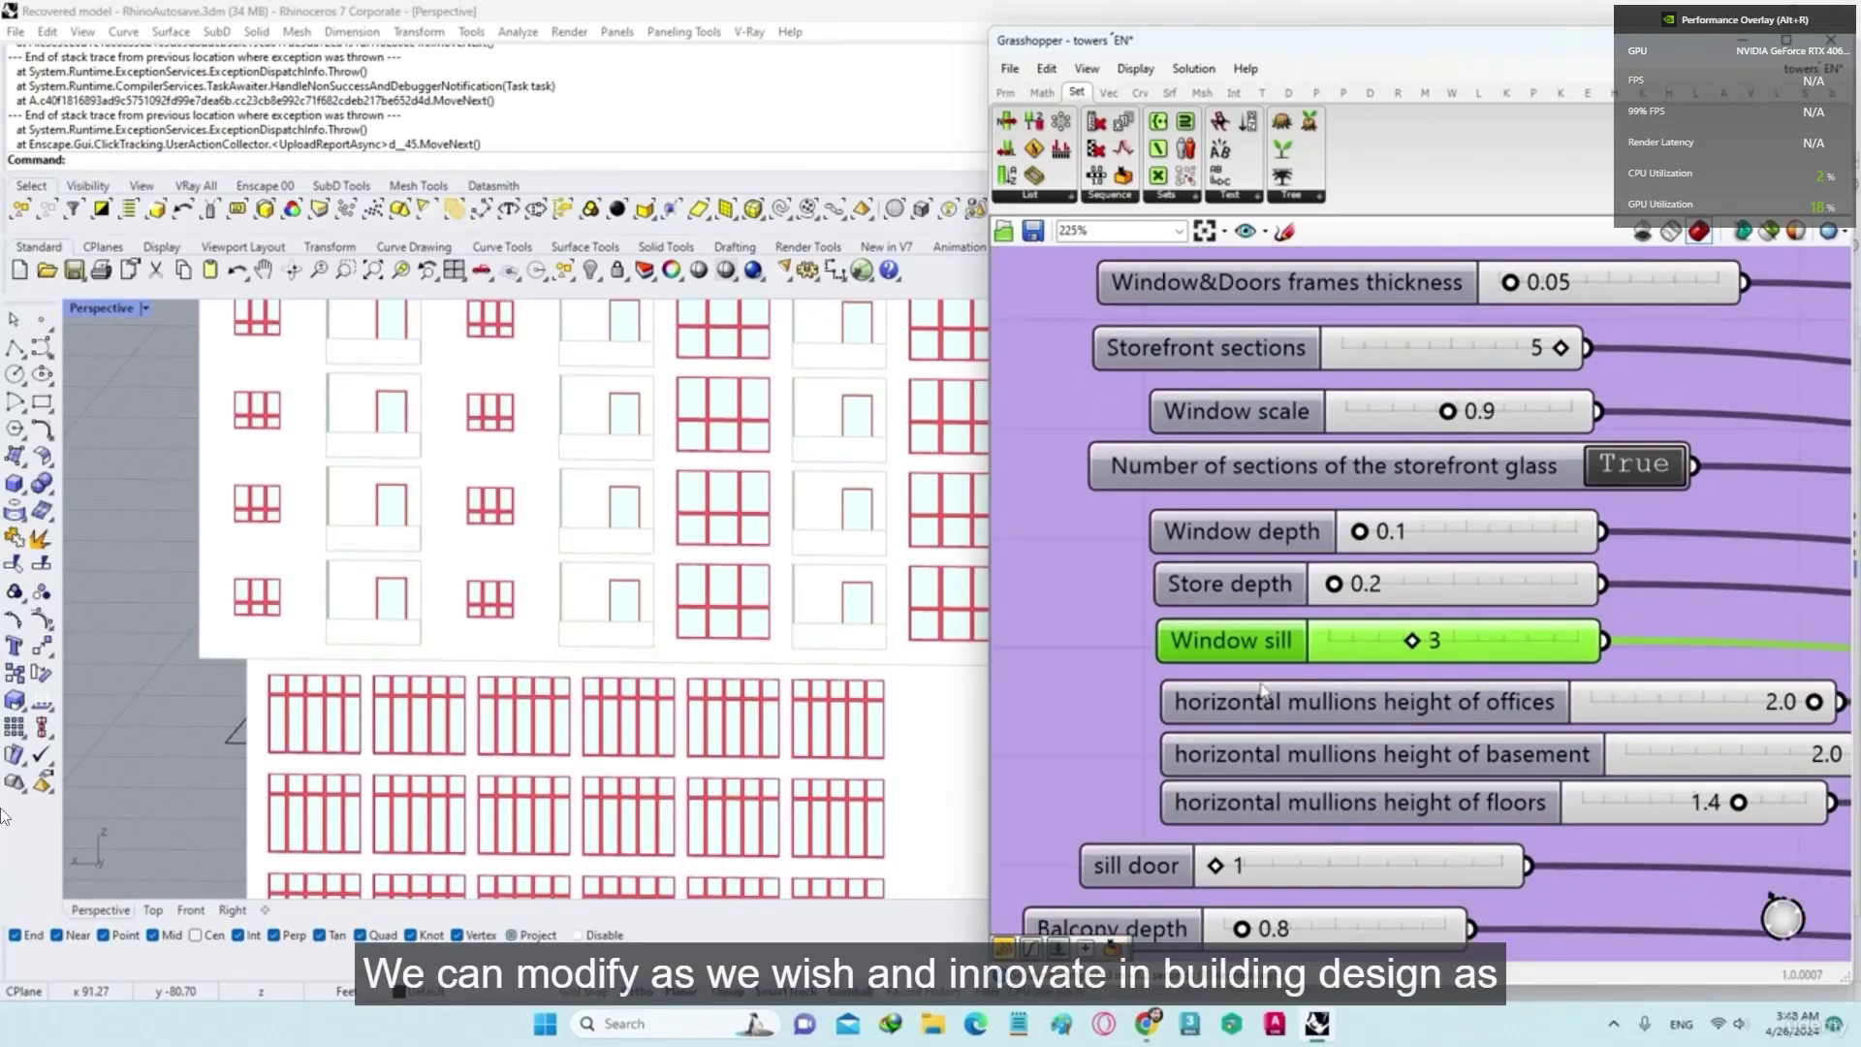
scroll(857, 671, "down", 5)
right_click_drag(727, 669, 930, 685)
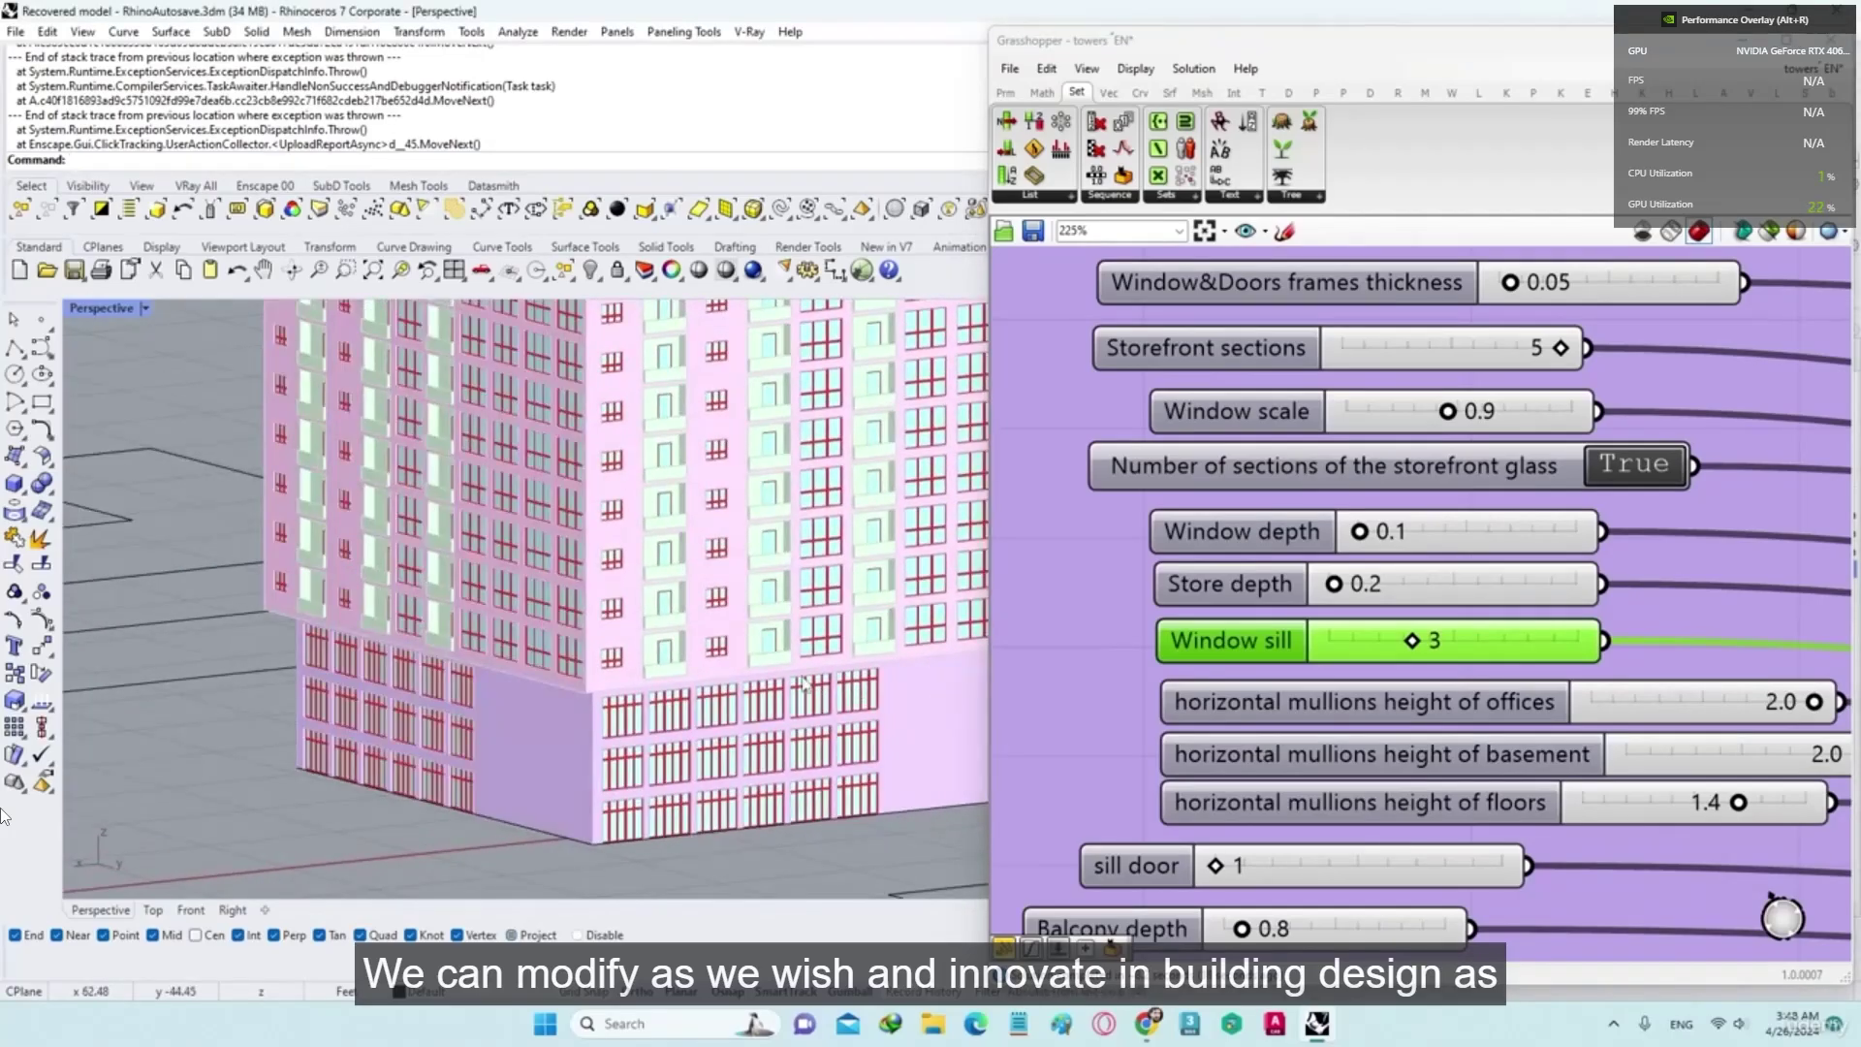
scroll(609, 663, "up", 10)
scroll(608, 663, "down", 10)
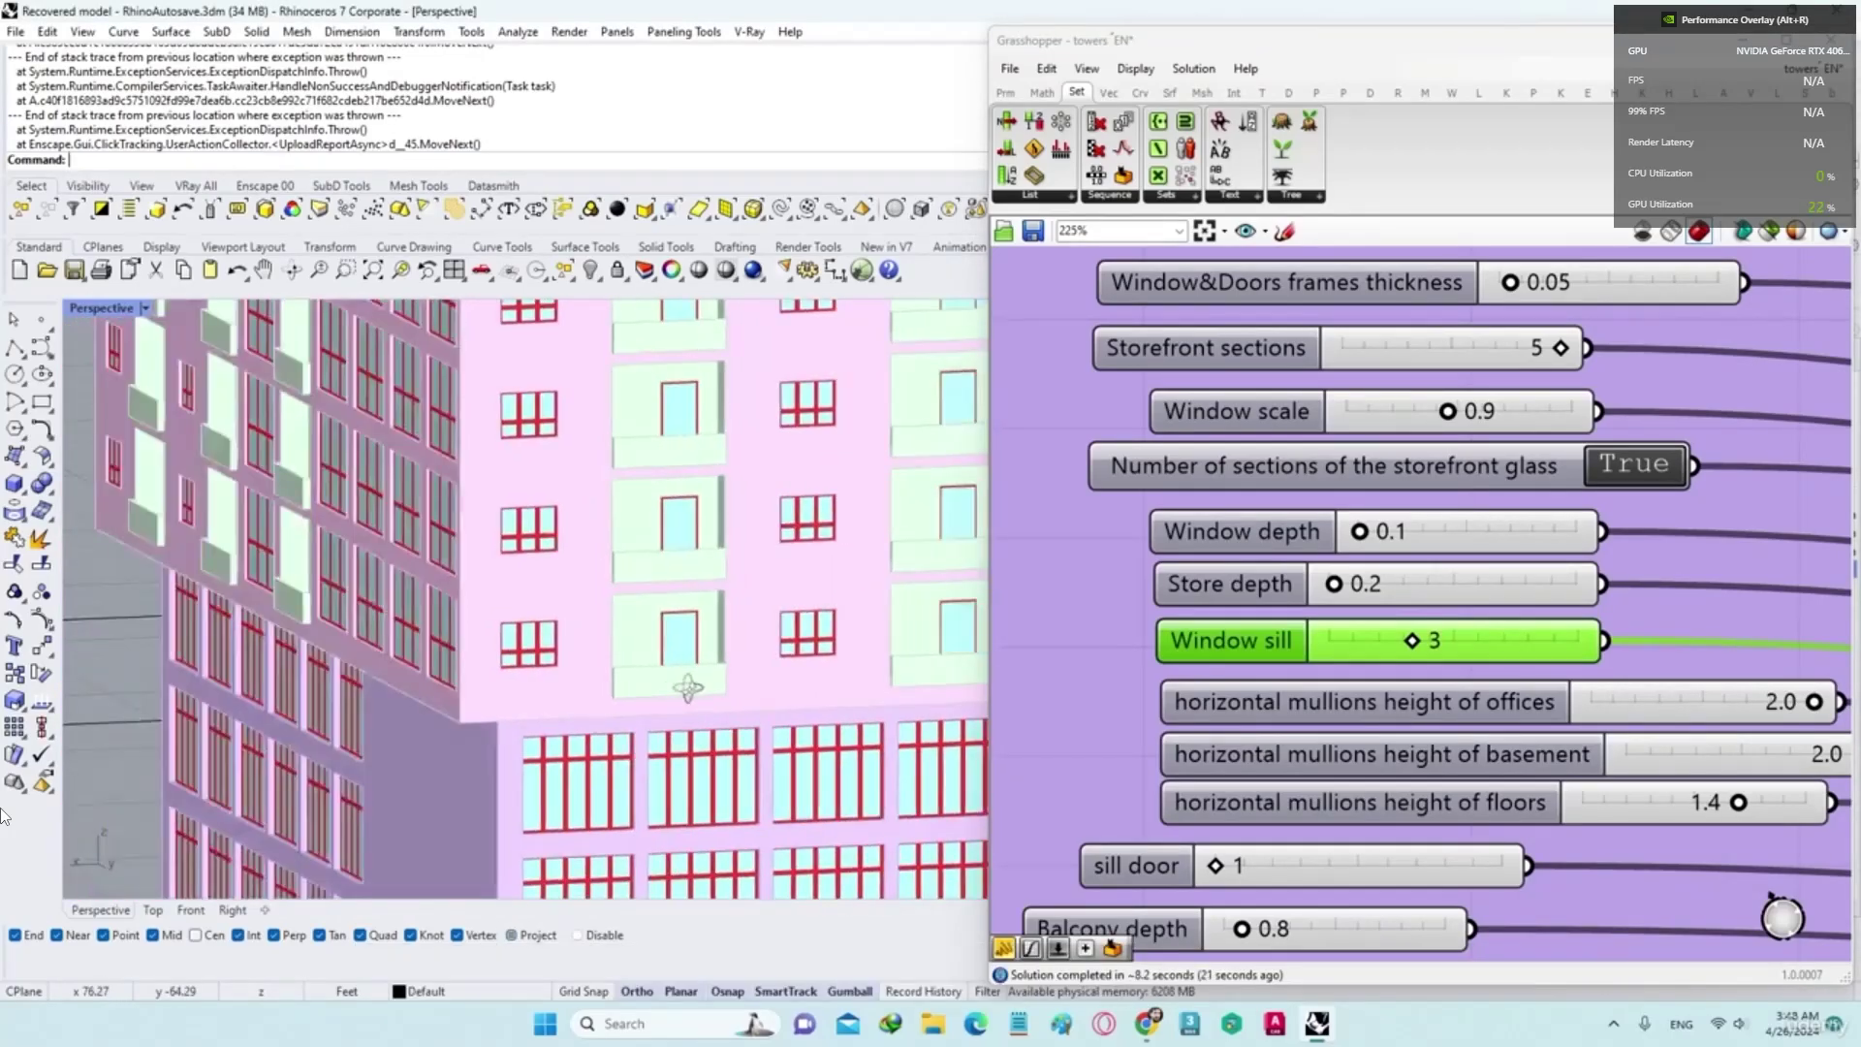
Step: Turn on the preview of the yellow offset window frames and view them on the facade
scroll(1578, 646, "down", 8)
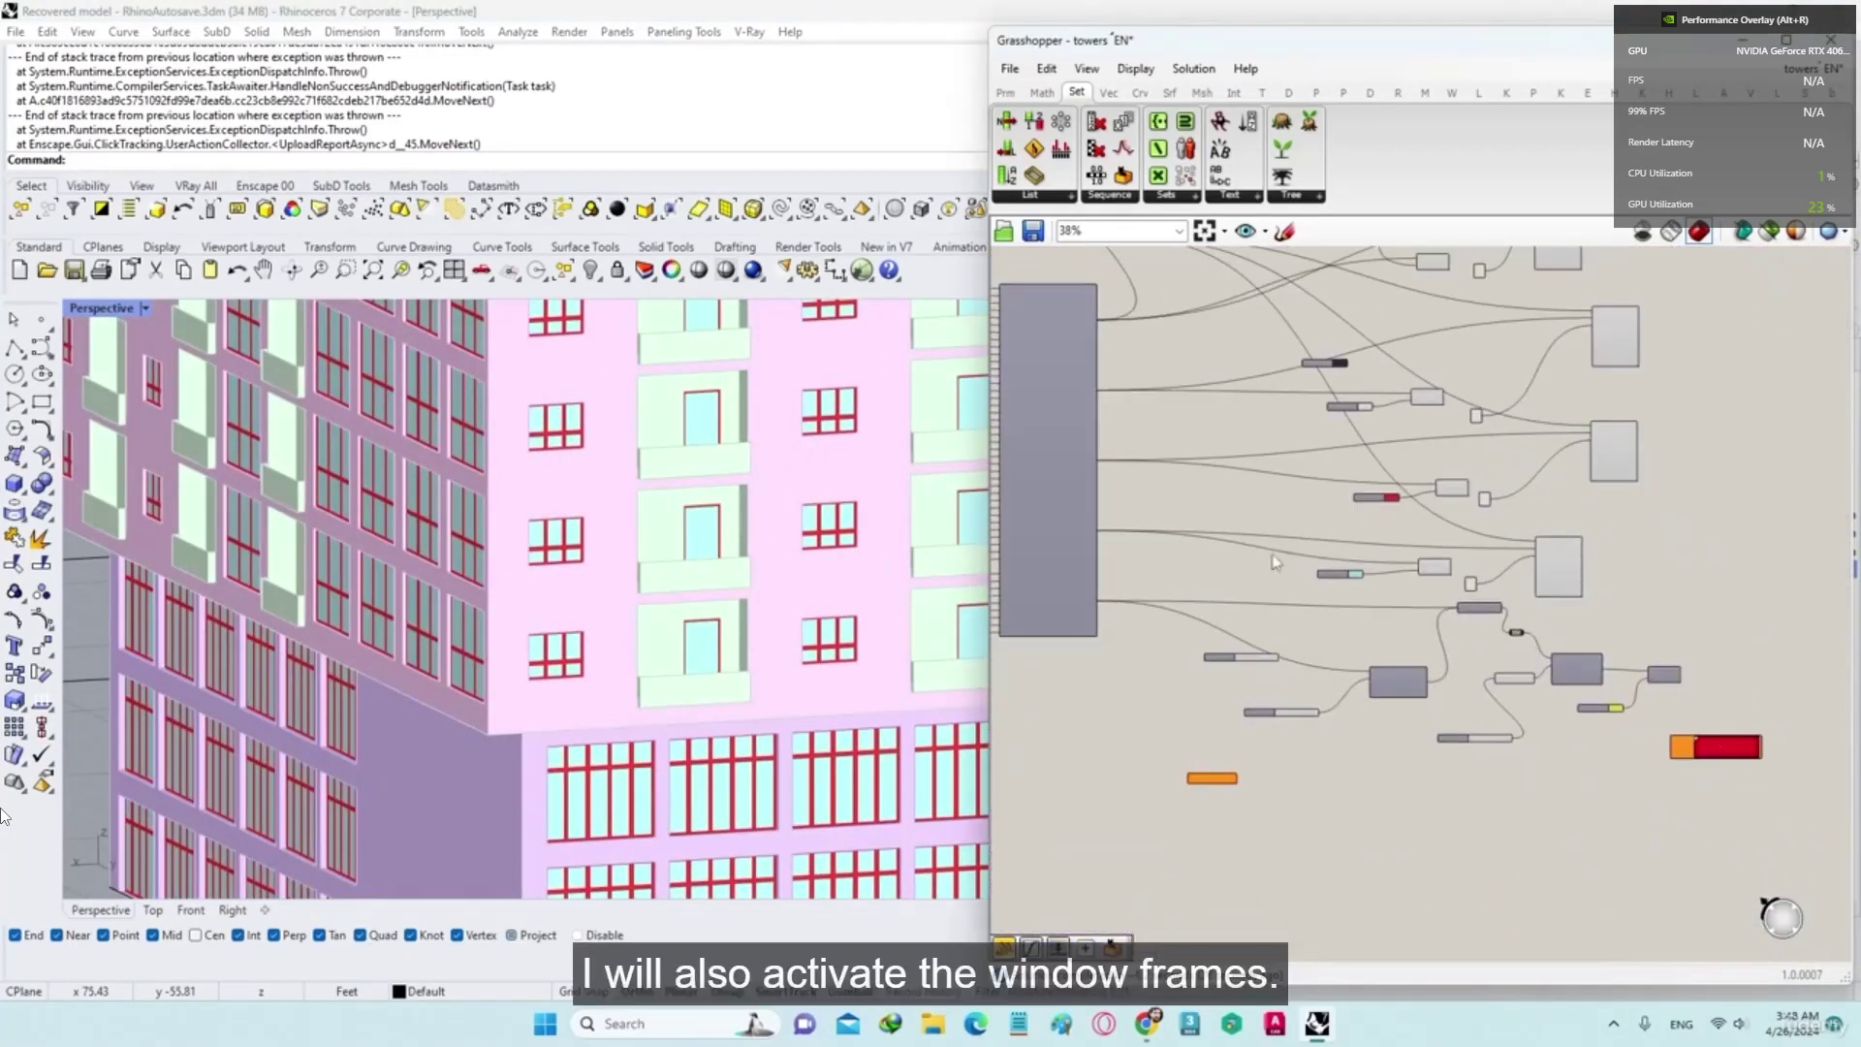
scroll(1578, 645, "up", 4)
left_click(1711, 655)
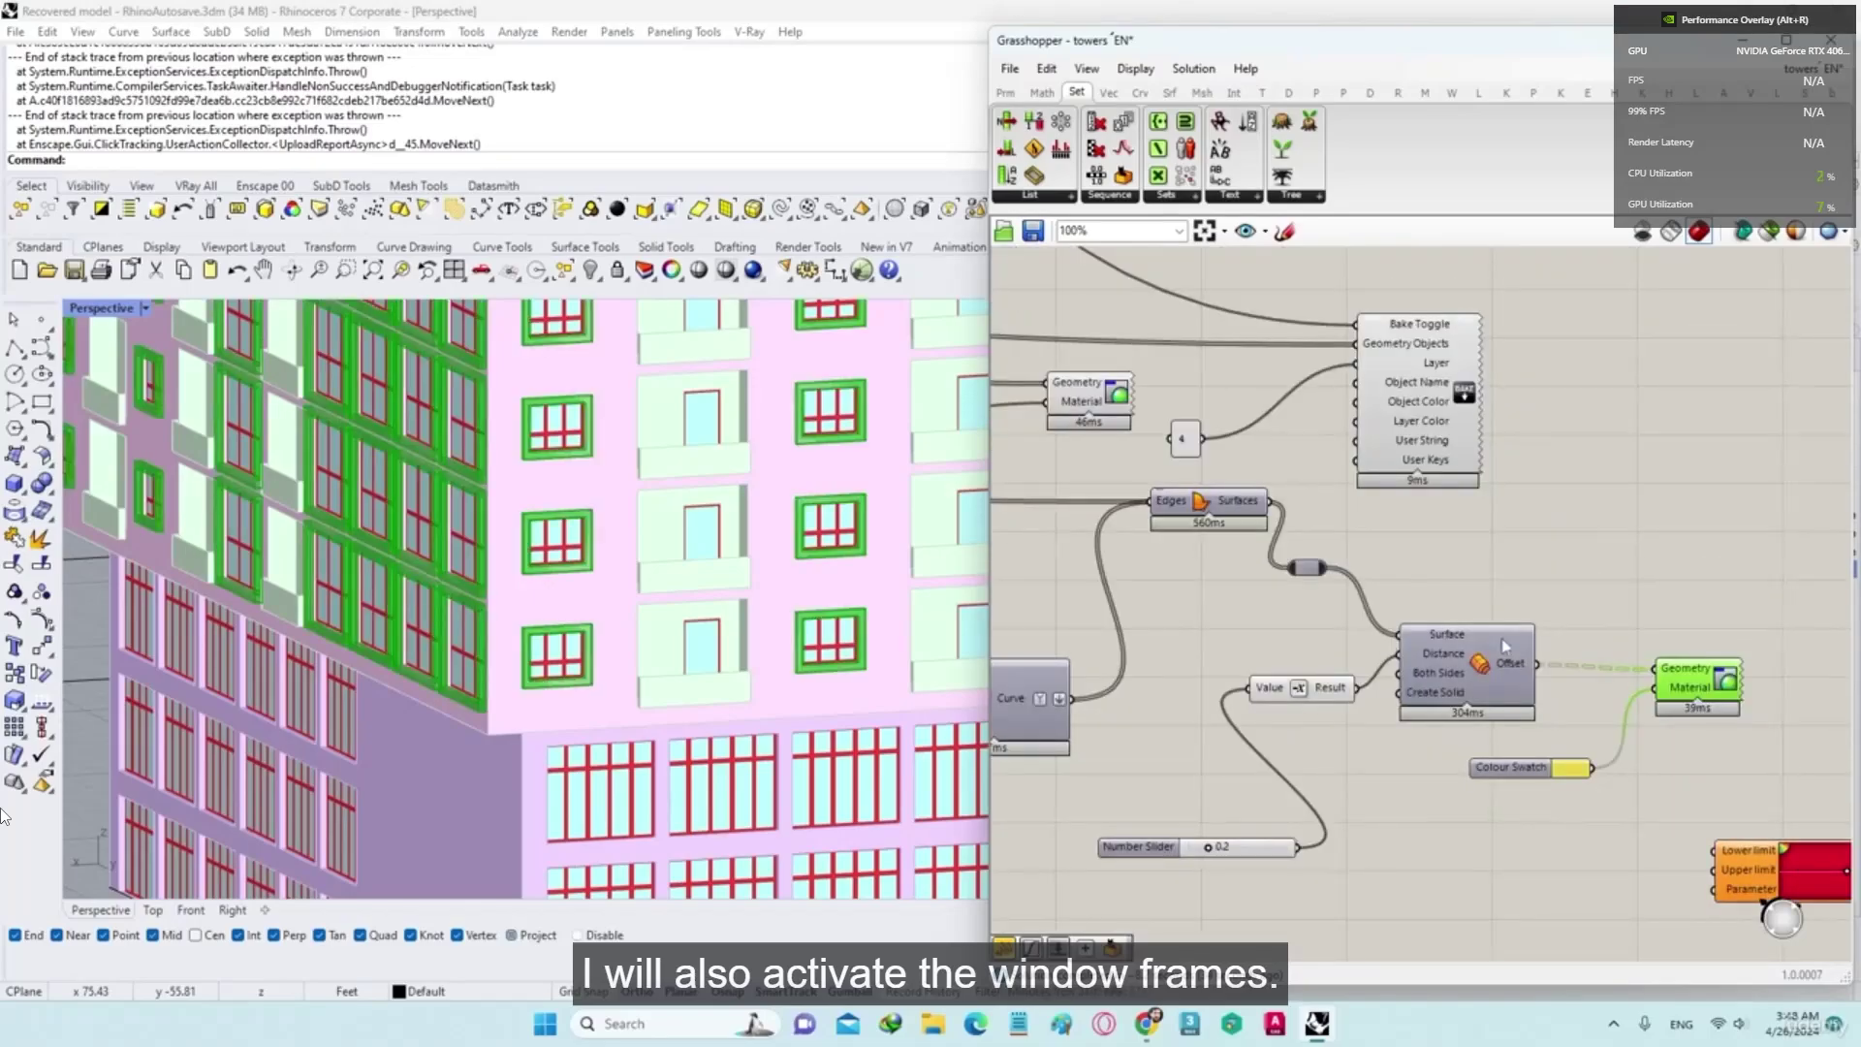
left_click(1441, 585)
right_click_drag(764, 617, 606, 602)
scroll(1092, 519, "down", 5)
scroll(1229, 520, "up", 5)
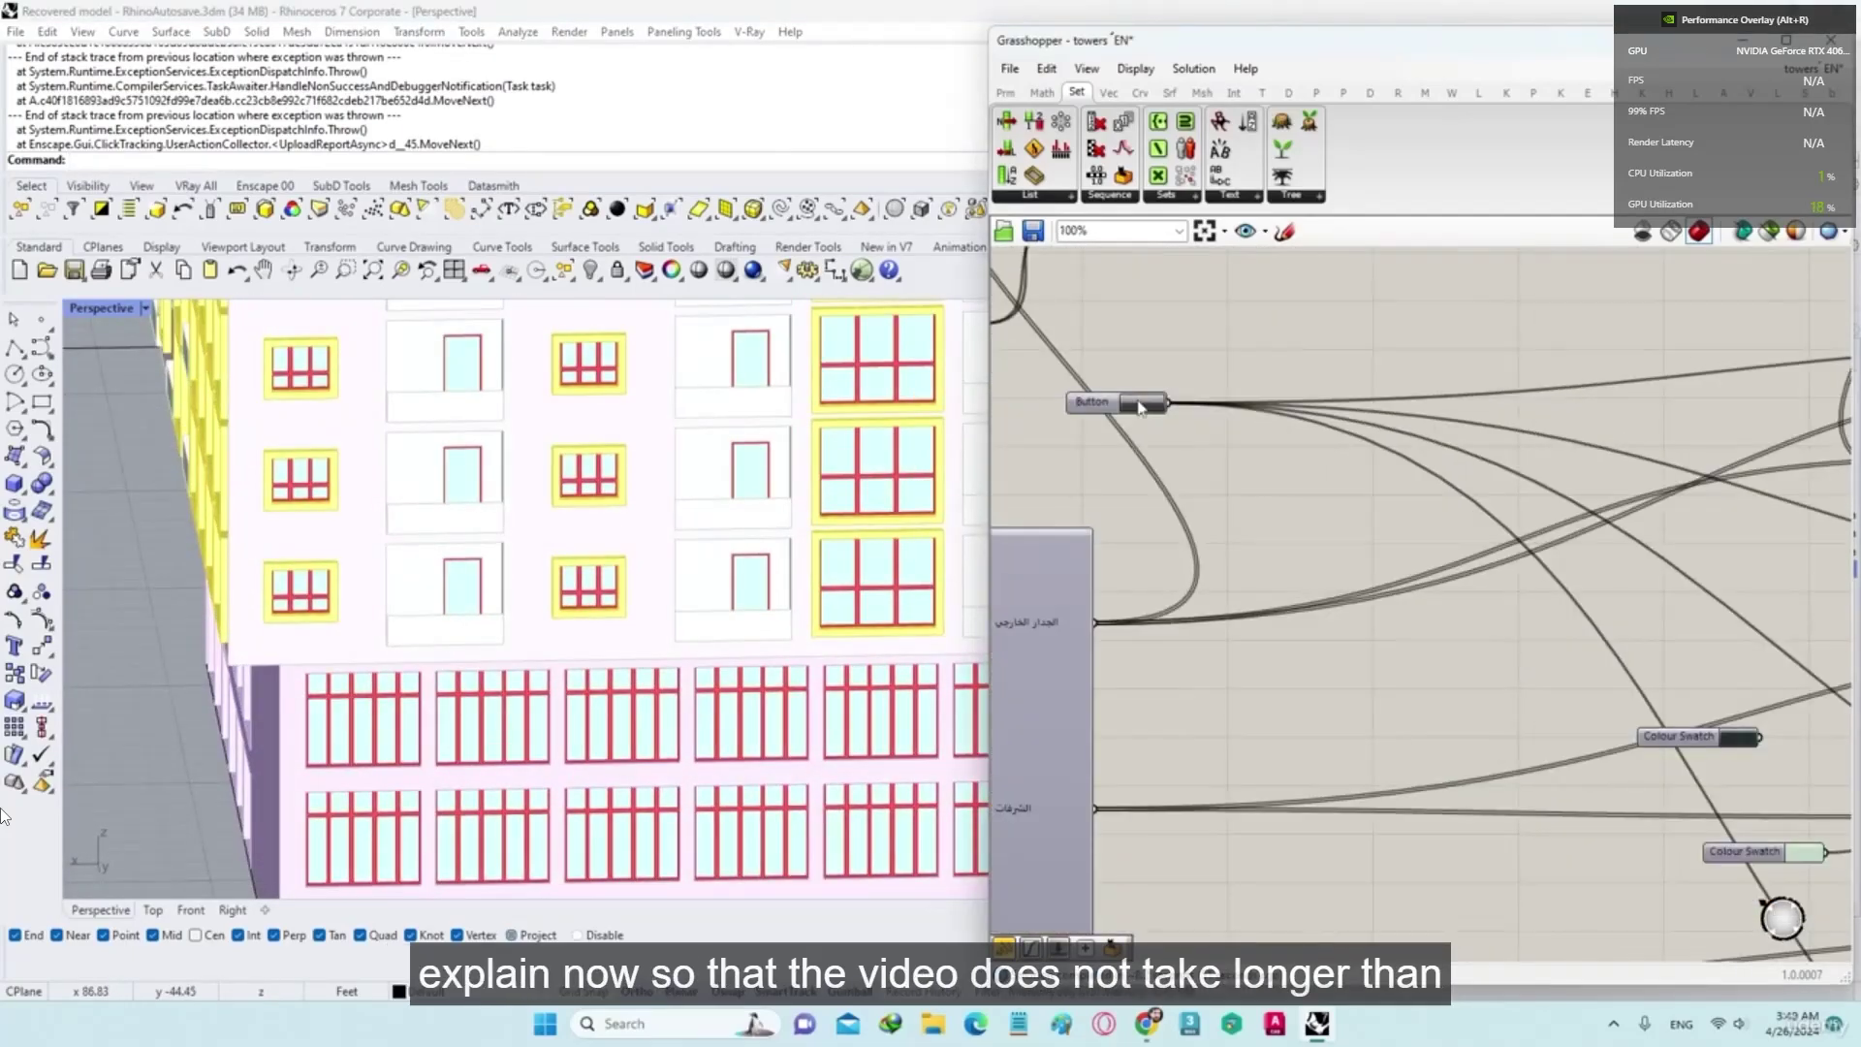
Step: Bake the building parts into the Rhino layers and put away the Grasshopper window to show the baked model
left_click(1144, 409)
left_click(1830, 41)
scroll(947, 469, "down", 4)
right_click_drag(947, 469, 839, 491)
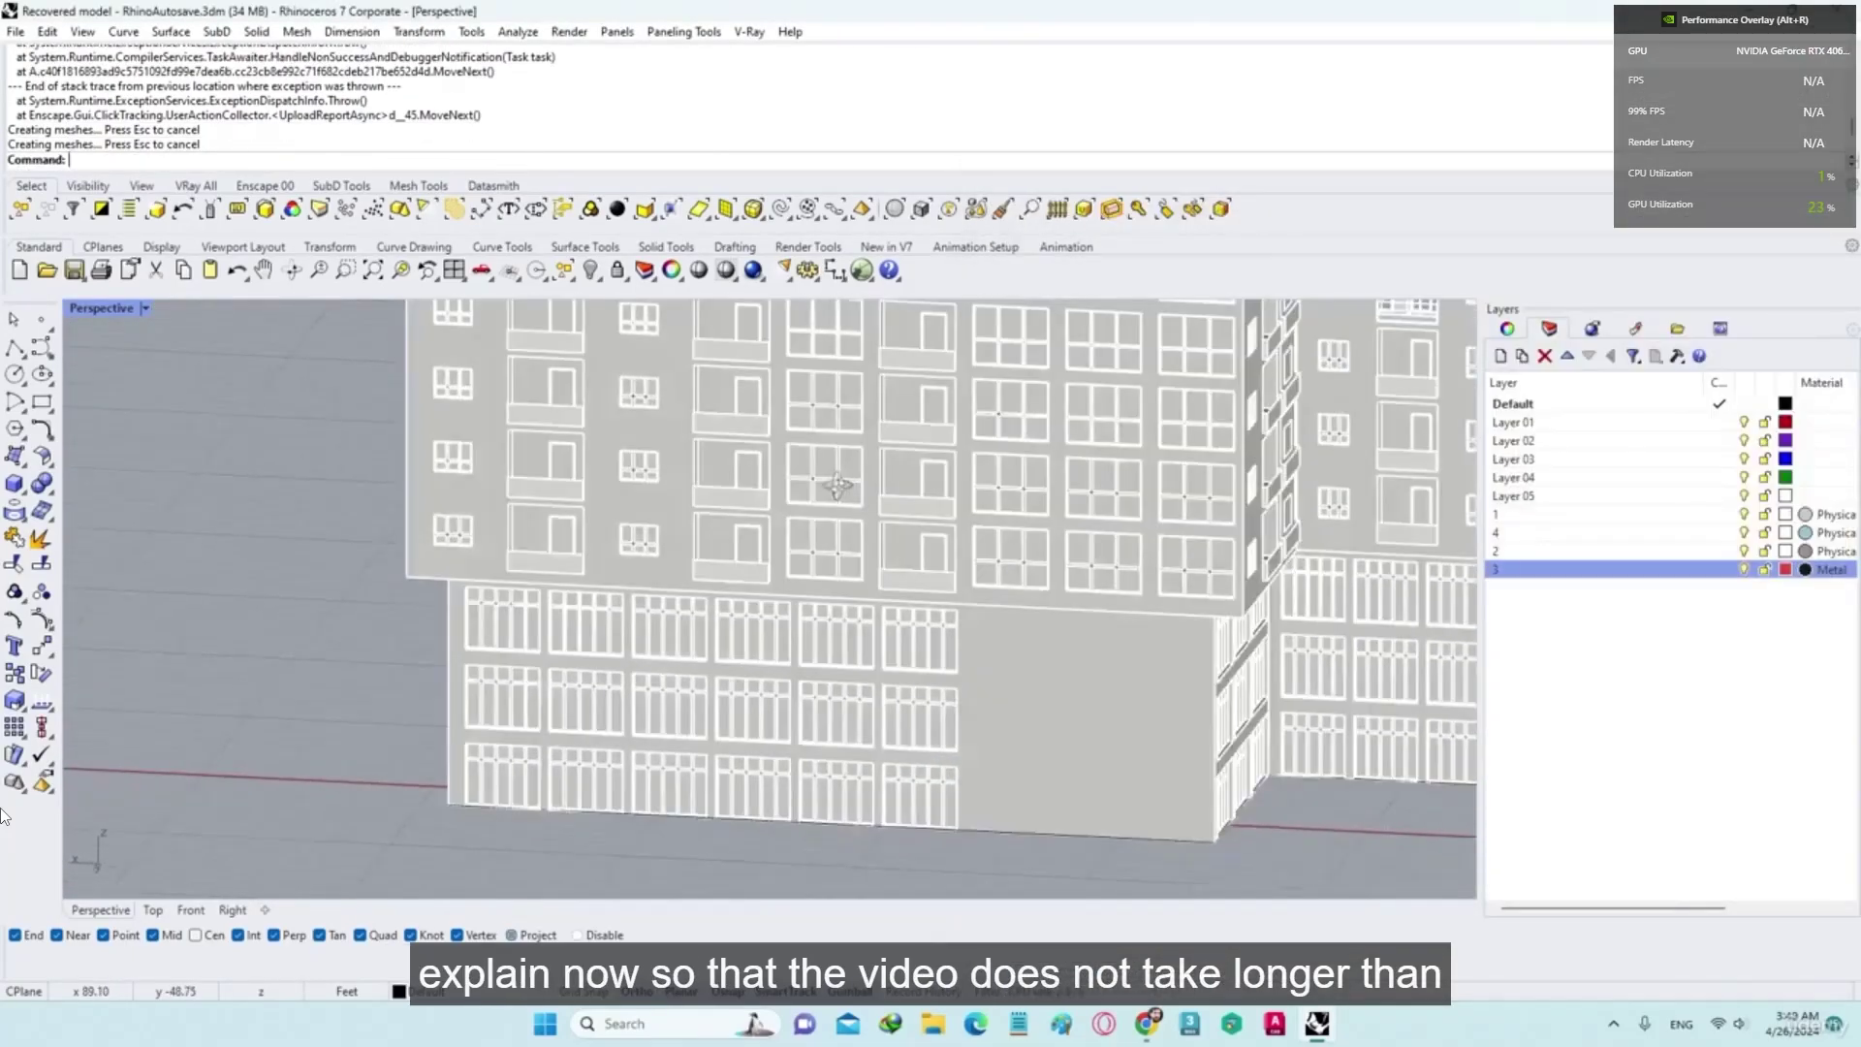
Step: Try deleting individual glass panes from one of the baked facade windows
scroll(936, 555, "up", 5)
scroll(560, 581, "up", 5)
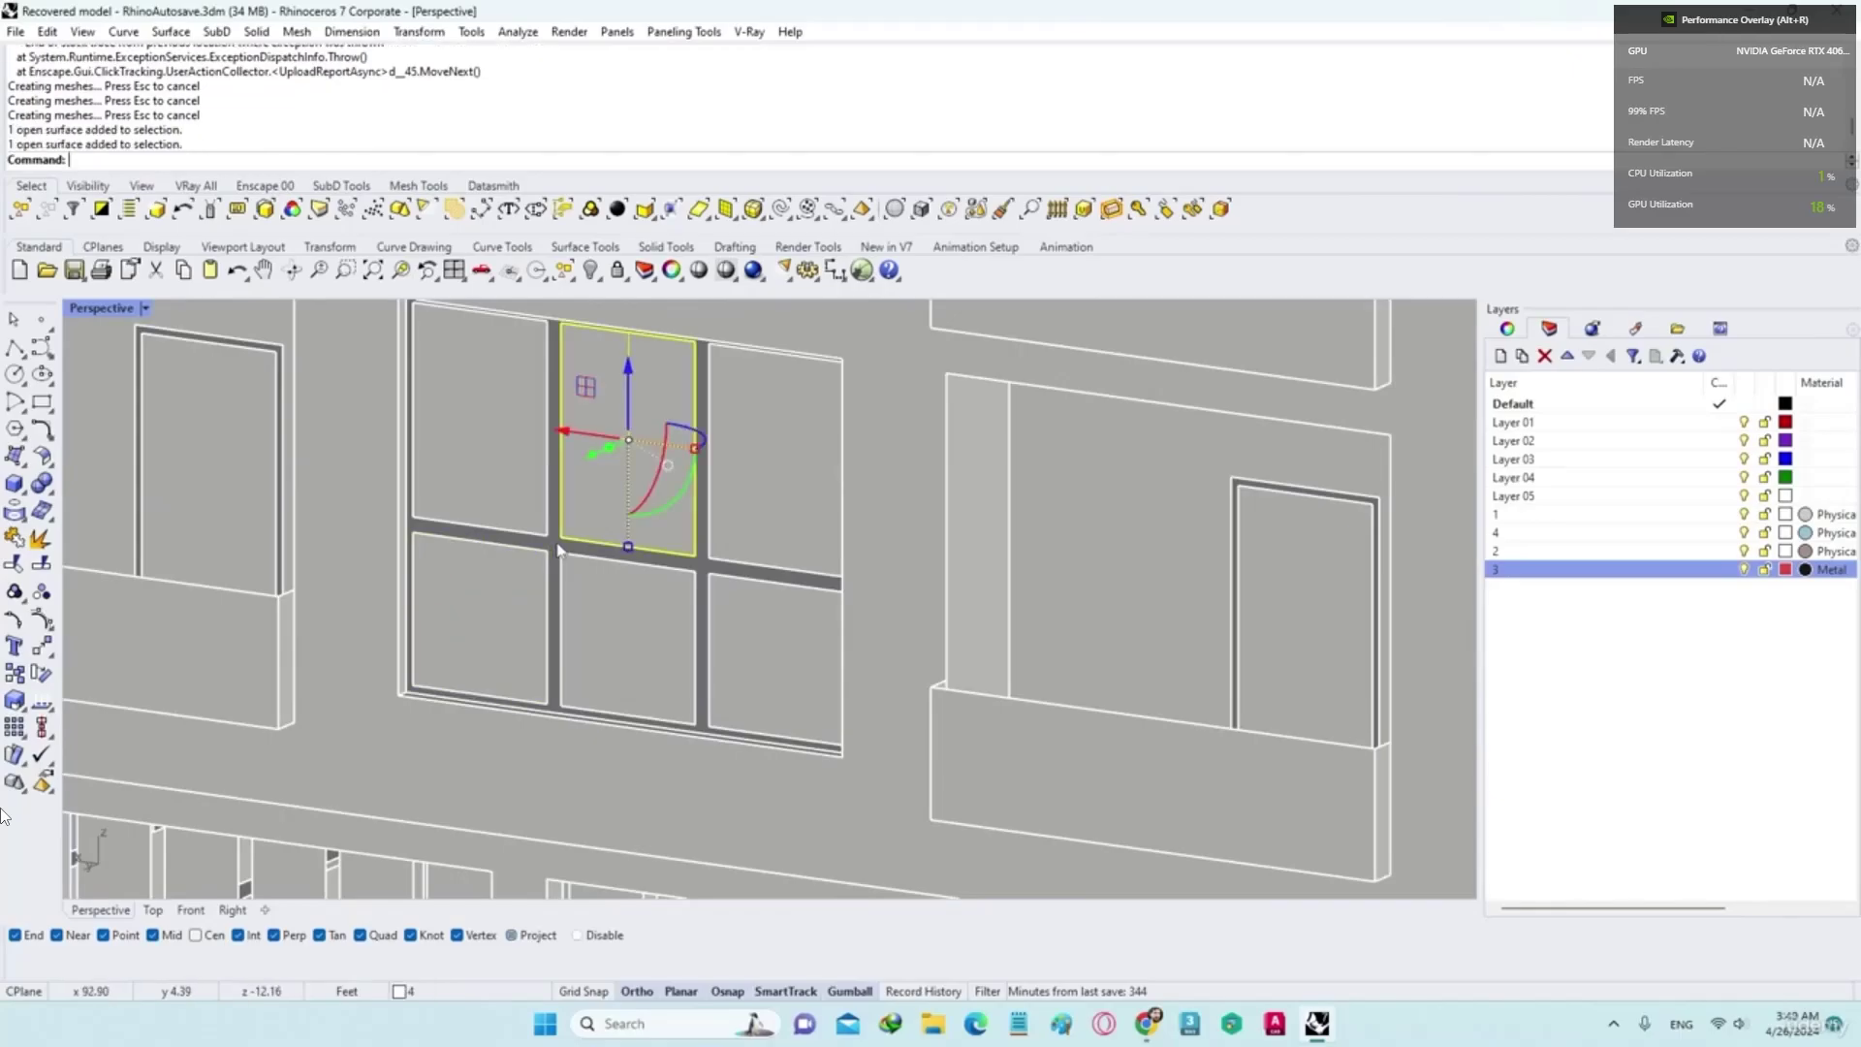
scroll(557, 549, "up", 3)
scroll(557, 549, "down", 8)
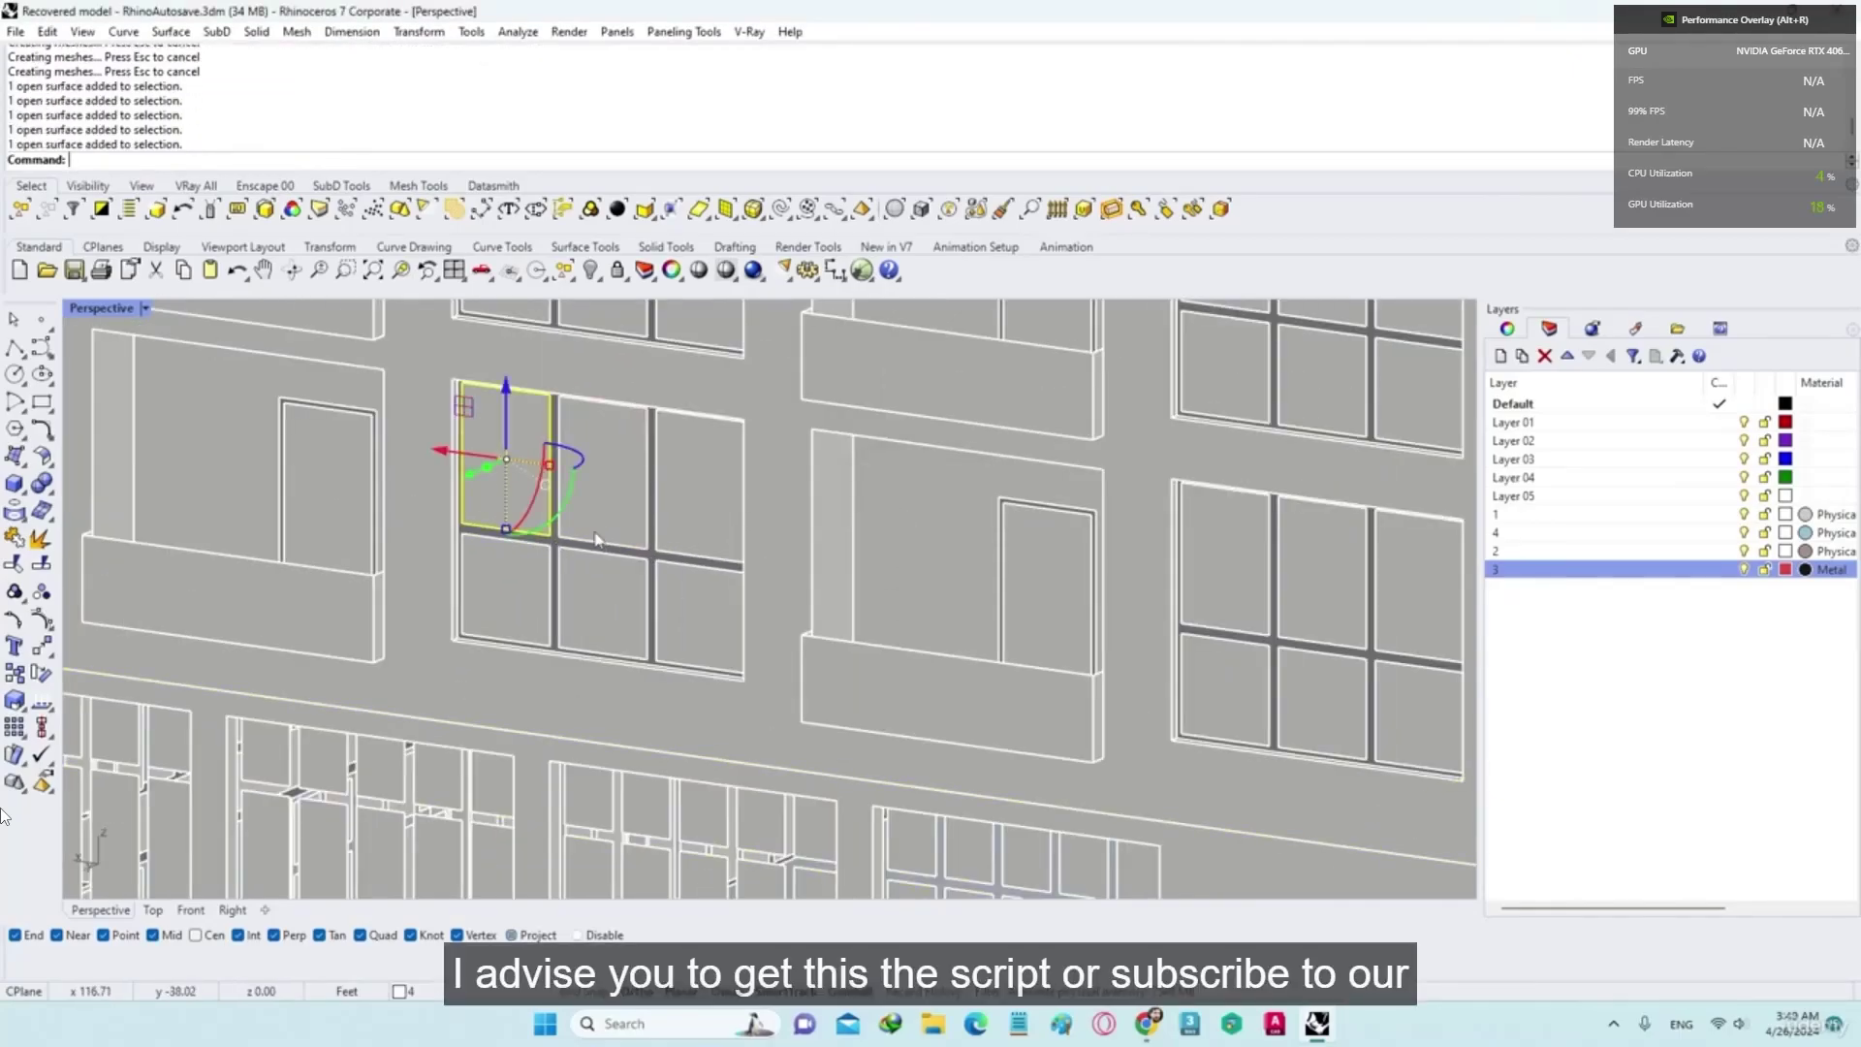
Step: Undo the glass pane deletions and the Grasshopper bake, and redo the bake
key("ctrl+z")
key("ctrl+z")
key("ctrl+z")
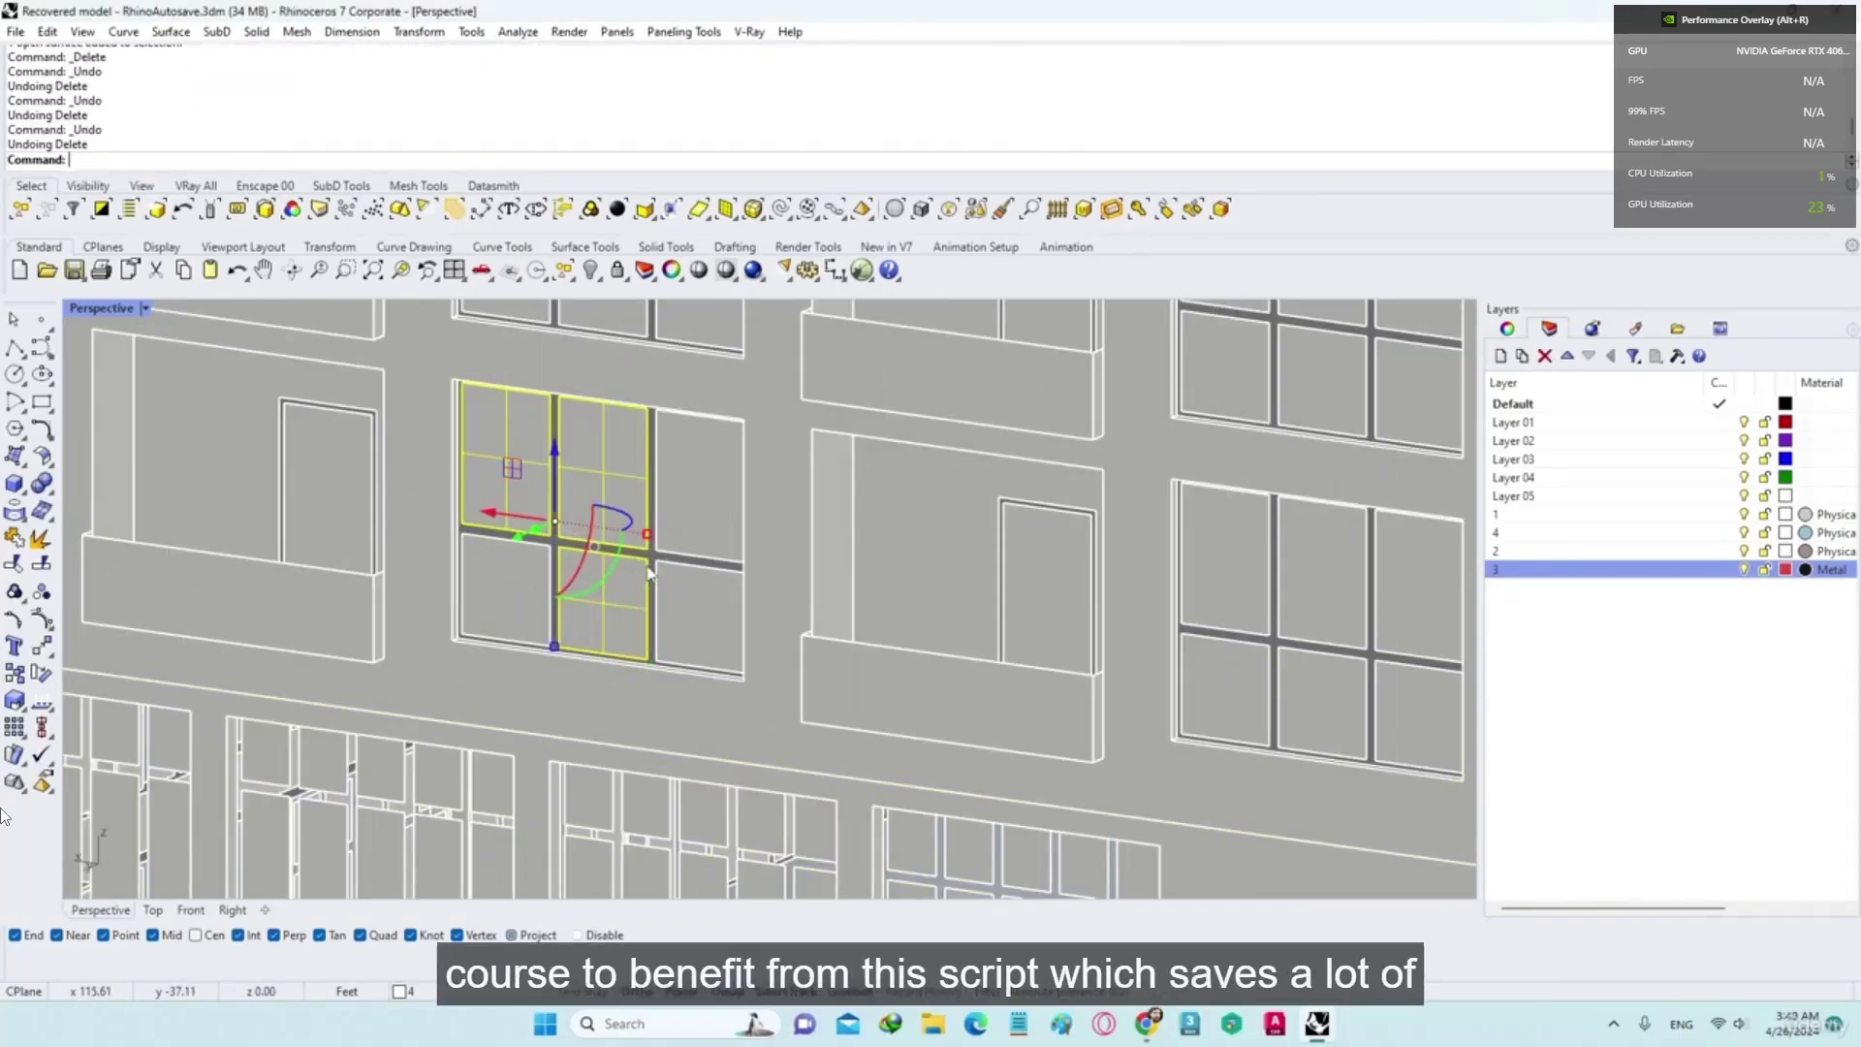
scroll(603, 642, "down", 8)
key("ctrl+z")
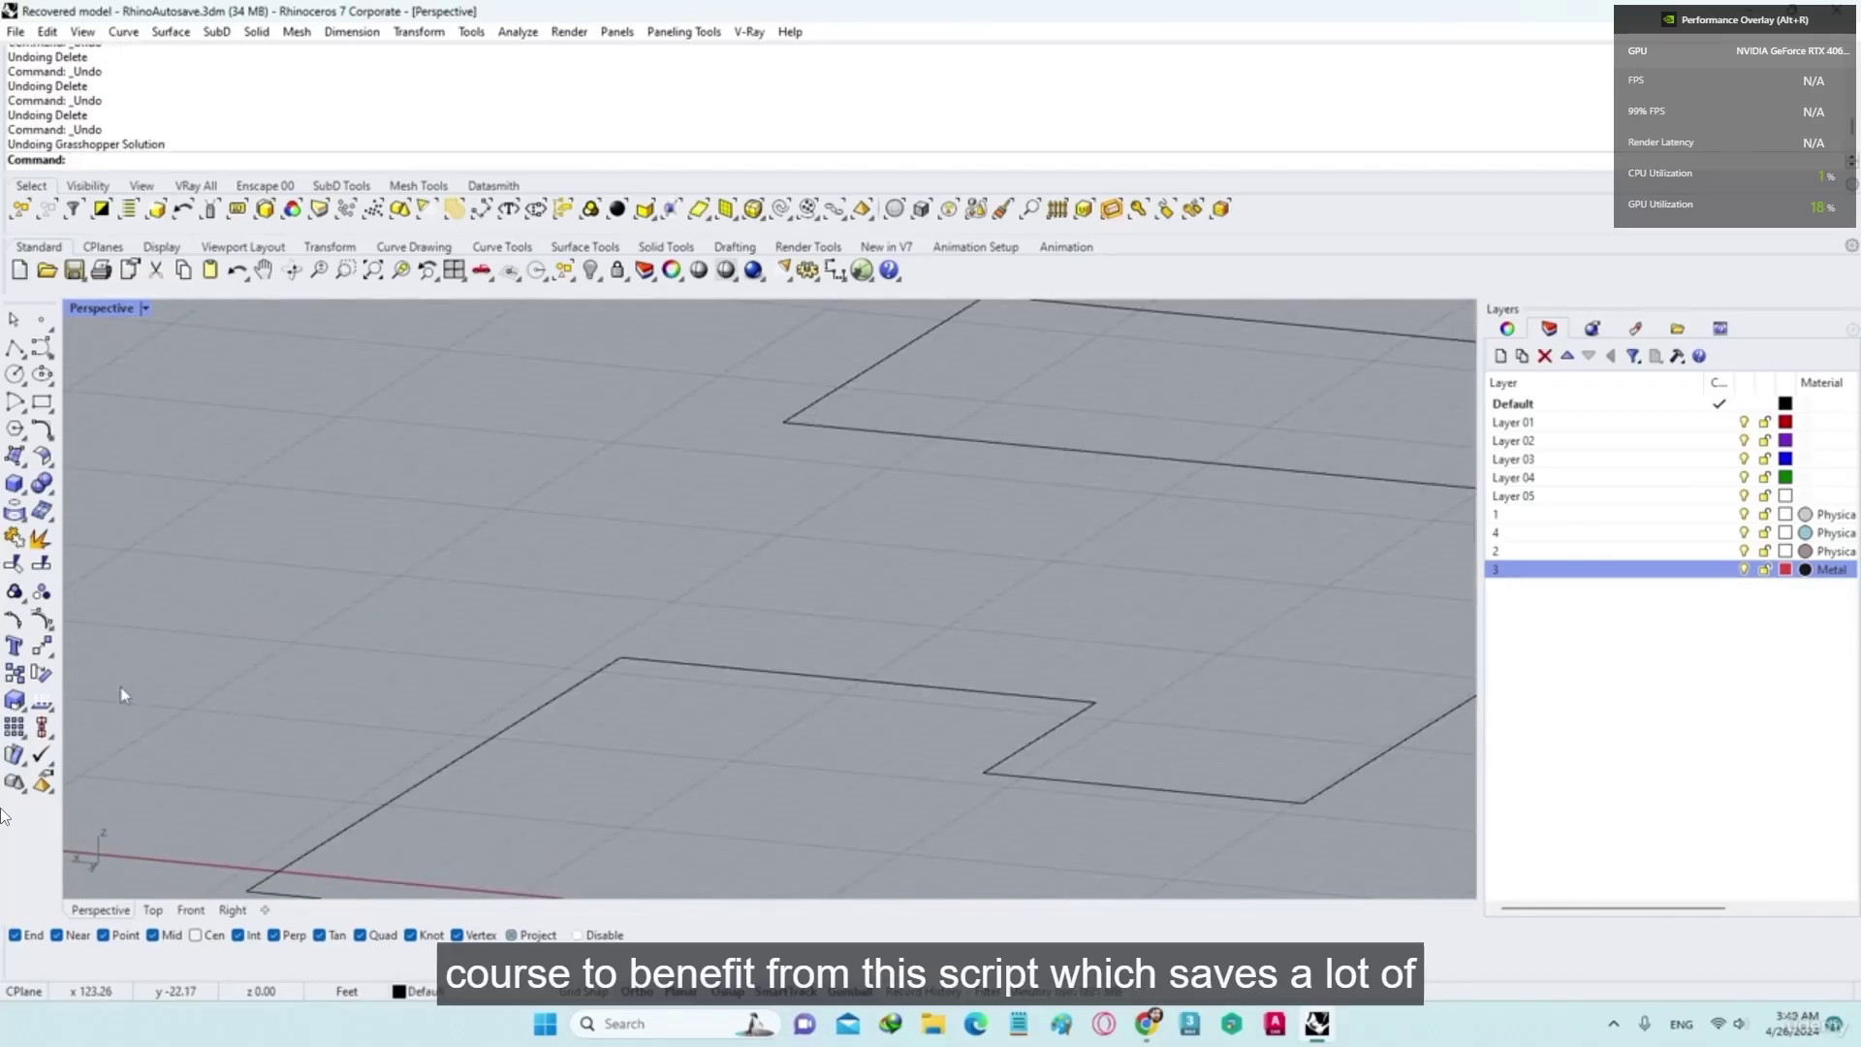
key("ctrl+y")
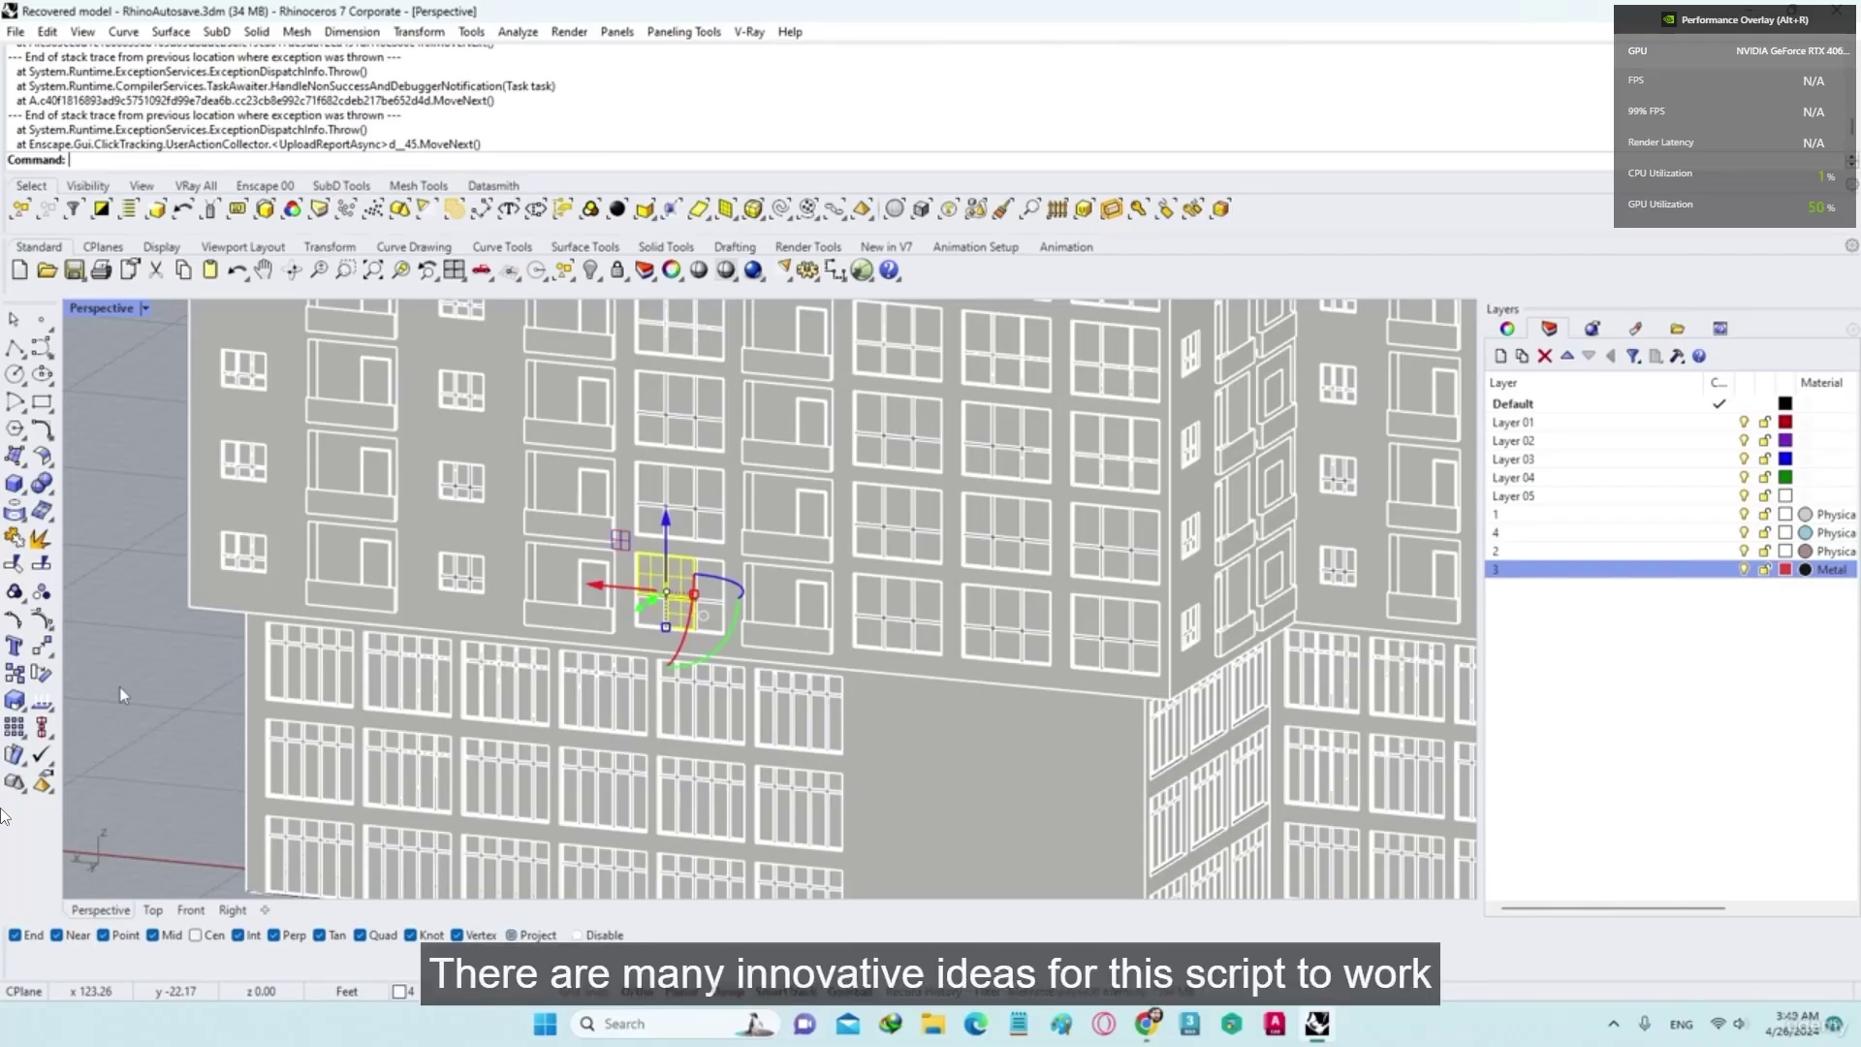
Step: Examine the baked tower's facades, windows and overhang from close up and from a distance
left_click(123, 695)
scroll(123, 695, "up", 4)
scroll(652, 595, "down", 9)
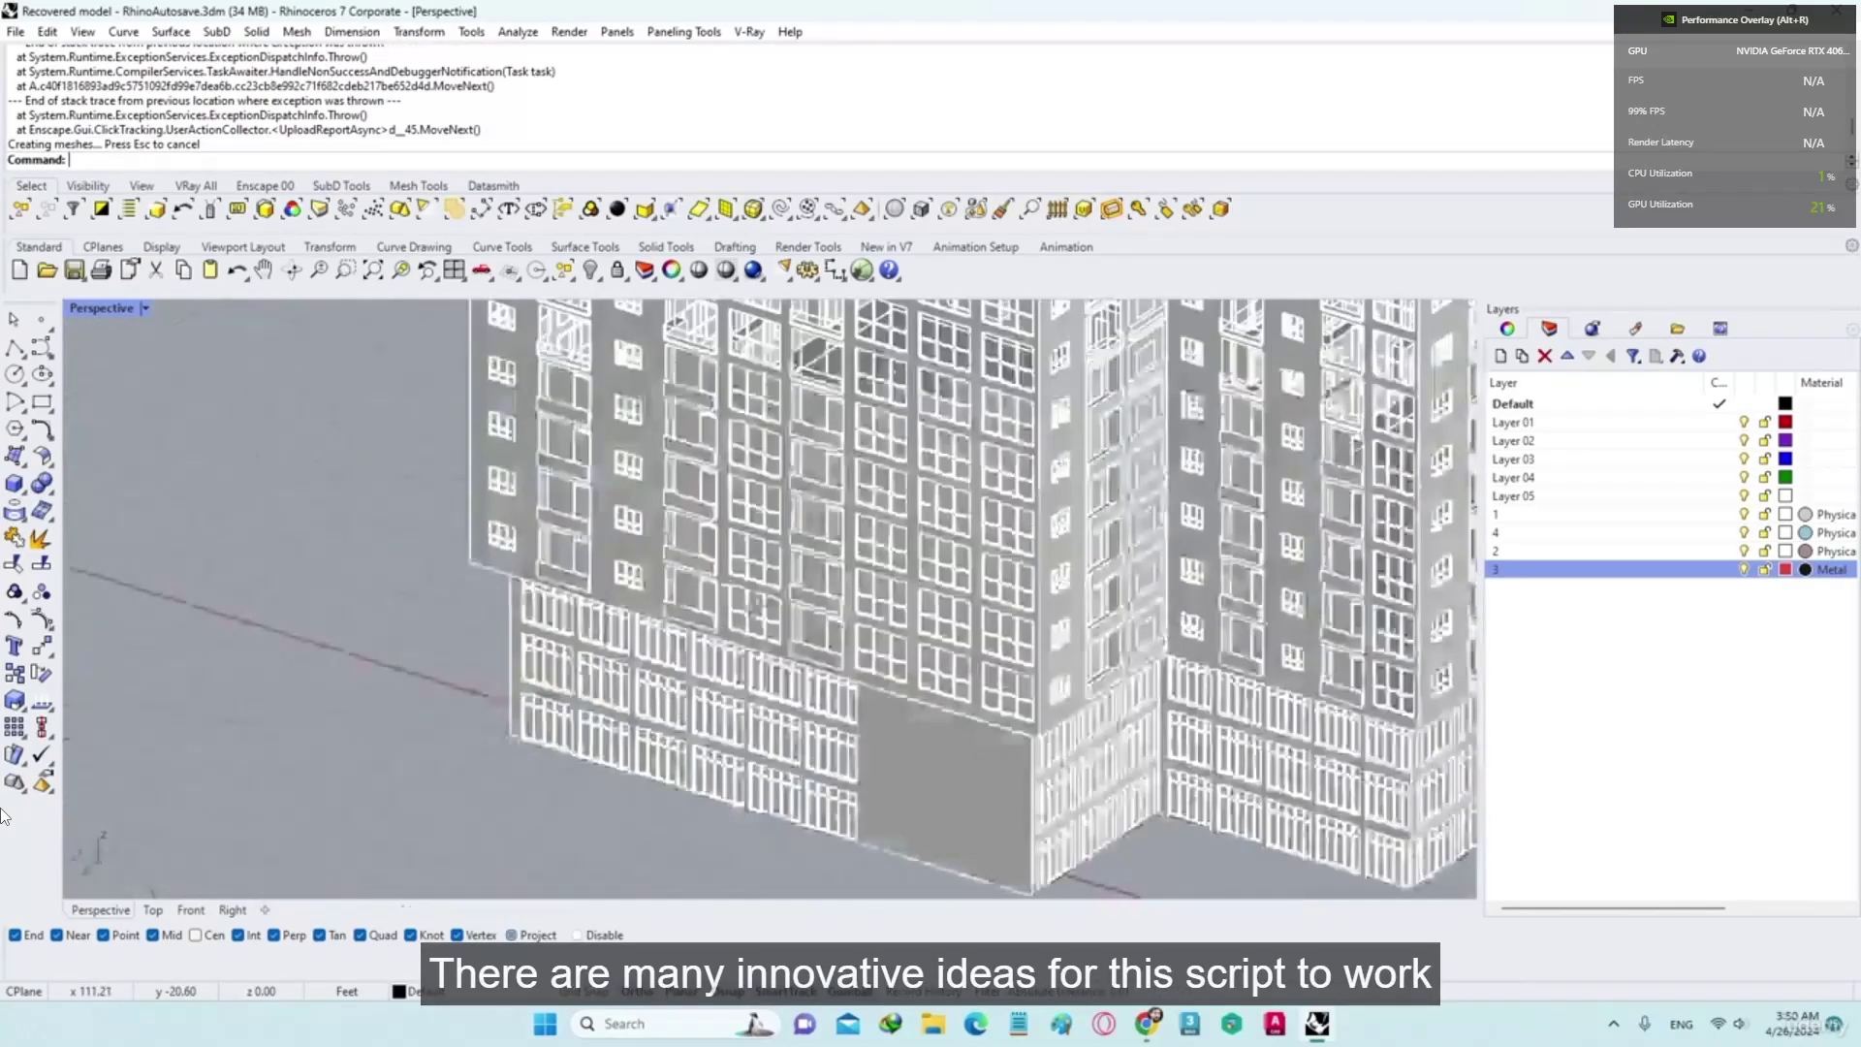
scroll(751, 586, "up", 3)
scroll(775, 596, "down", 5)
scroll(803, 610, "up", 4)
scroll(795, 621, "down", 10)
right_click_drag(776, 621, 761, 702)
scroll(776, 679, "up", 5)
scroll(761, 706, "up", 3)
Step: Clear the object selection and switch the Perspective viewport to the Rendered display mode
left_click(761, 706)
scroll(761, 706, "down", 5)
left_click(249, 590)
left_click(146, 308)
left_click(184, 397)
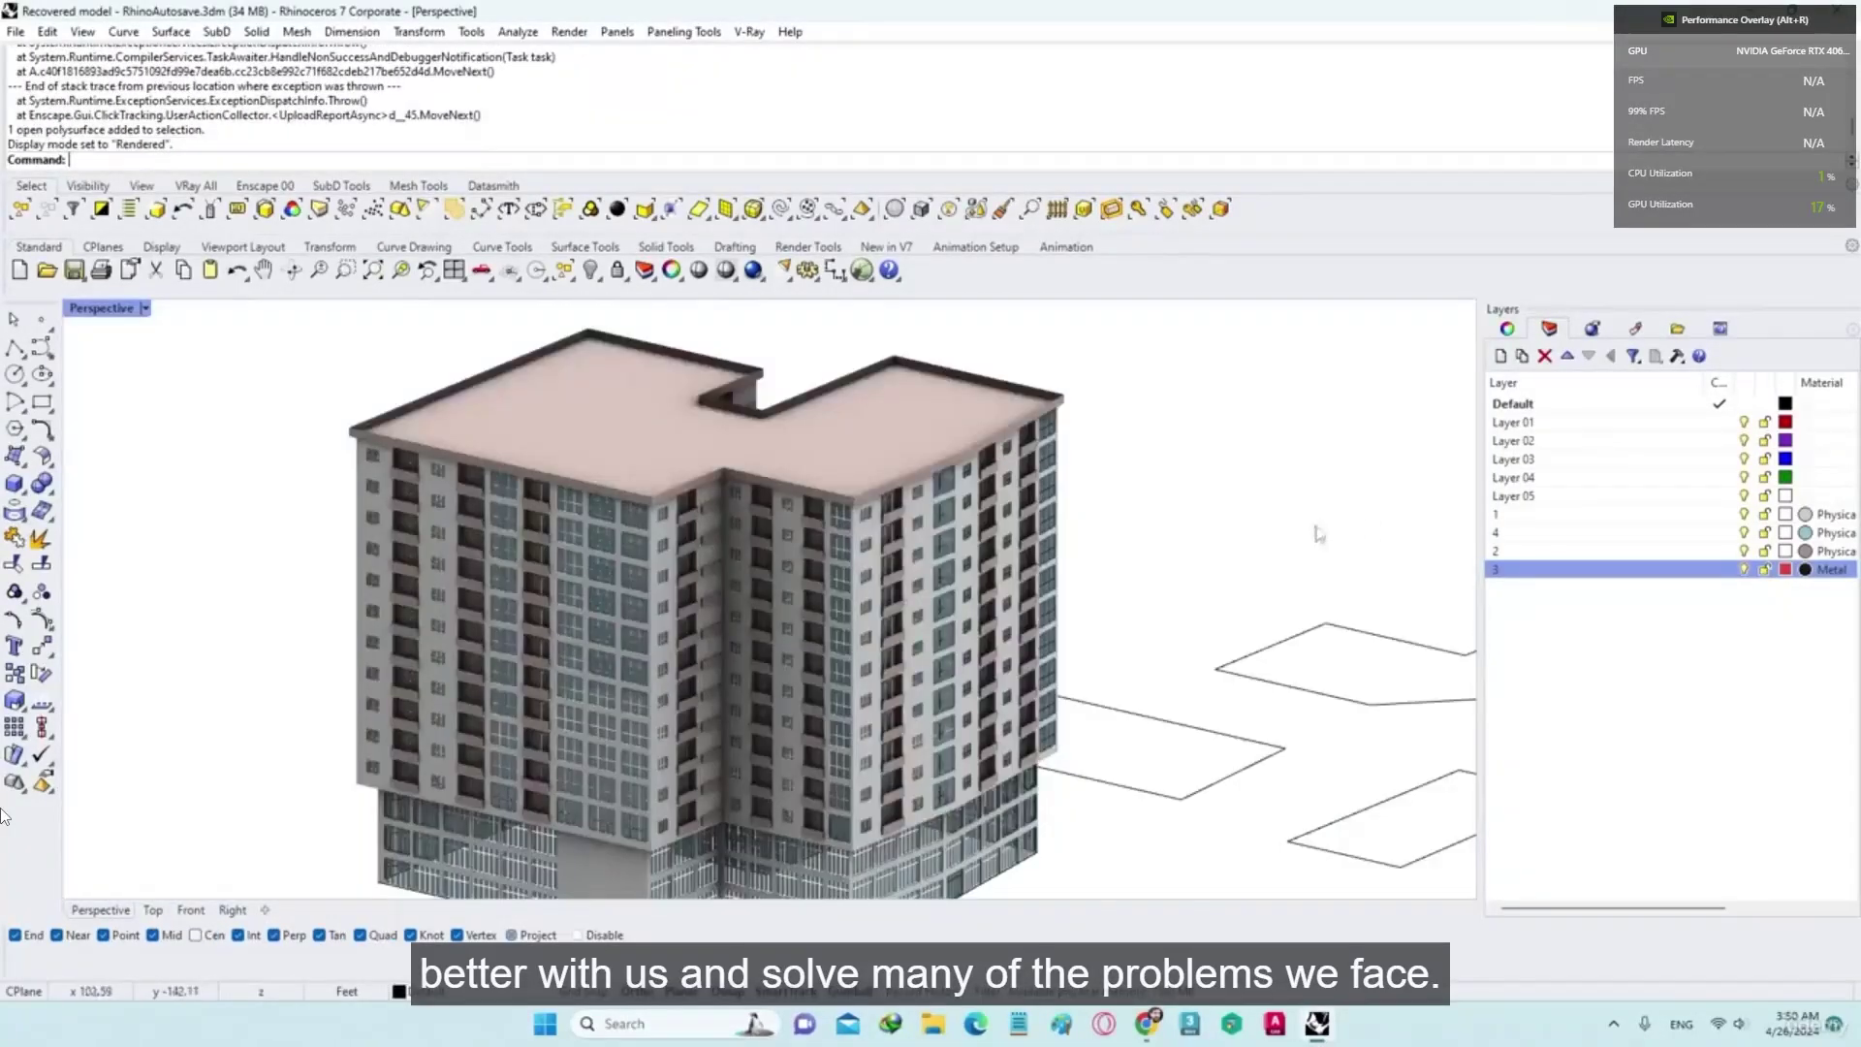
Step: Turn off layers 2, 4 and 3 and view the building parts on the remaining layer
left_click(1744, 552)
left_click(1744, 533)
left_click(1744, 570)
right_click_drag(1130, 598, 970, 543)
scroll(1108, 471, "up", 3)
Step: Select the baked wall polysurface and examine its window openings up close
left_click(1108, 467)
scroll(678, 465, "up", 3)
left_click(669, 464)
left_click_drag(669, 464, 686, 468)
scroll(602, 544, "up", 5)
scroll(602, 544, "down", 4)
left_click(1088, 701)
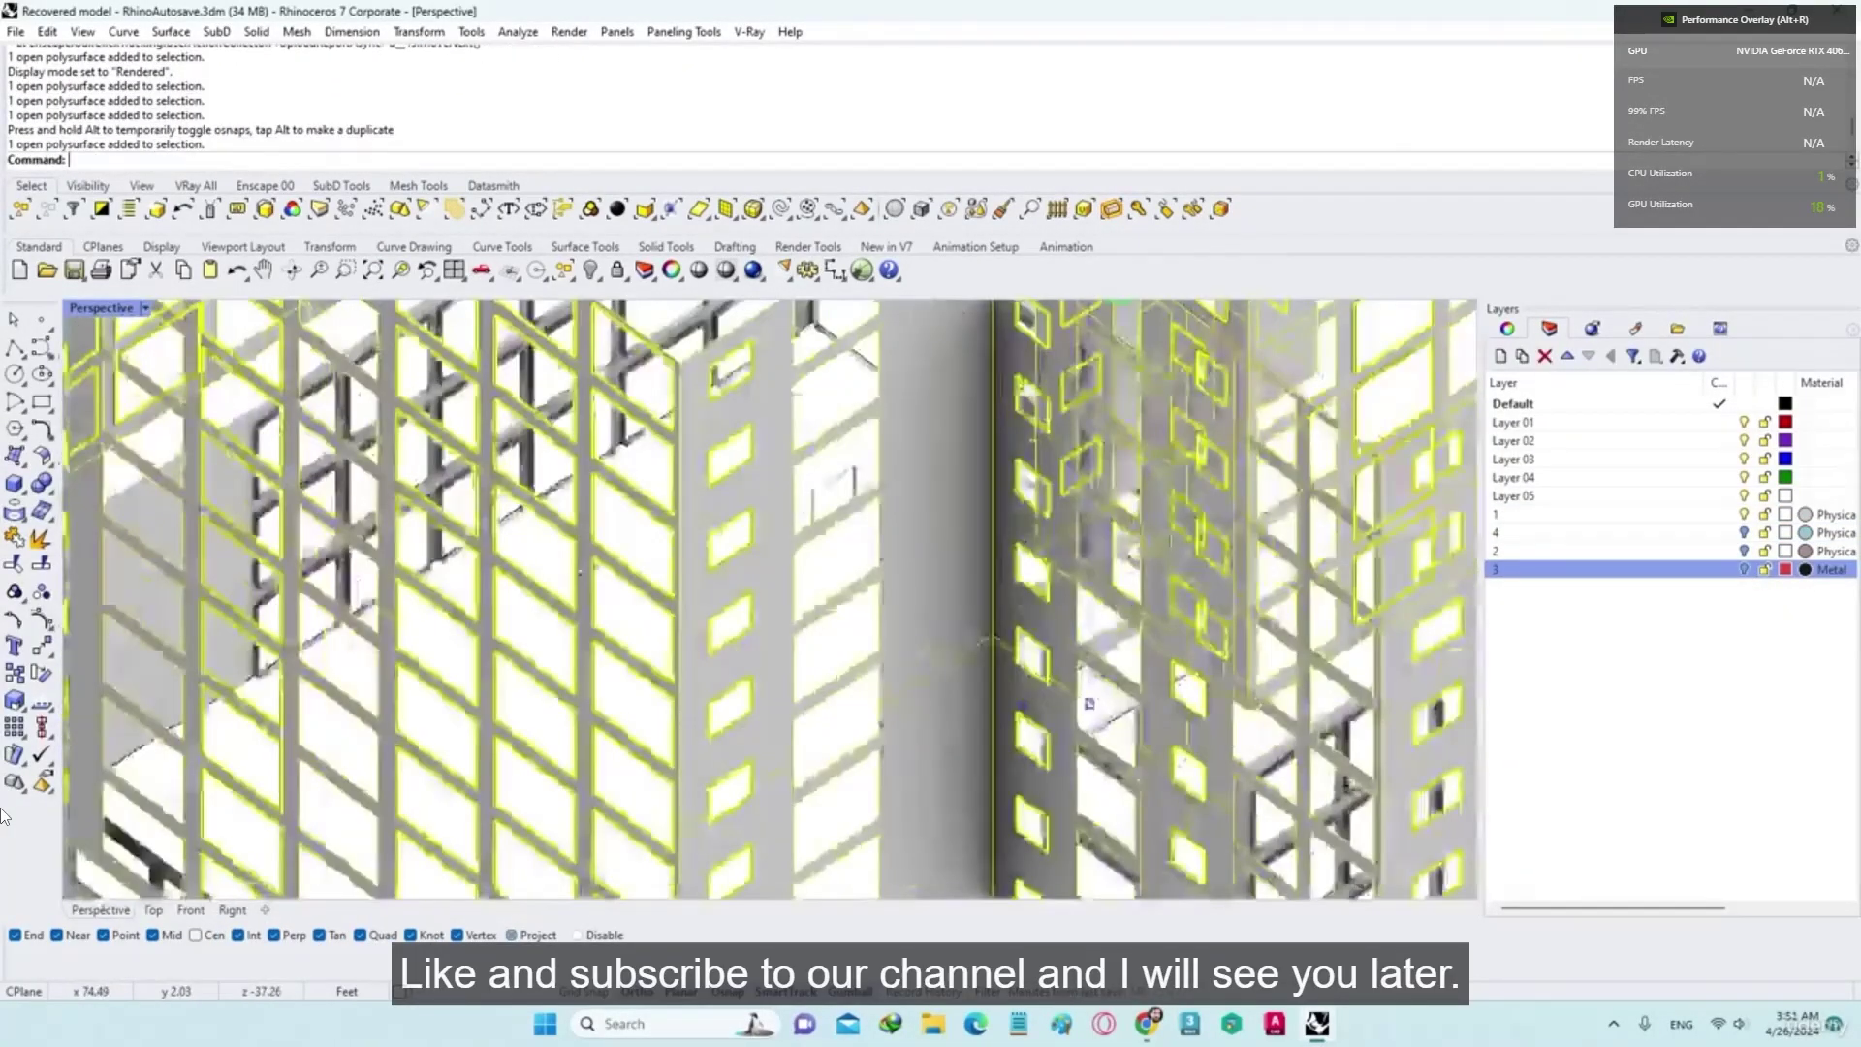